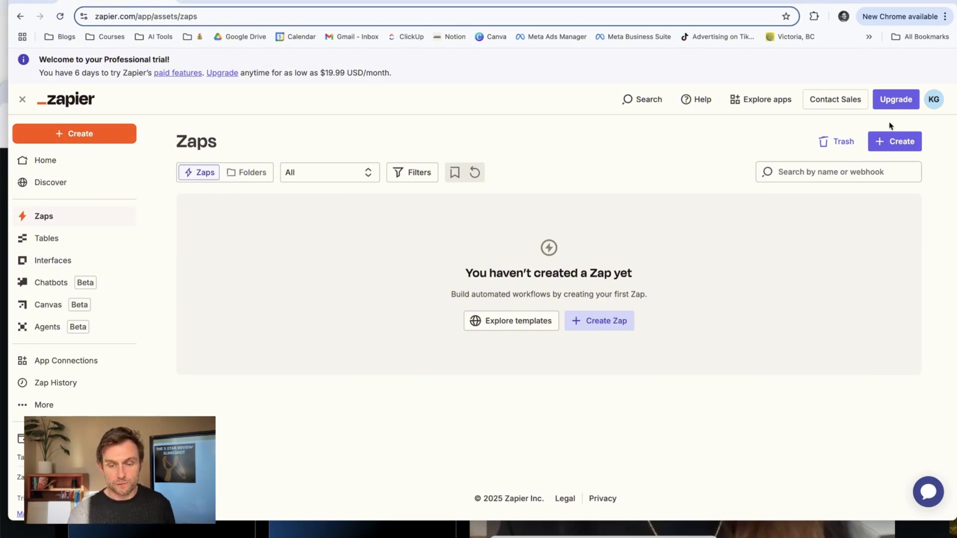
Create a new Zap with a Google Business Profile trigger using the New Review event and accept its setup.
click(607, 320)
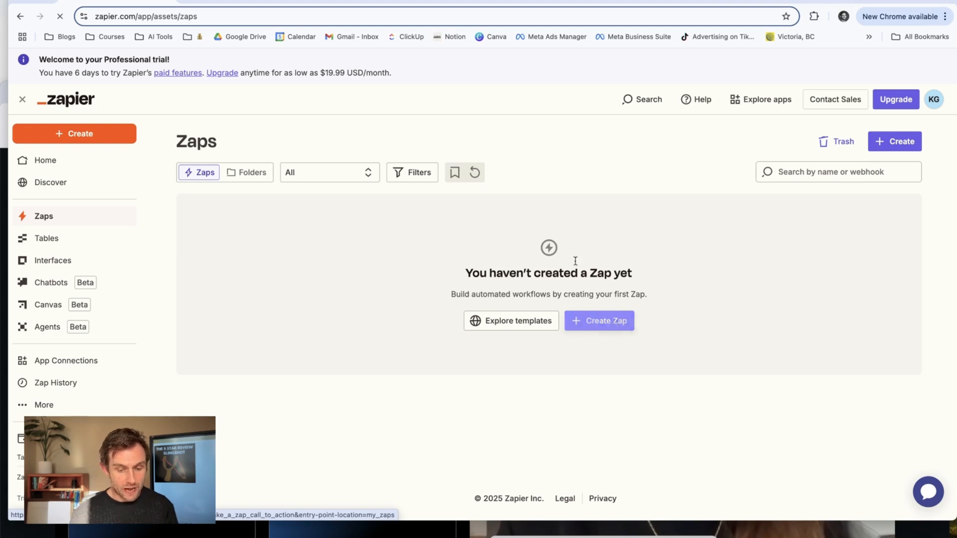
click(492, 315)
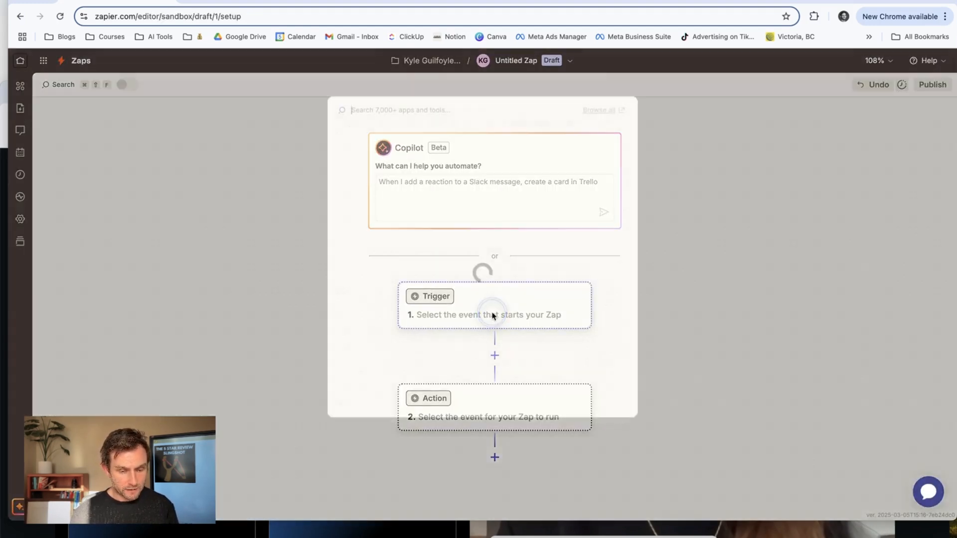
text(google business)
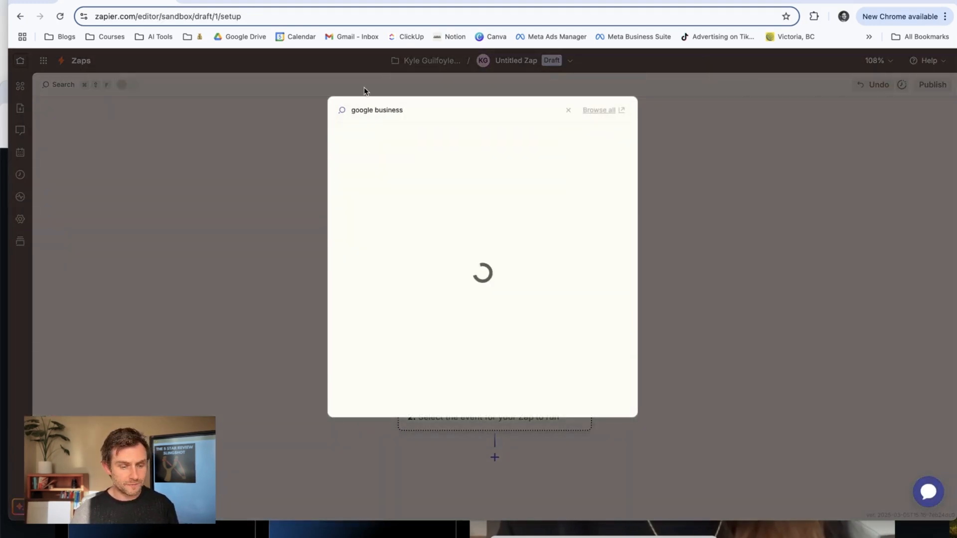
click(382, 136)
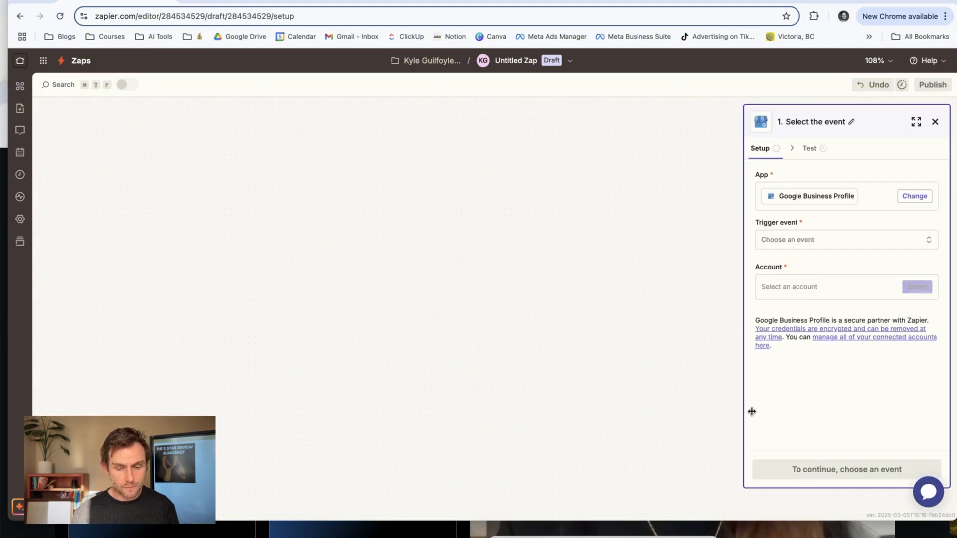
click(847, 240)
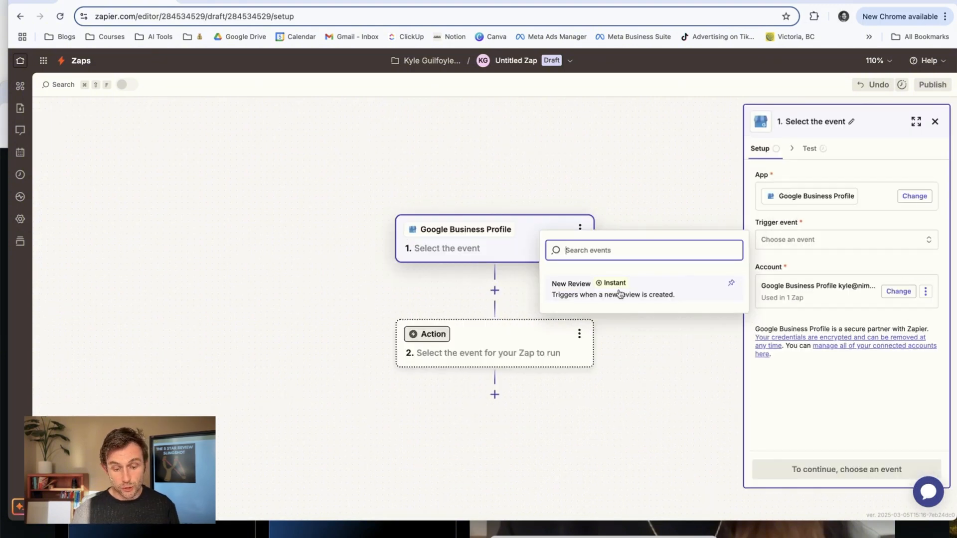
click(619, 294)
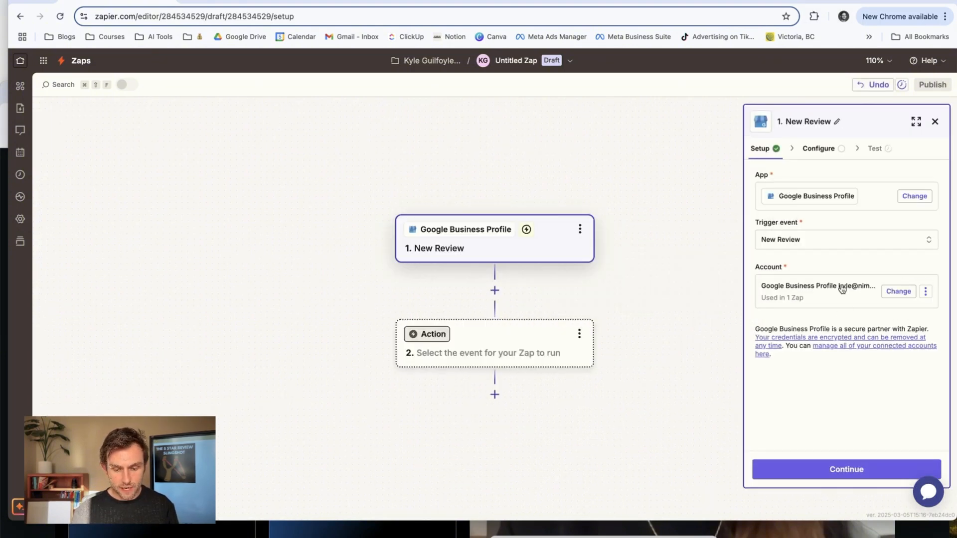
click(842, 468)
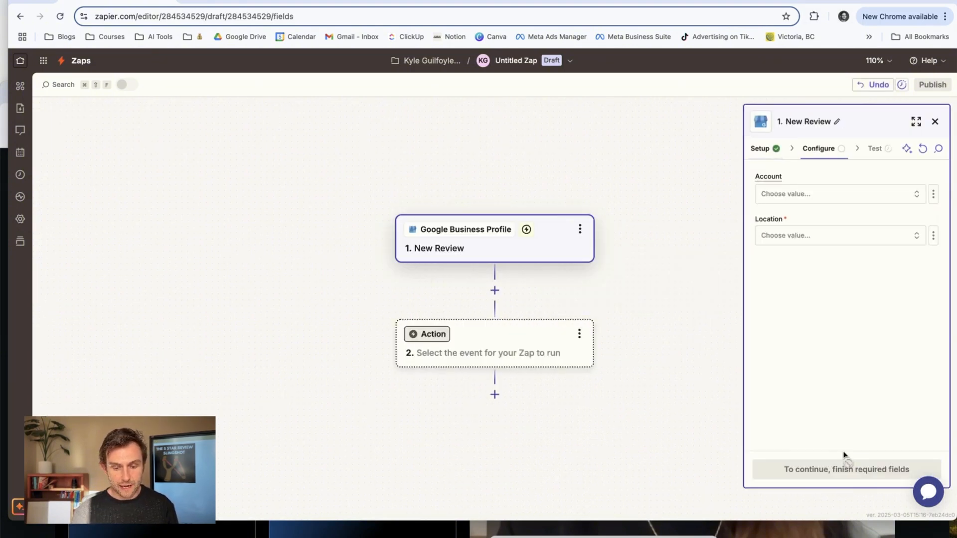
Configure the New Review trigger with the owner's business account and the Thaifoon Restaurant location.
click(850, 193)
click(576, 226)
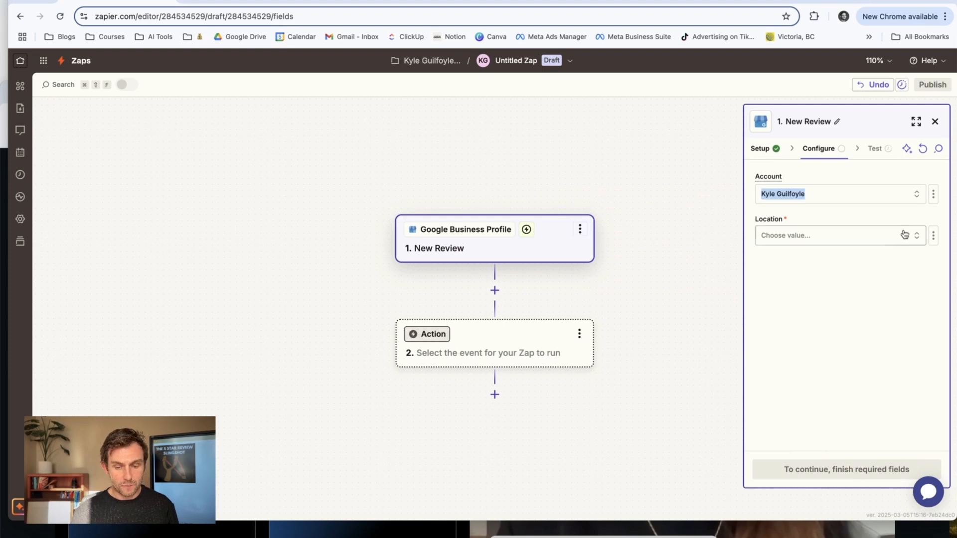
click(813, 237)
text(thaifo)
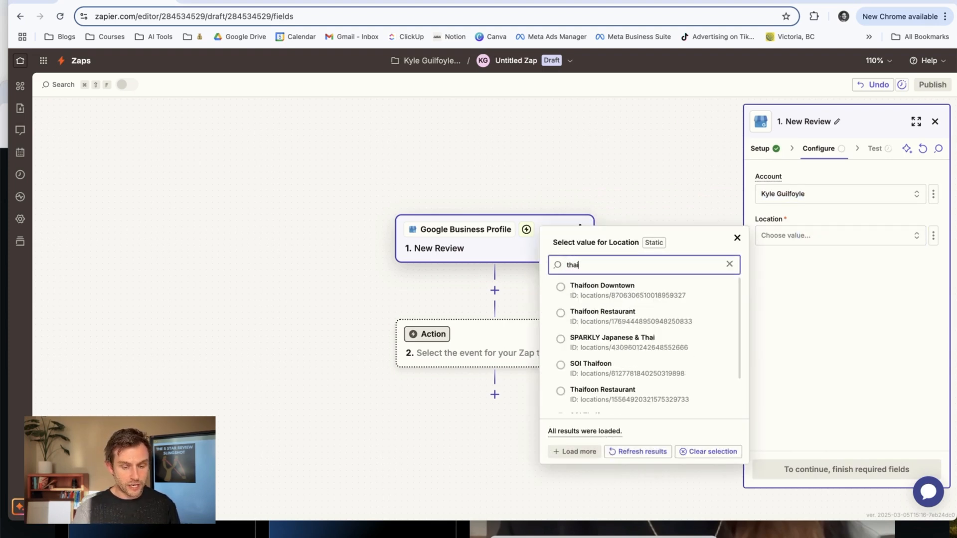
click(579, 369)
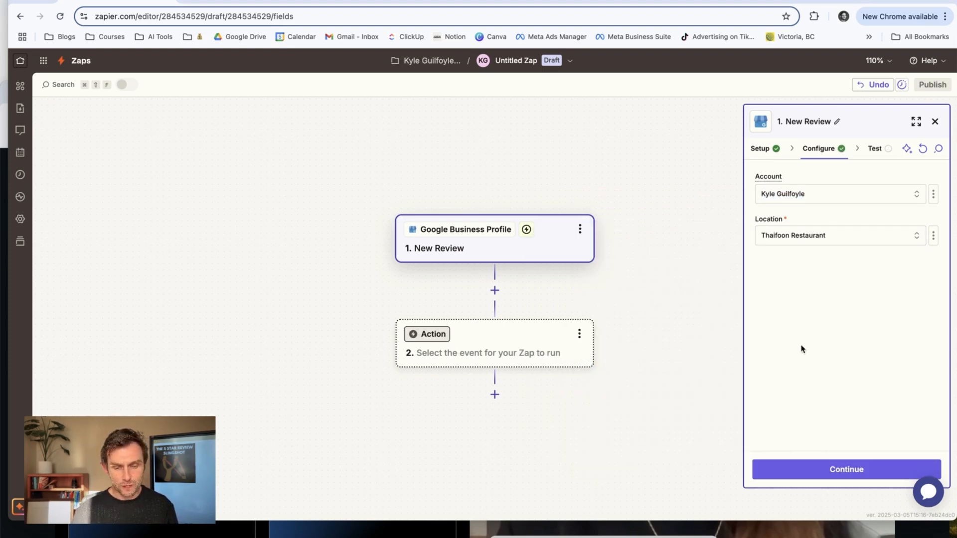
click(854, 476)
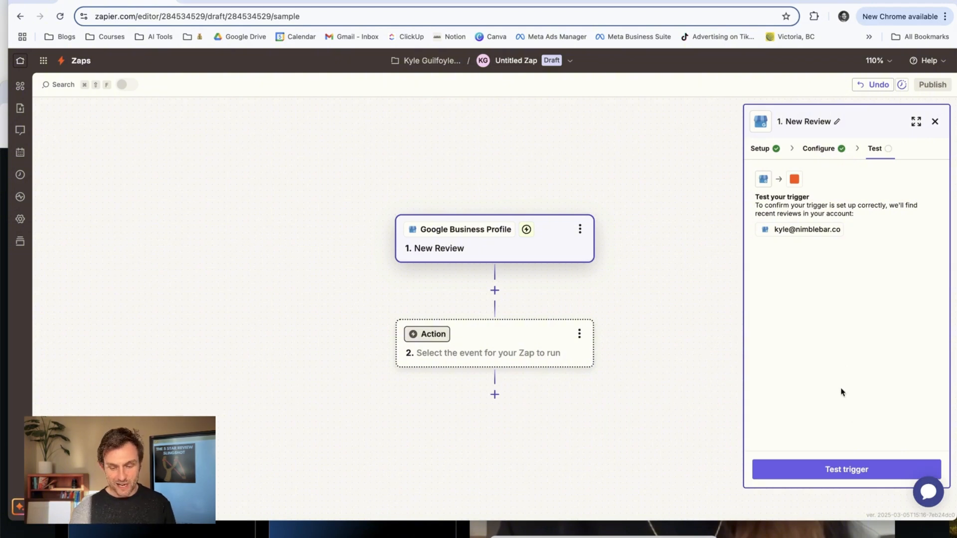
Test the New Review trigger, inspect the Review C and Review B records, and continue with Review B.
click(849, 470)
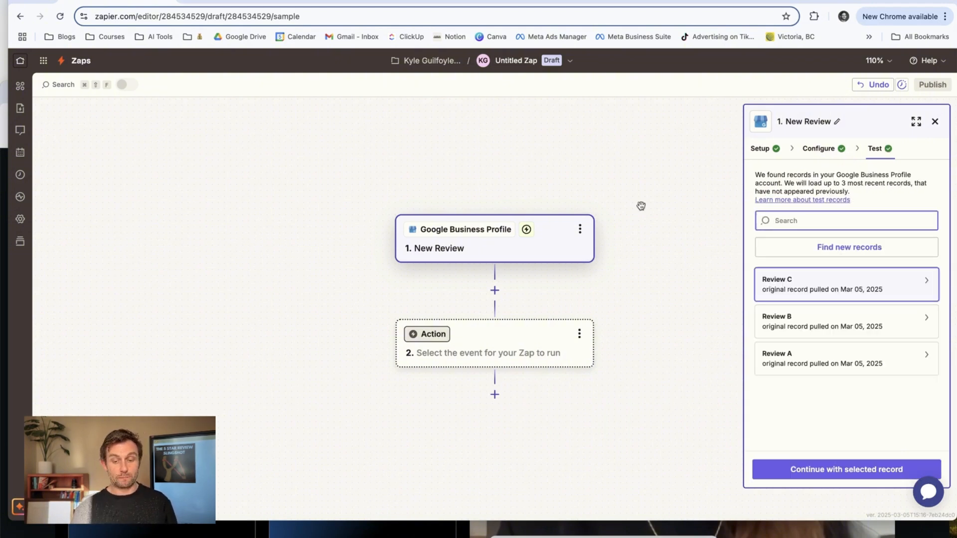
click(842, 298)
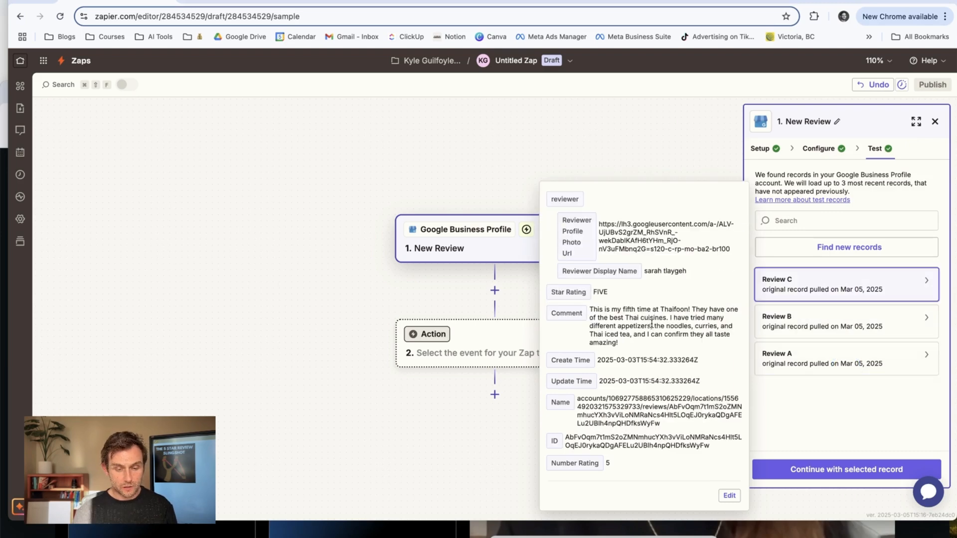
click(815, 320)
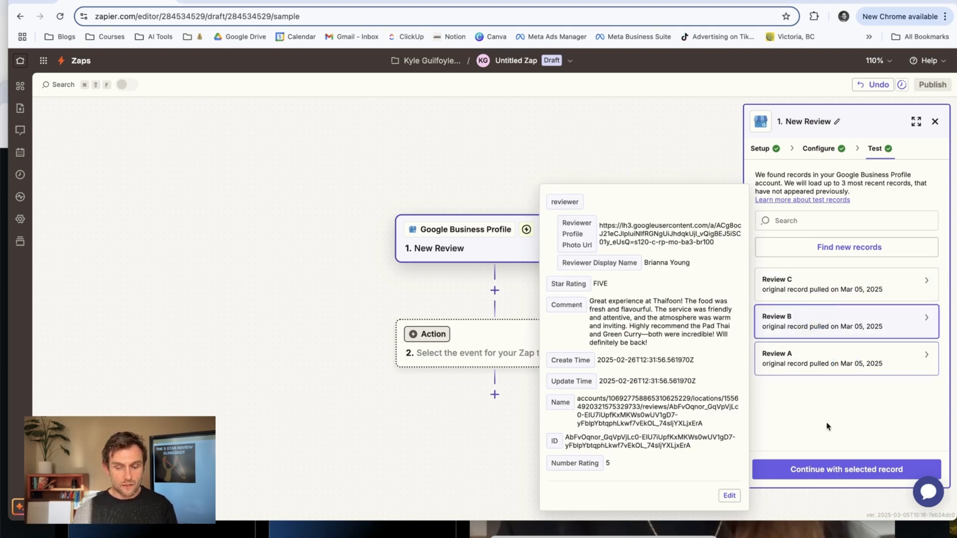
click(824, 469)
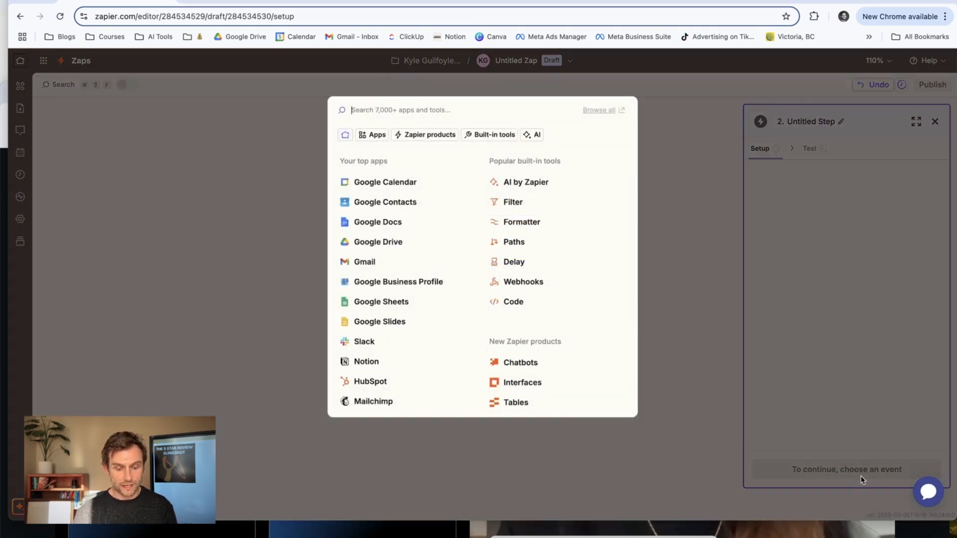
Search the apps for "filter" and add Filter by Zapier as the second step of the Zap.
click(387, 106)
text(filter)
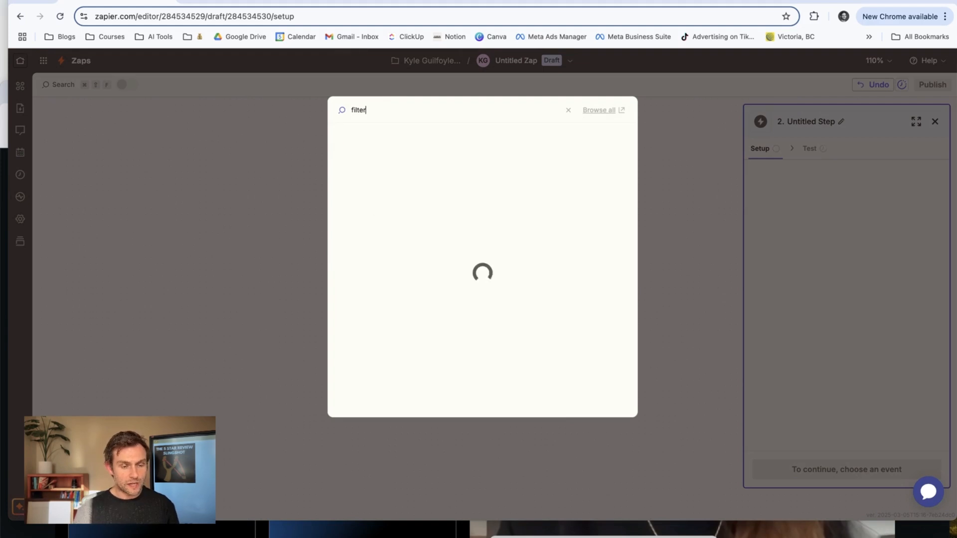
click(378, 140)
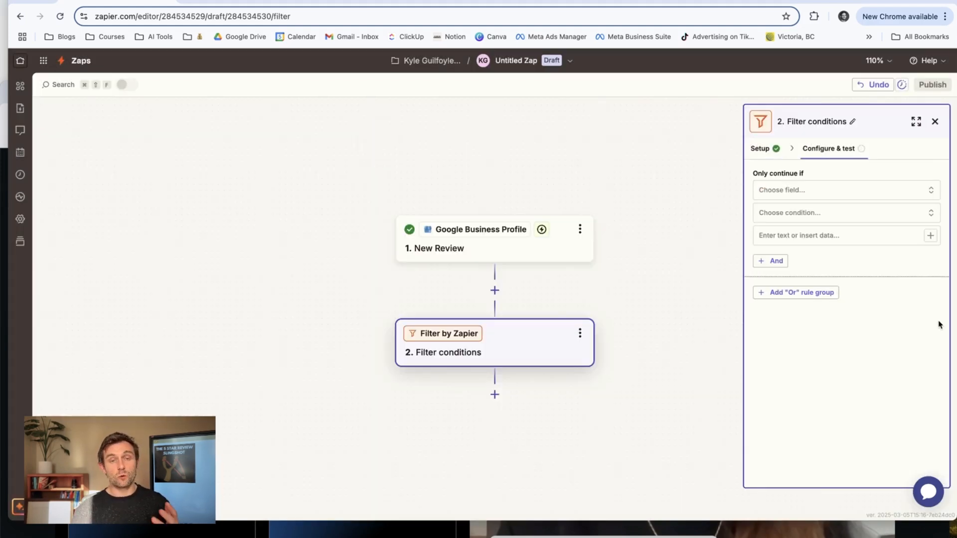
Set the filter to continue only if Number Rating is (Number) Greater than 4, and accept the filter step.
click(813, 190)
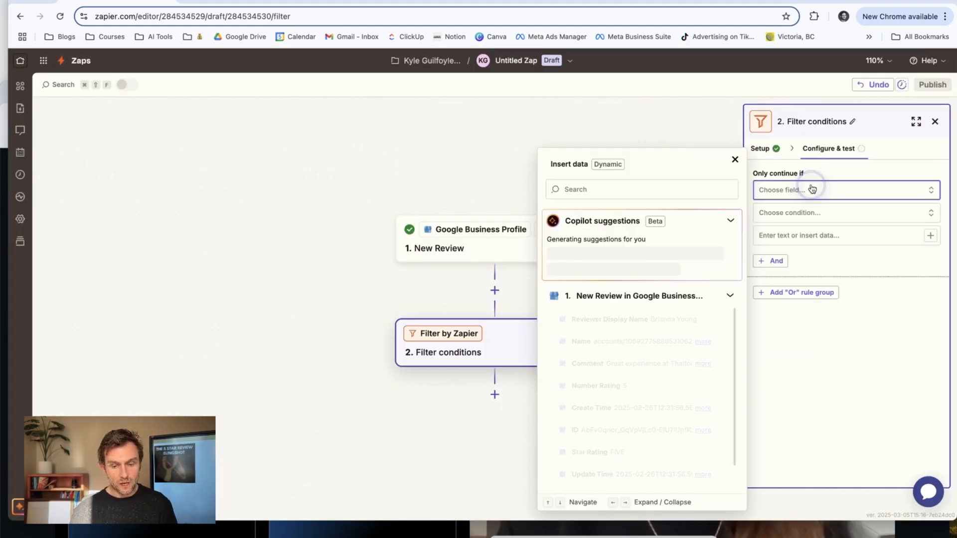
click(594, 386)
click(813, 215)
click(841, 345)
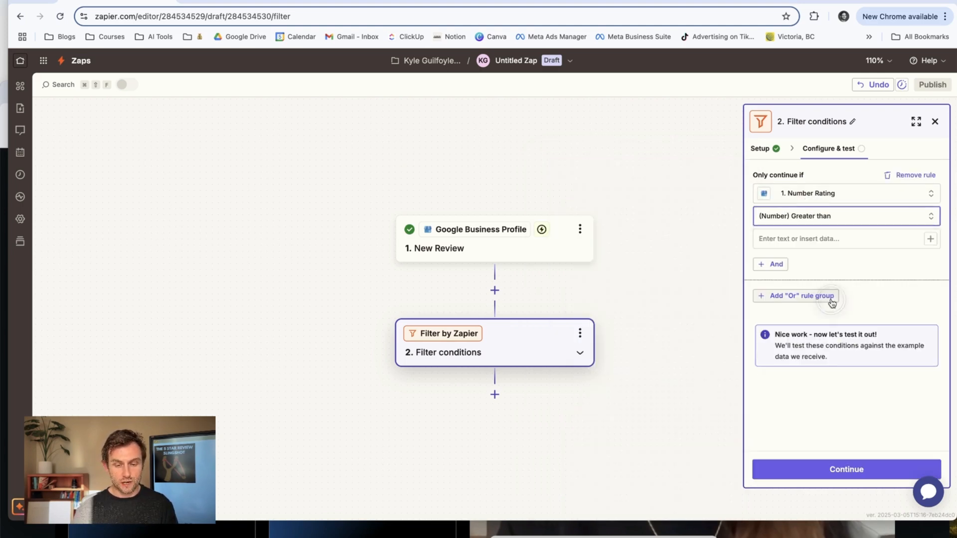
click(819, 241)
text(4)
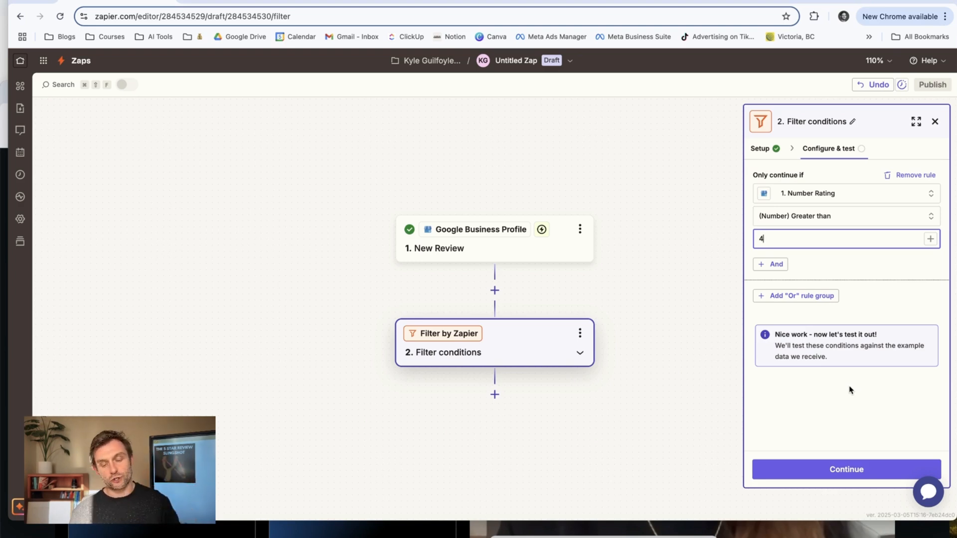
click(846, 468)
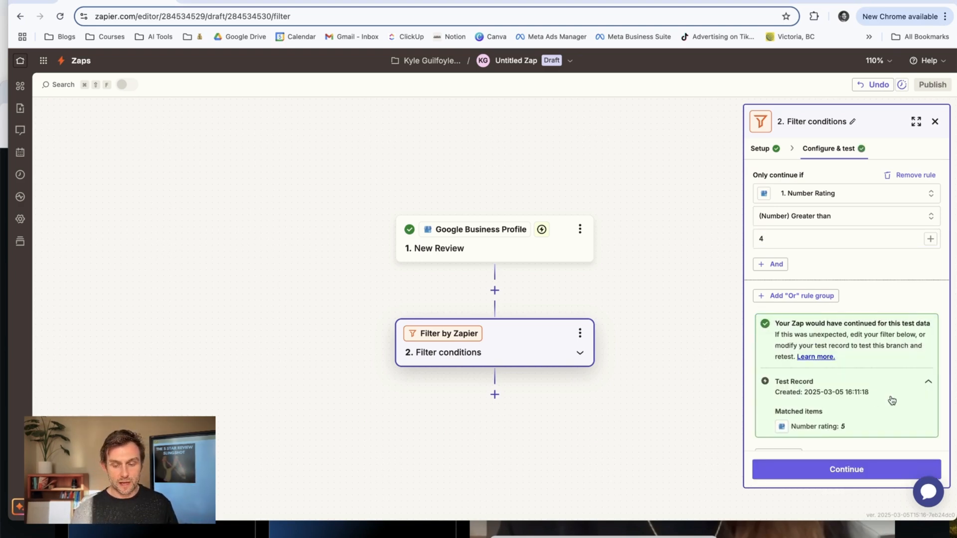
scroll(892, 401, down, 1)
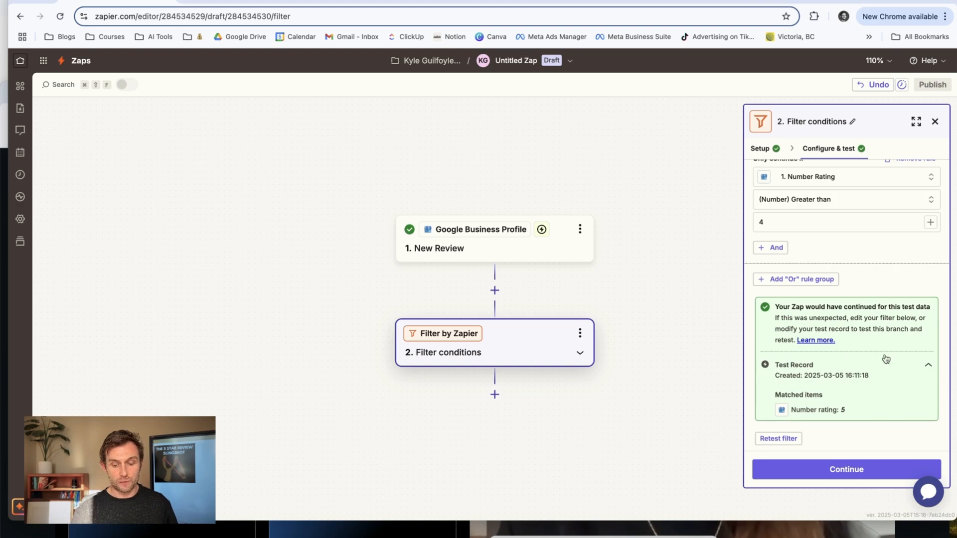
click(846, 469)
Add Google Sheets as the third step with the Create Spreadsheet Row event and accept its setup.
text(g)
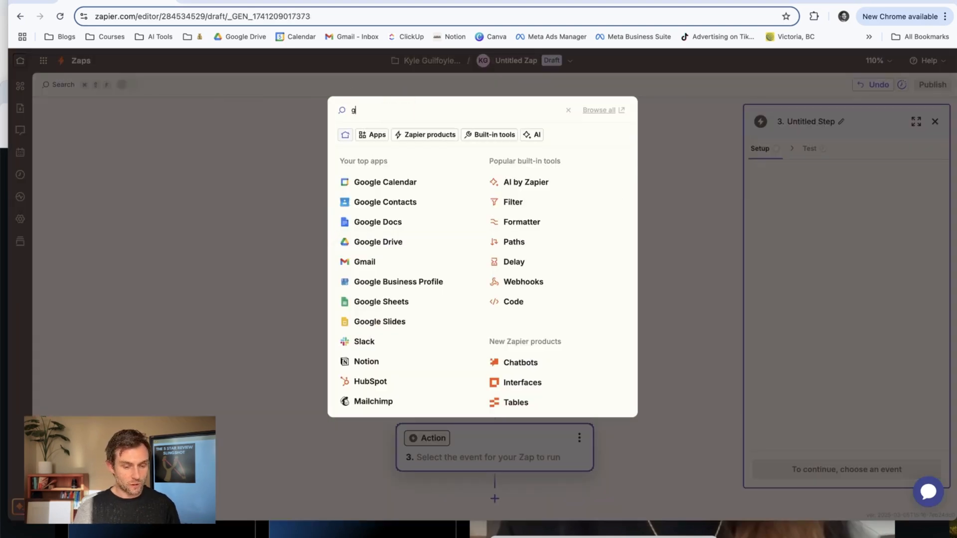
text(oogle sh)
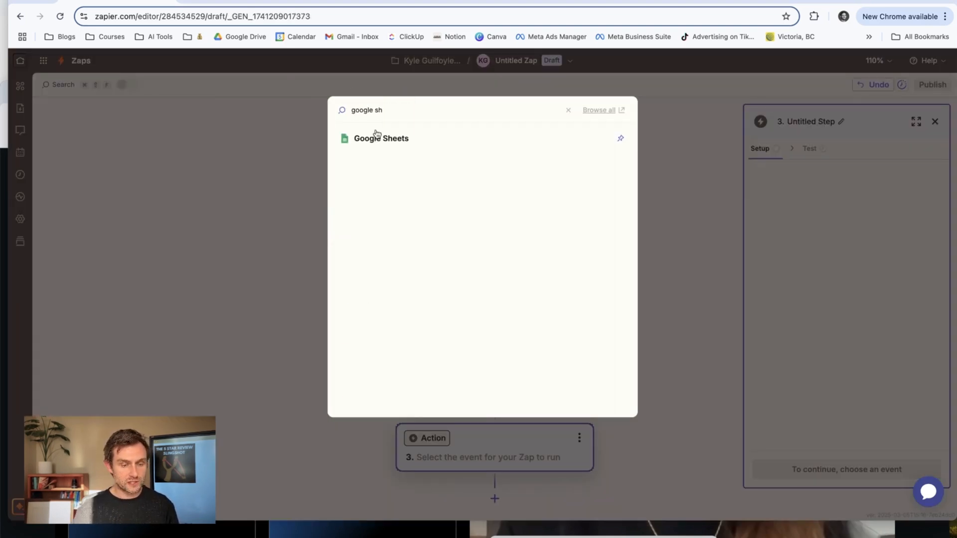
click(379, 138)
click(832, 240)
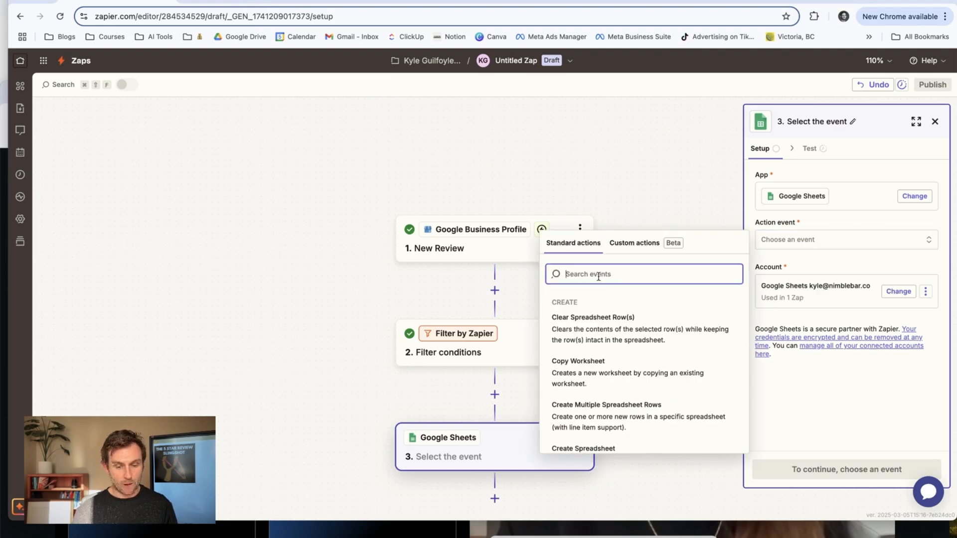
text(create)
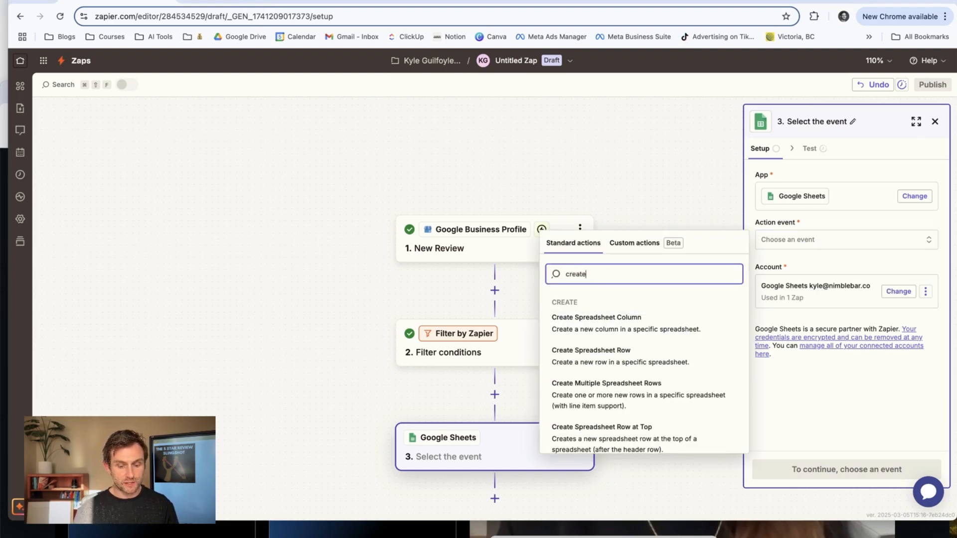
click(589, 349)
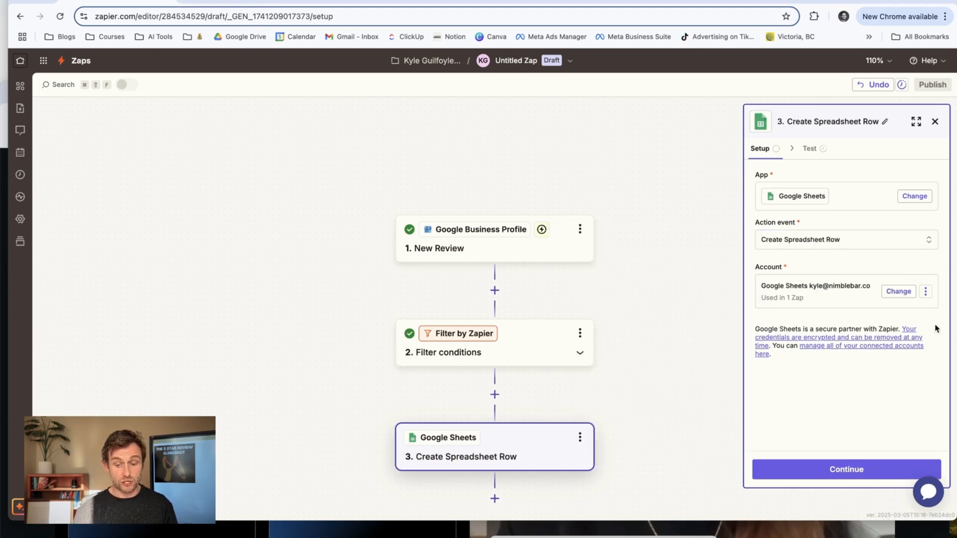
click(848, 471)
Point the spreadsheet row action to My Google Drive, the Thaifoon Reviews spreadsheet and its Sheet1 worksheet.
click(838, 193)
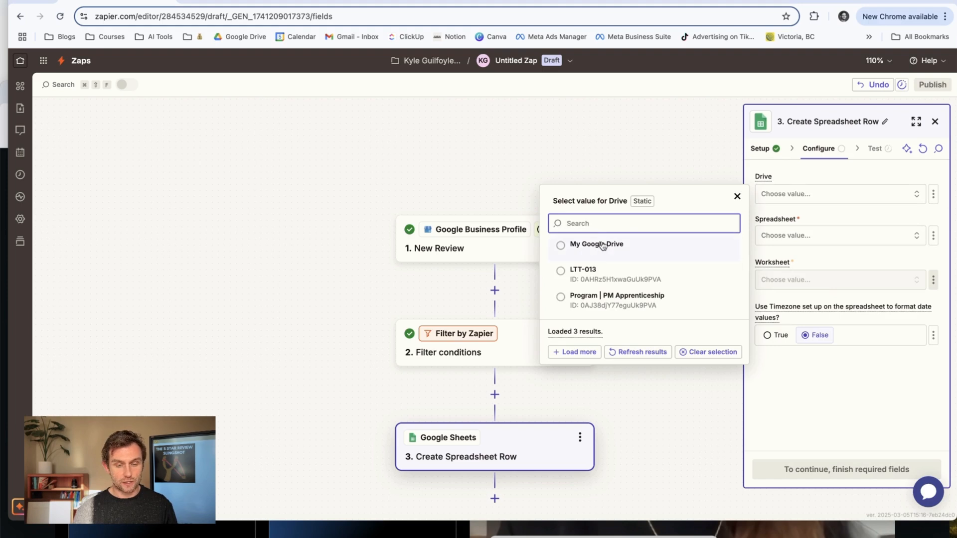
click(597, 244)
click(801, 236)
click(622, 262)
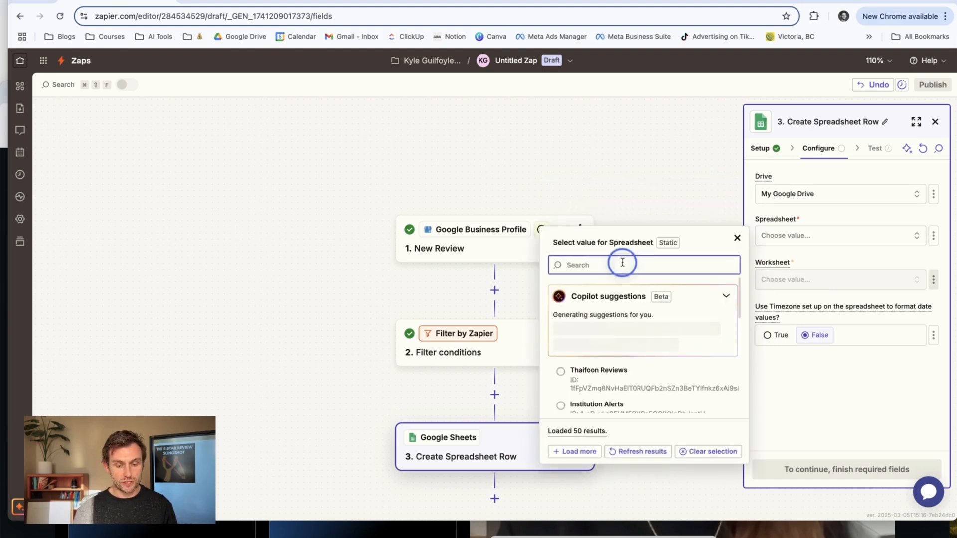
text(thai)
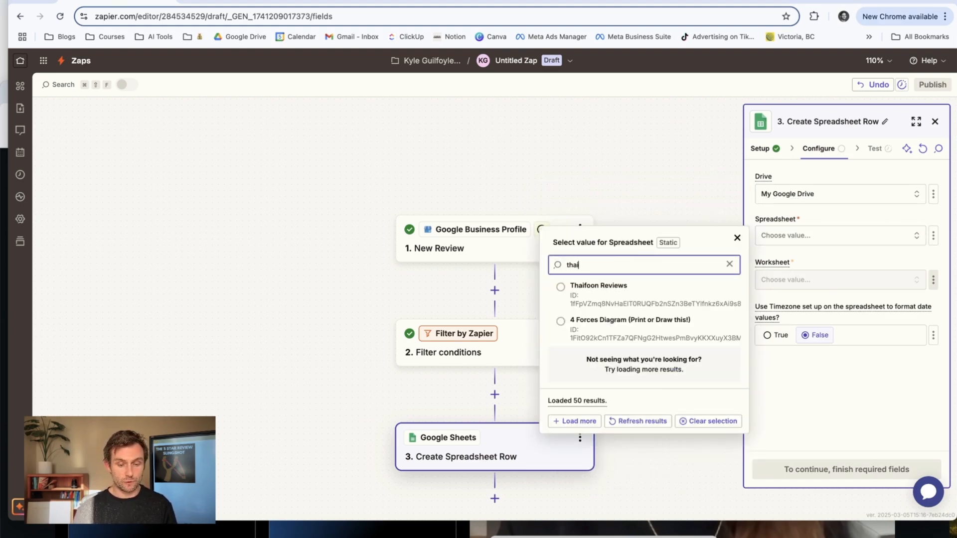
click(572, 292)
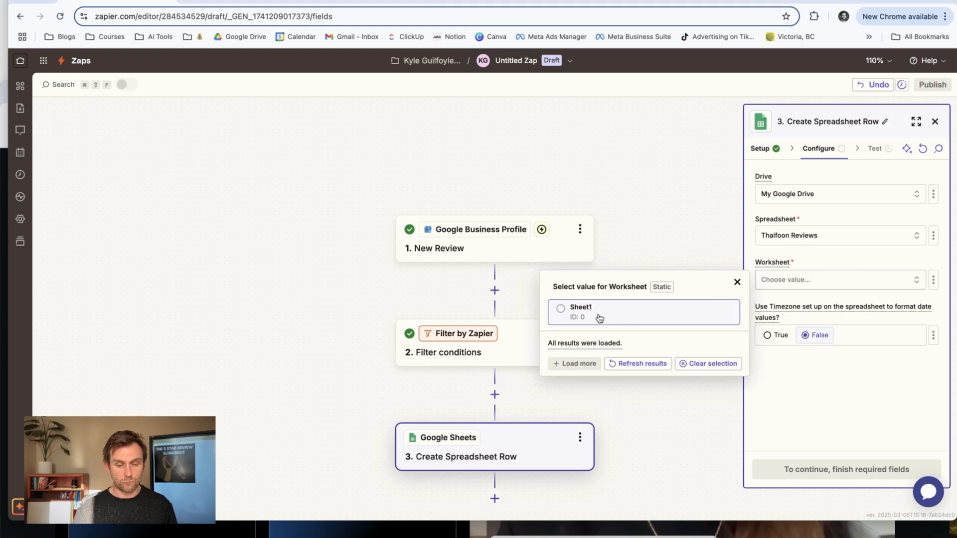
click(592, 316)
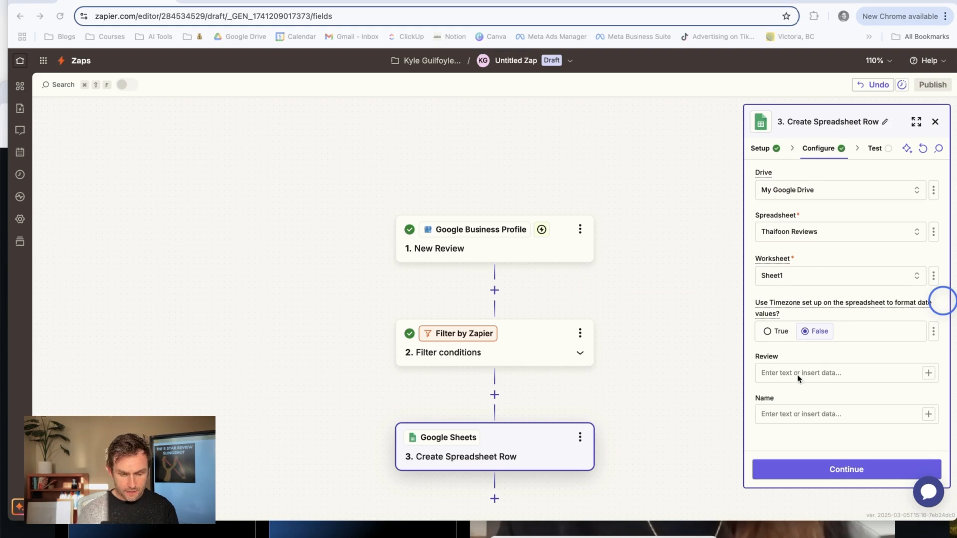
Map the trigger's Comment to the Review column and its Reviewer Display Name to the Name column.
click(817, 374)
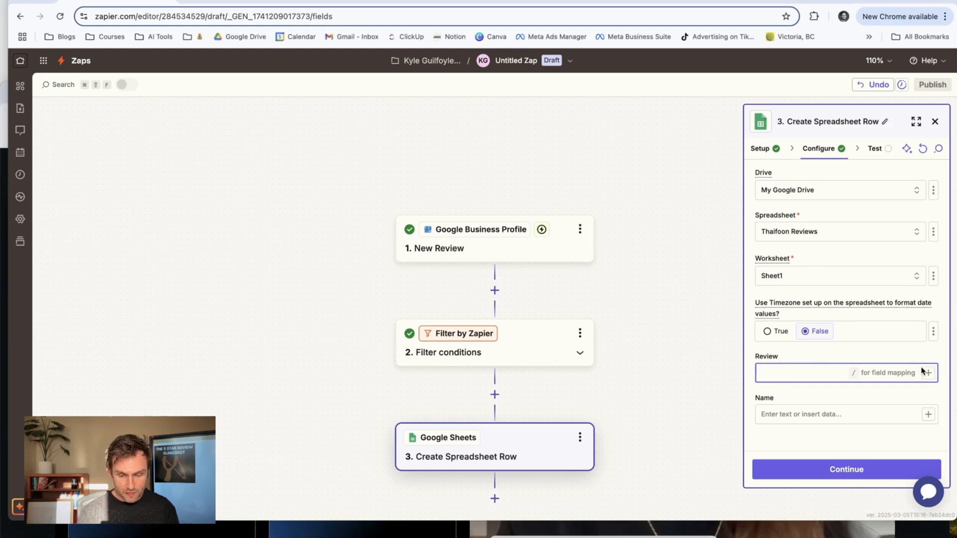
text(/)
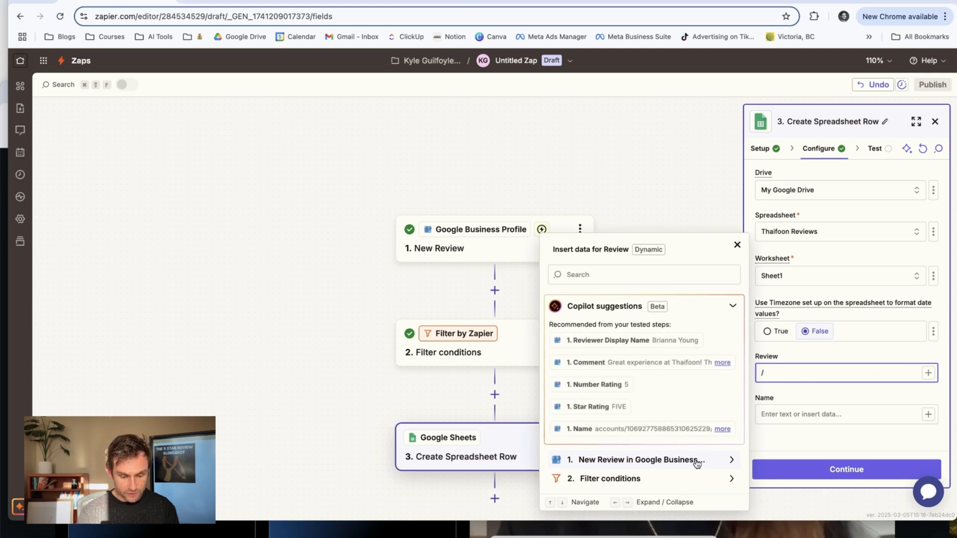
click(663, 363)
click(819, 422)
text(/)
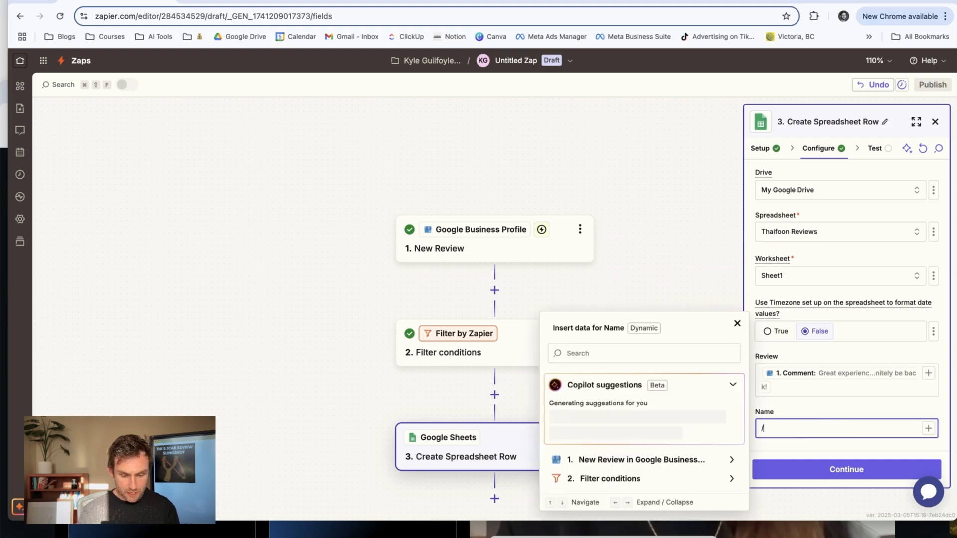
click(669, 356)
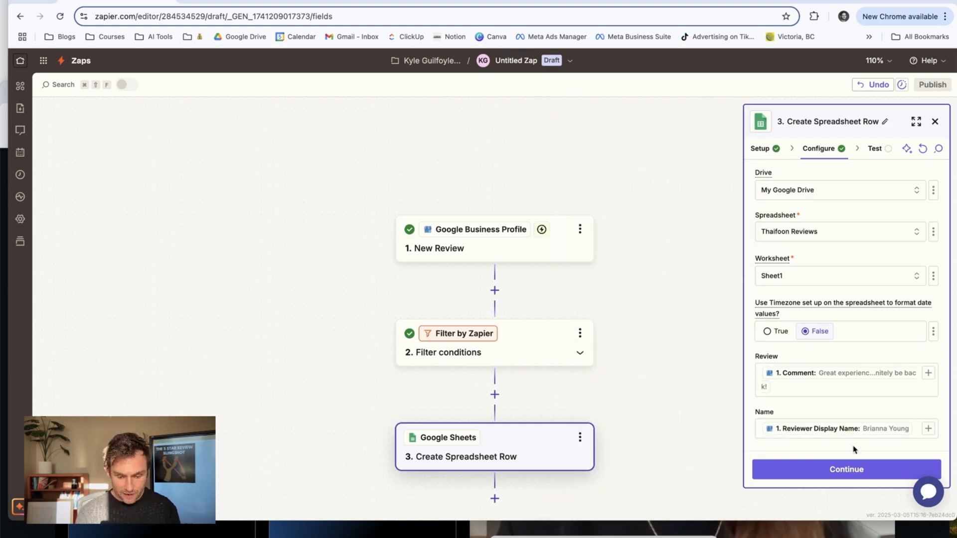
Accept the spreadsheet row configuration, test the step, and check the new row in the Thaifoon Reviews spreadsheet.
click(853, 469)
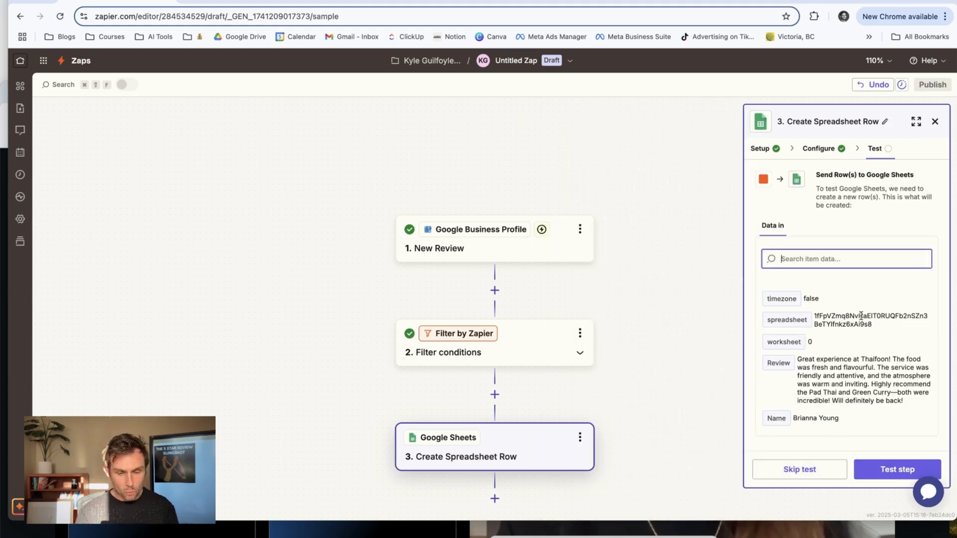
click(888, 469)
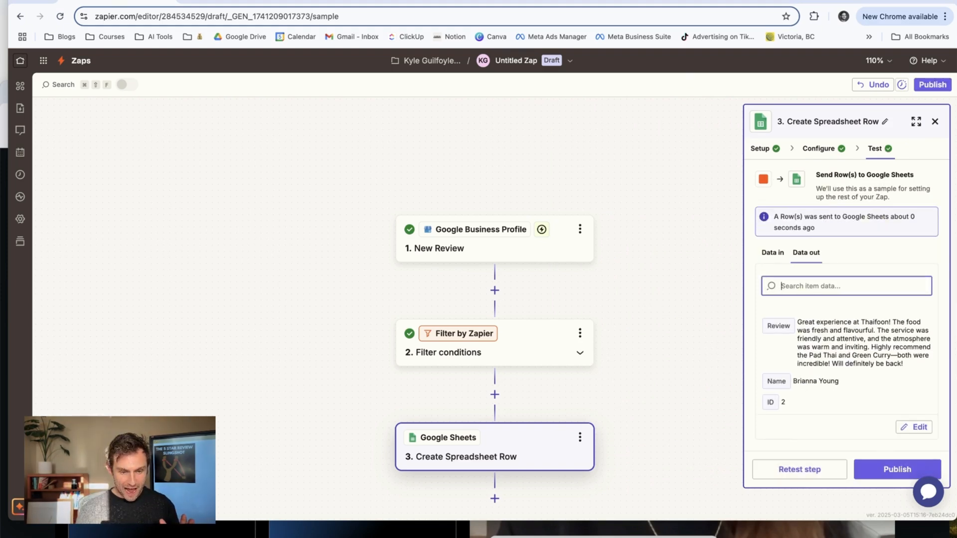
click(698, 4)
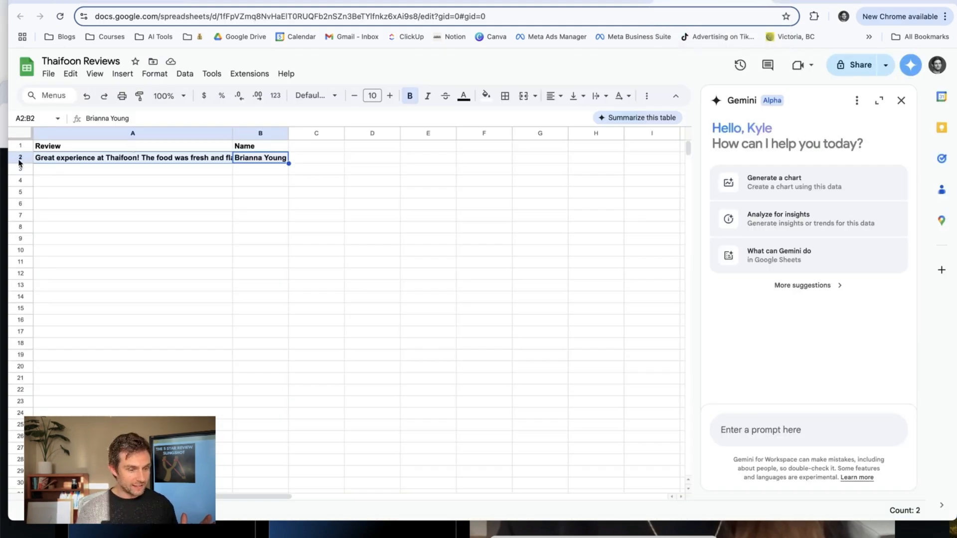
Rename the Zap as Thaifoon 5 Star Review Collection and publish it.
key(ctrl+shift+Tab)
click(523, 60)
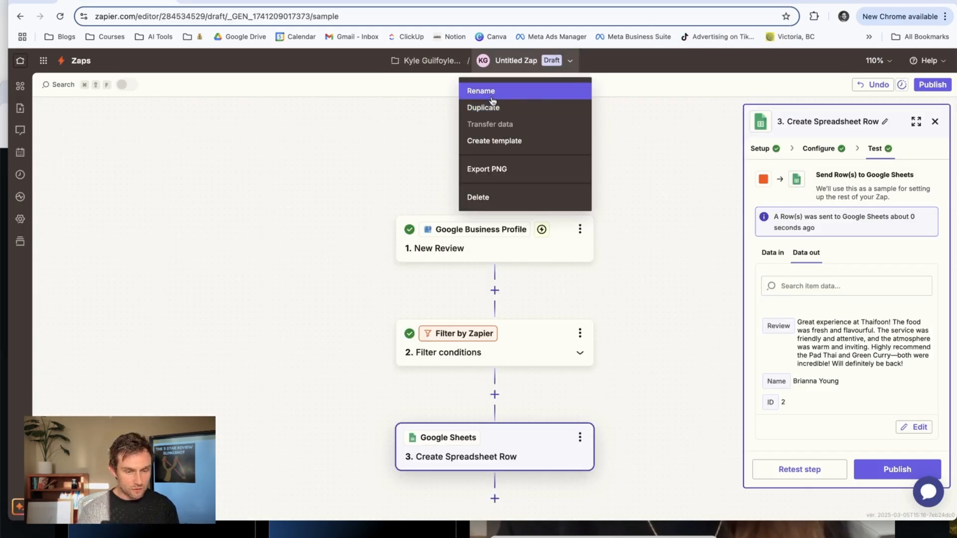
click(508, 91)
text(Thaifoon)
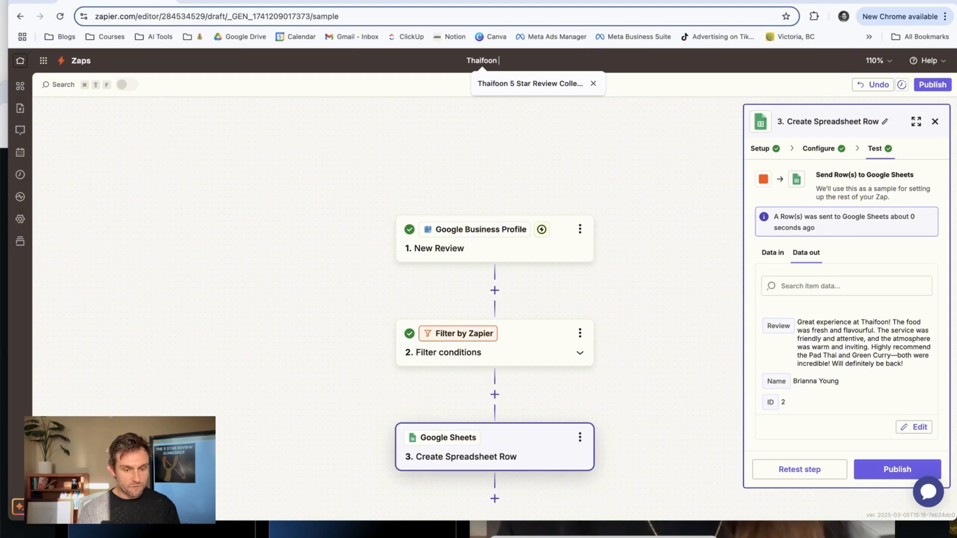
text( 5 Star)
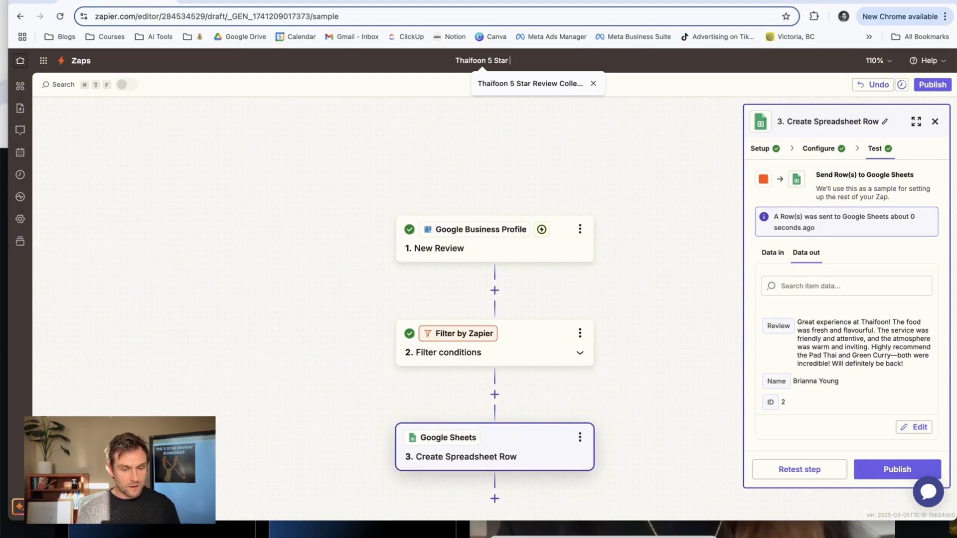
text( Review Collection)
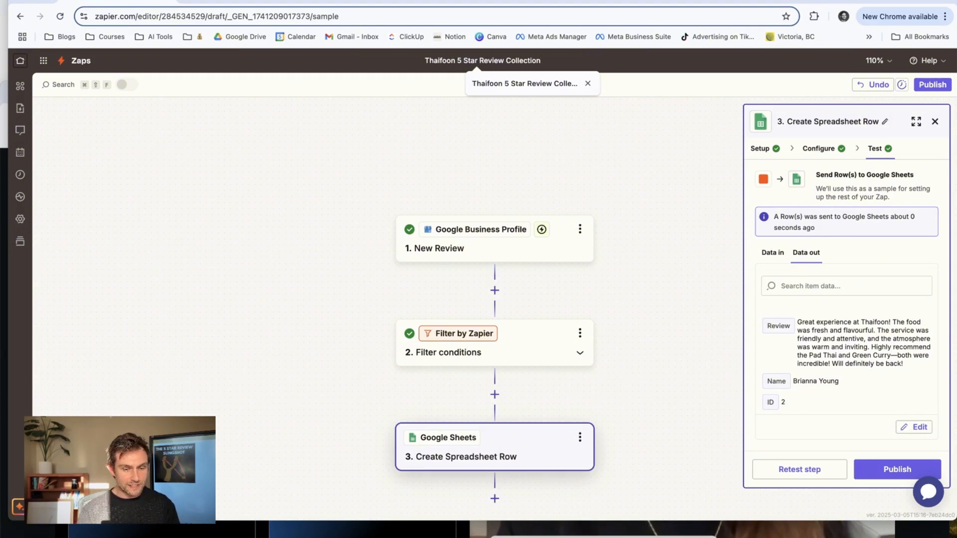
key(Return)
click(933, 84)
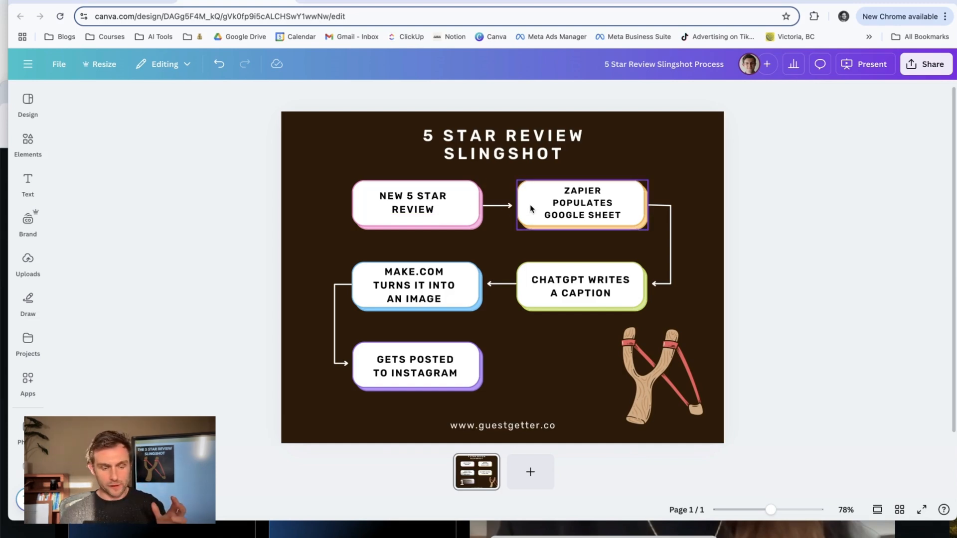
Switch to Make and start a new scenario with the Google Sheets Watch New Rows trigger.
click(432, 297)
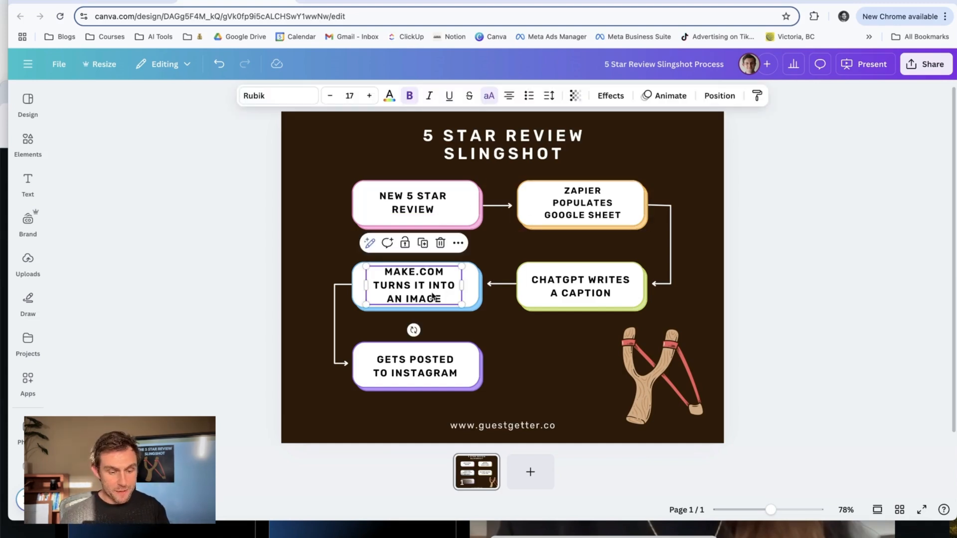
click(333, 2)
click(883, 71)
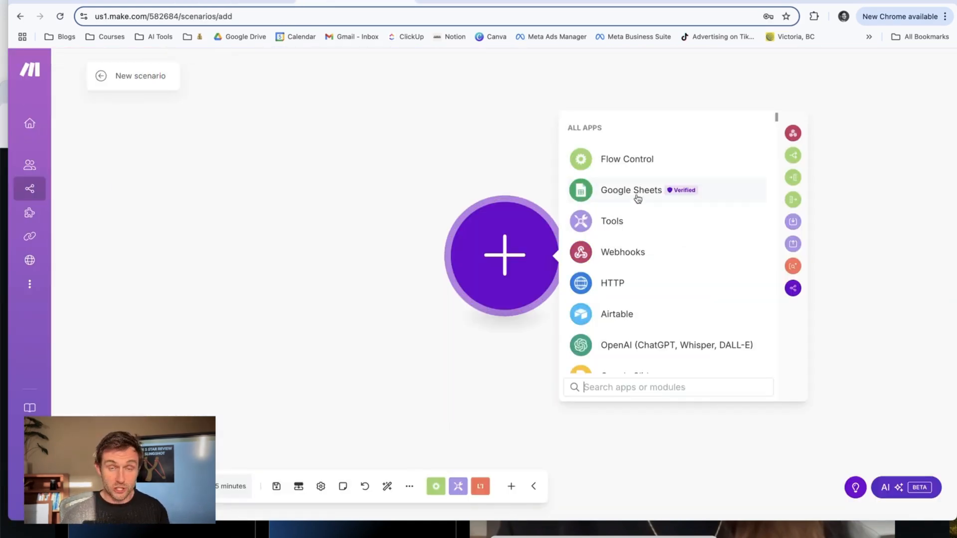
click(638, 199)
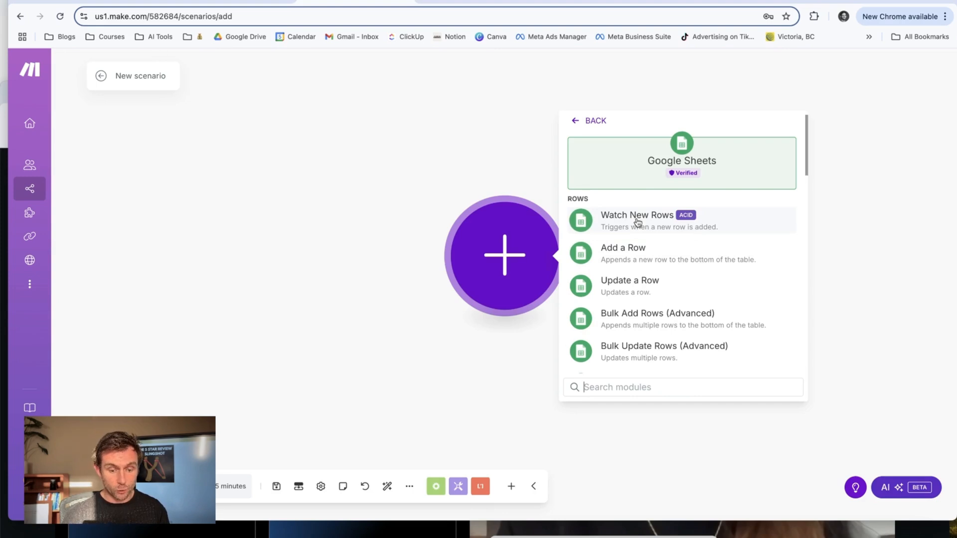
click(720, 224)
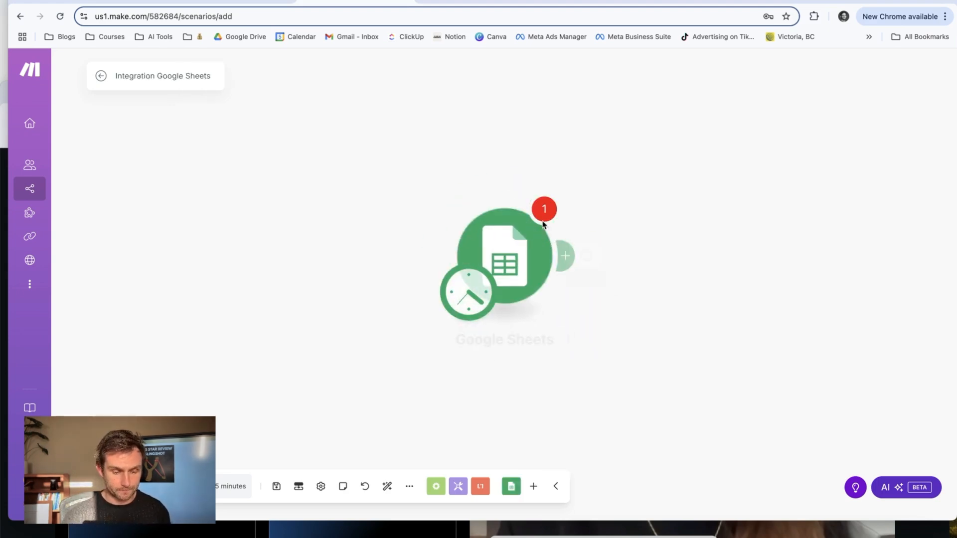
Point the Watch New Rows trigger to the Thaifoon Reviews spreadsheet in My Drive and its Sheet1 sheet.
click(713, 211)
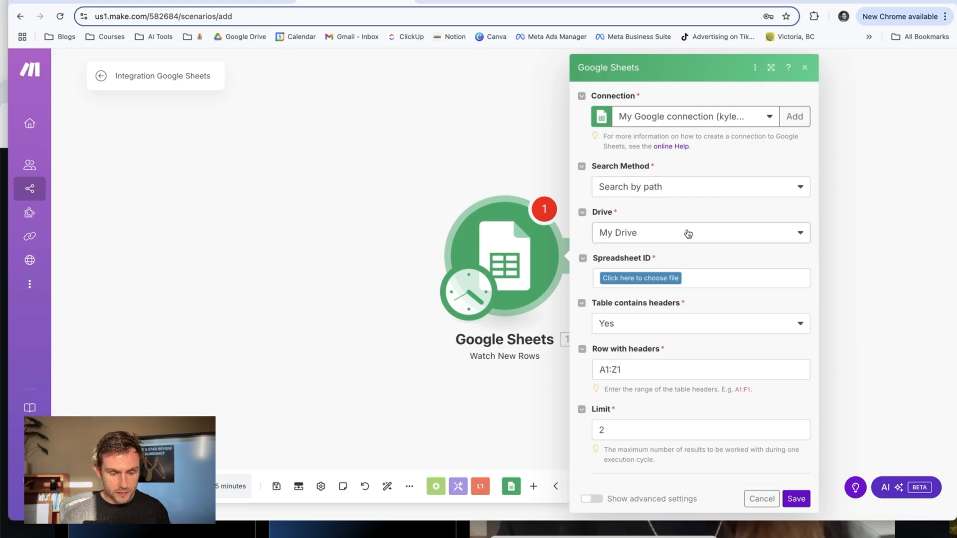
click(698, 278)
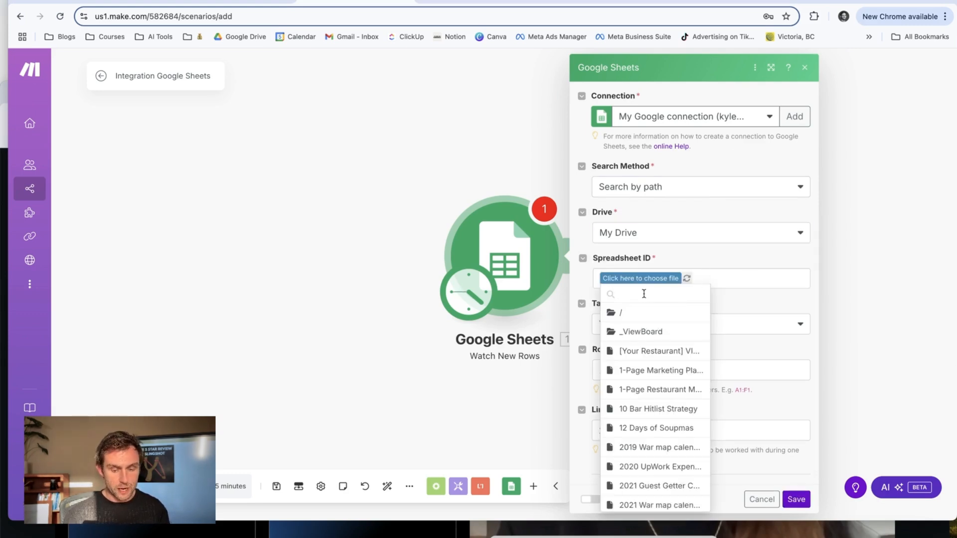
click(643, 313)
text(thaifoo)
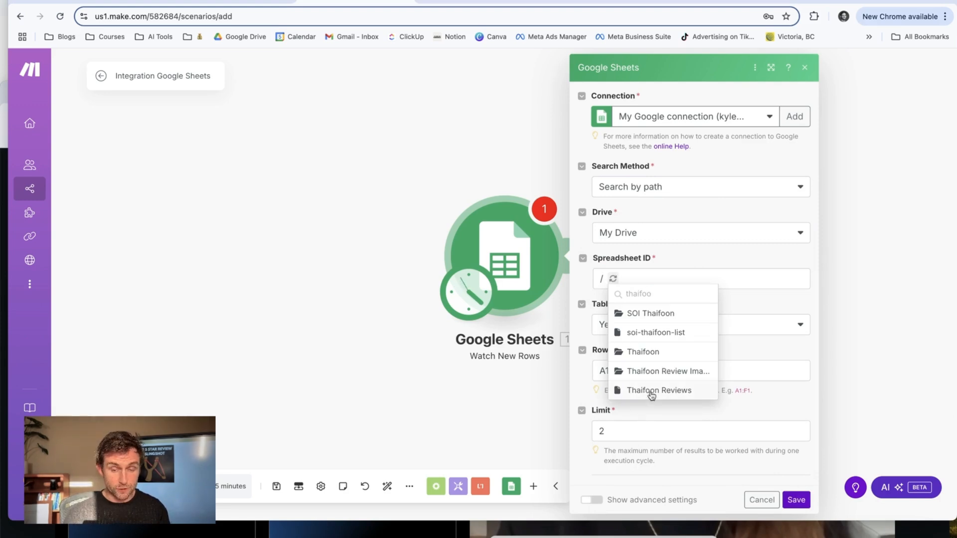
click(659, 391)
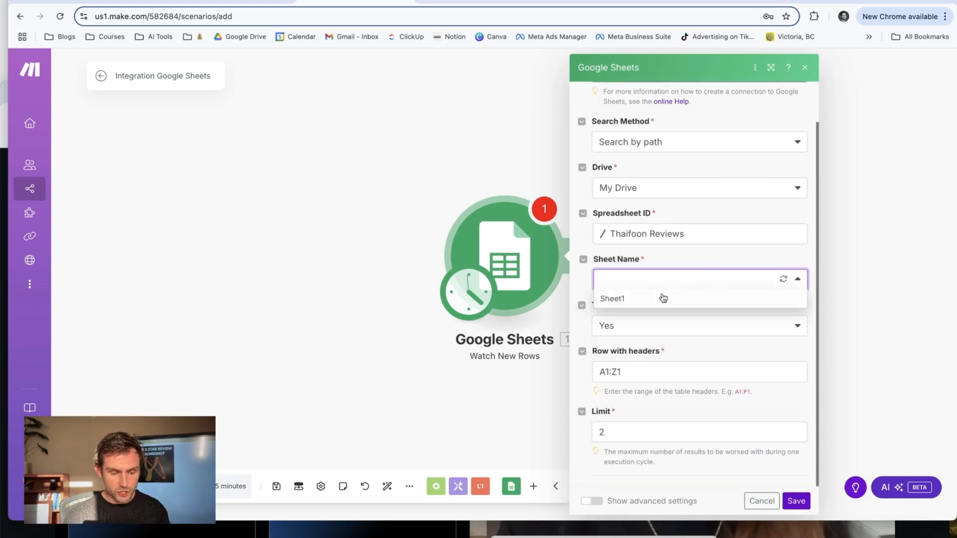
click(624, 300)
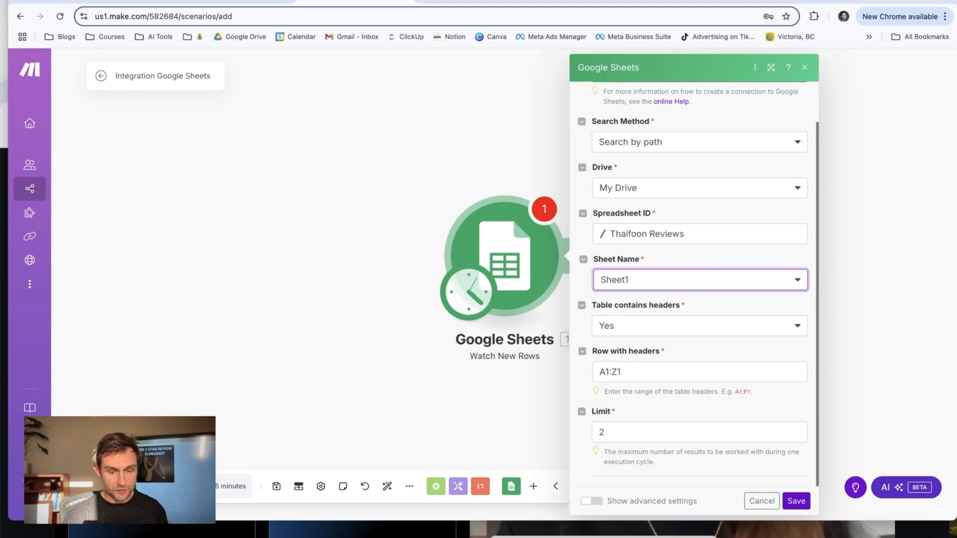
Check the header row in the Thaifoon Reviews spreadsheet and set the trigger's header range to A1:B1.
click(678, 2)
click(18, 147)
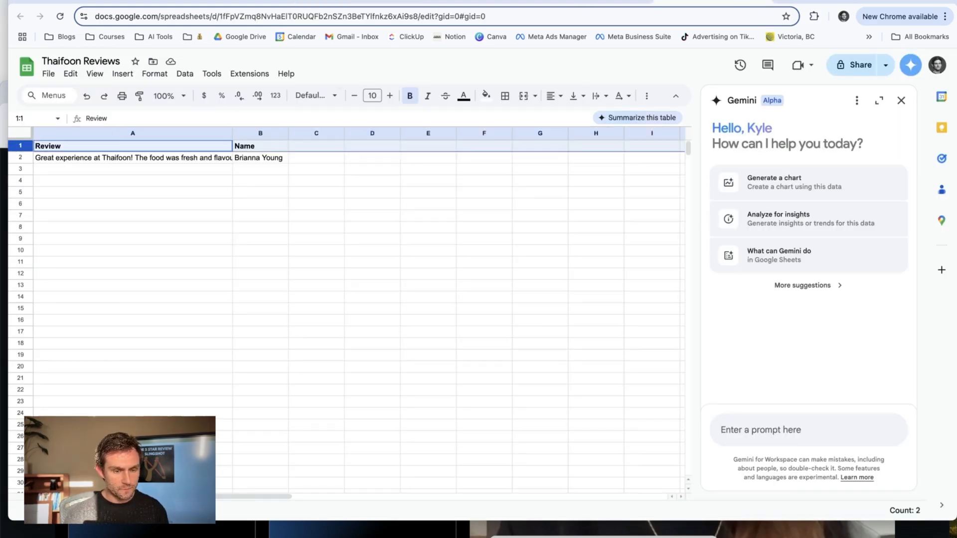
click(356, 2)
click(620, 373)
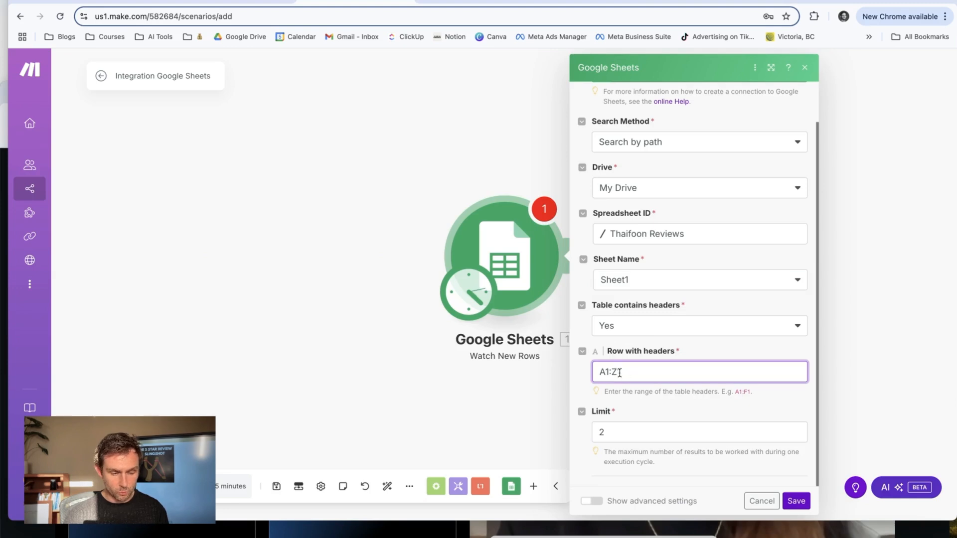
text(B)
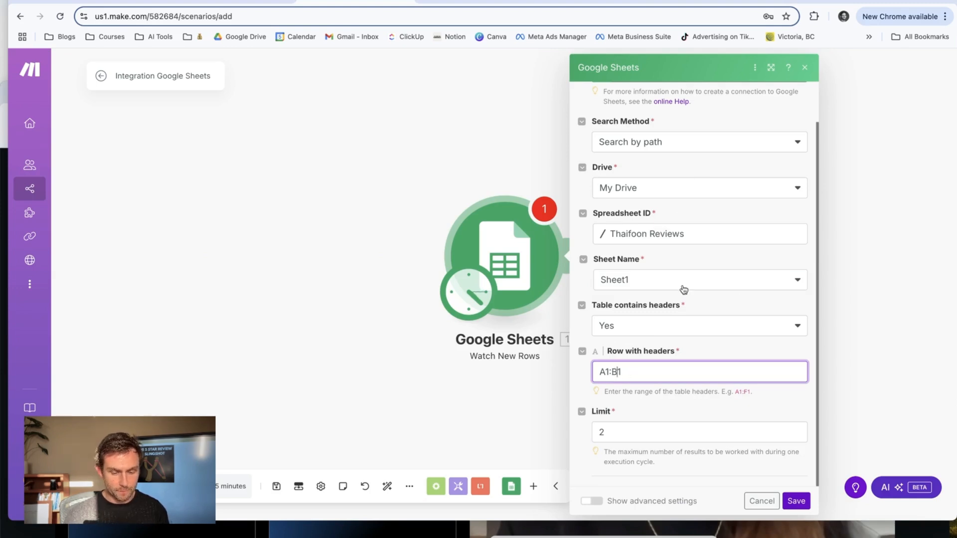
Set the trigger's result limit to 1, save the module, and choose All as the starting point.
click(606, 432)
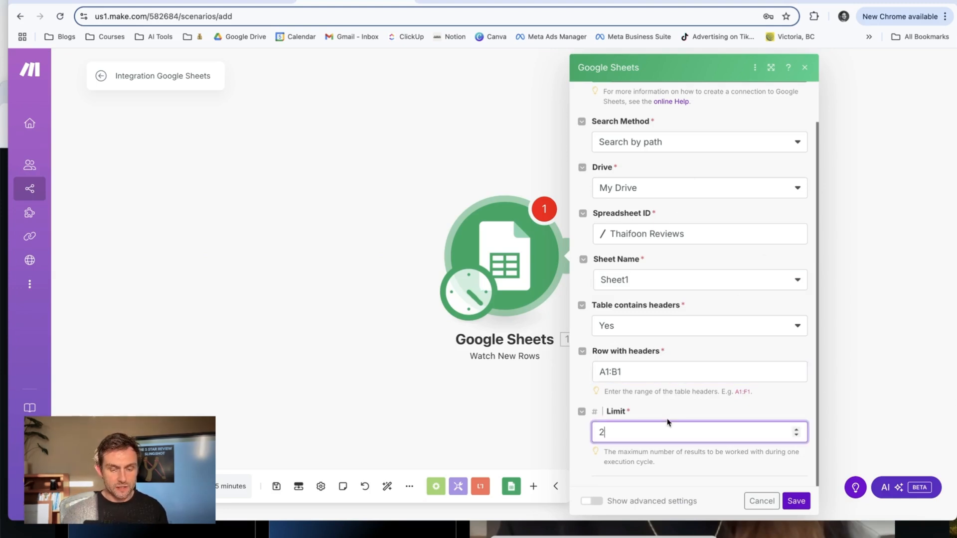
key(BackSpace)
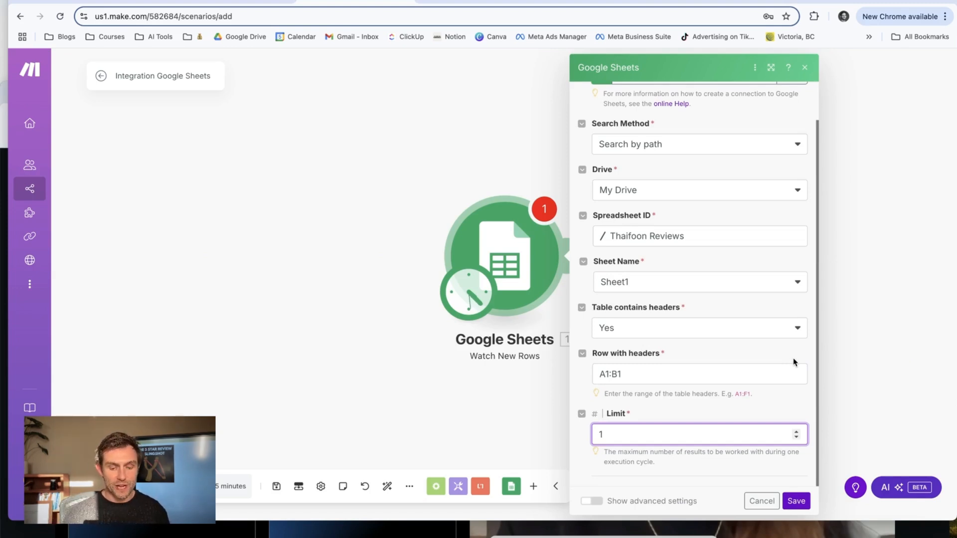
click(796, 501)
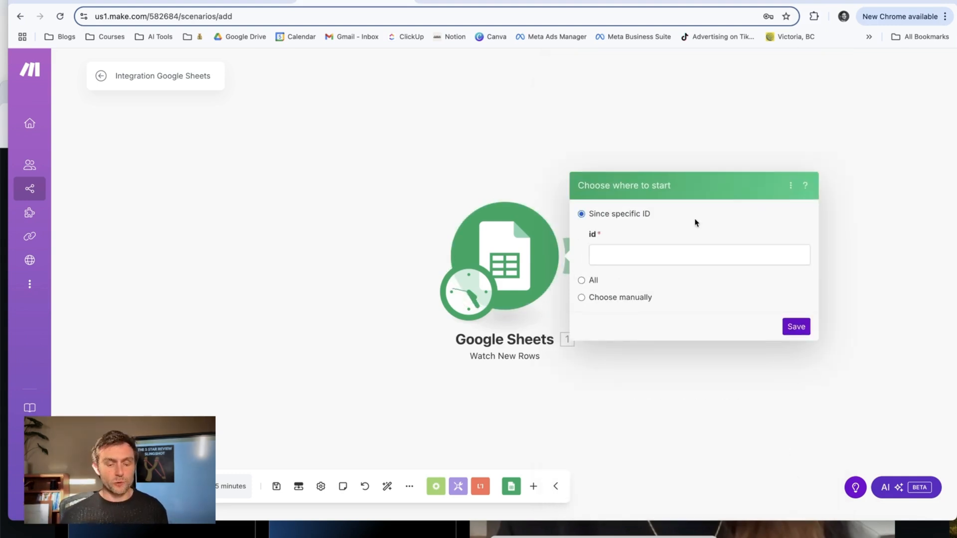
click(581, 280)
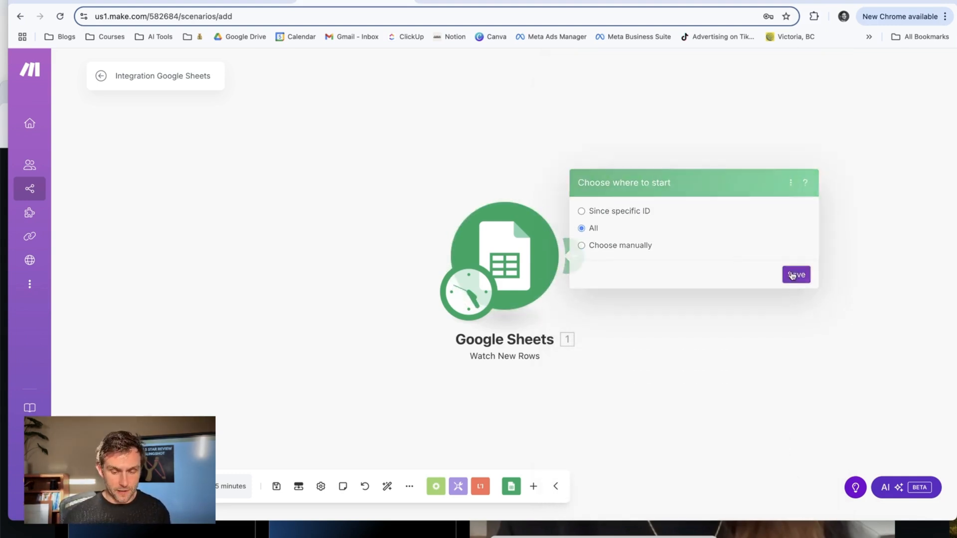
click(795, 275)
Add a Google Slides module after the trigger with the Create a Slide from a Template Slide action.
click(574, 256)
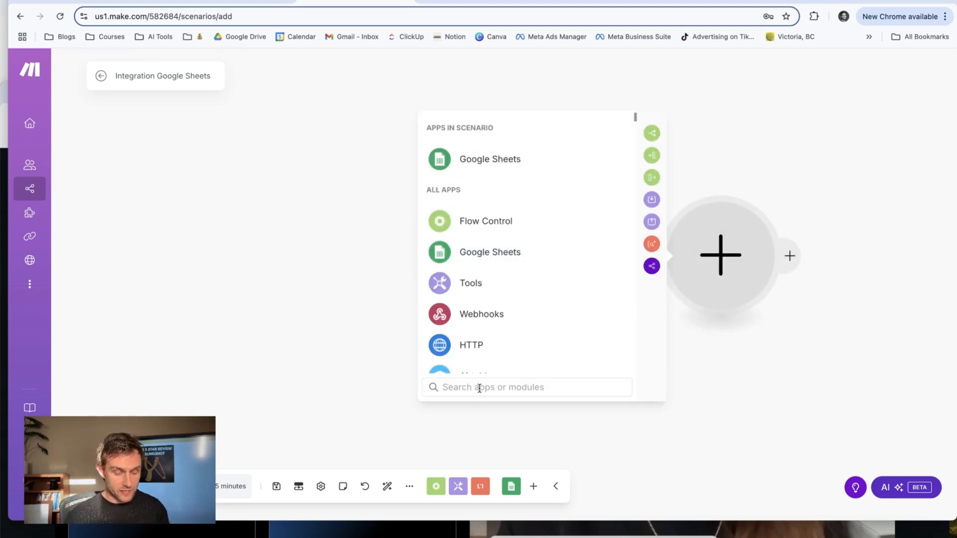
text(google)
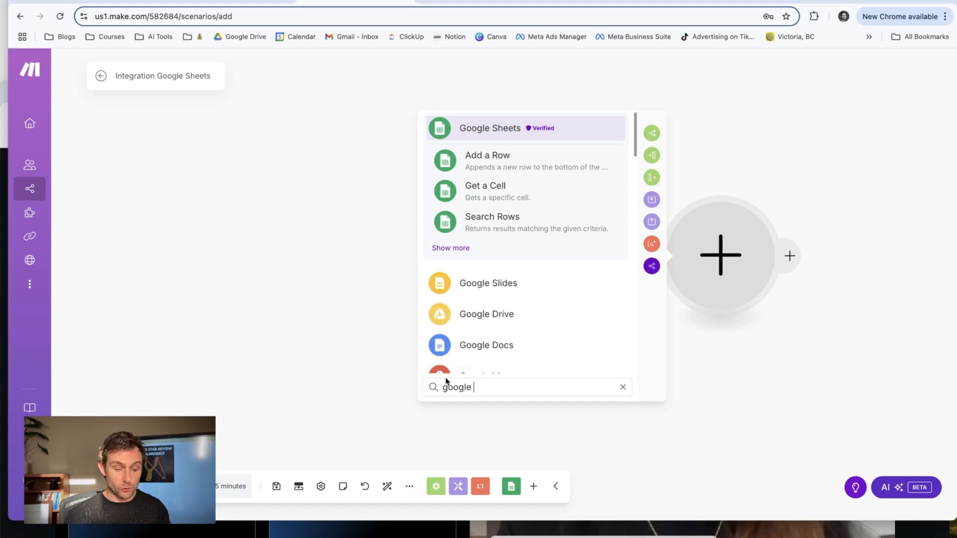
click(496, 290)
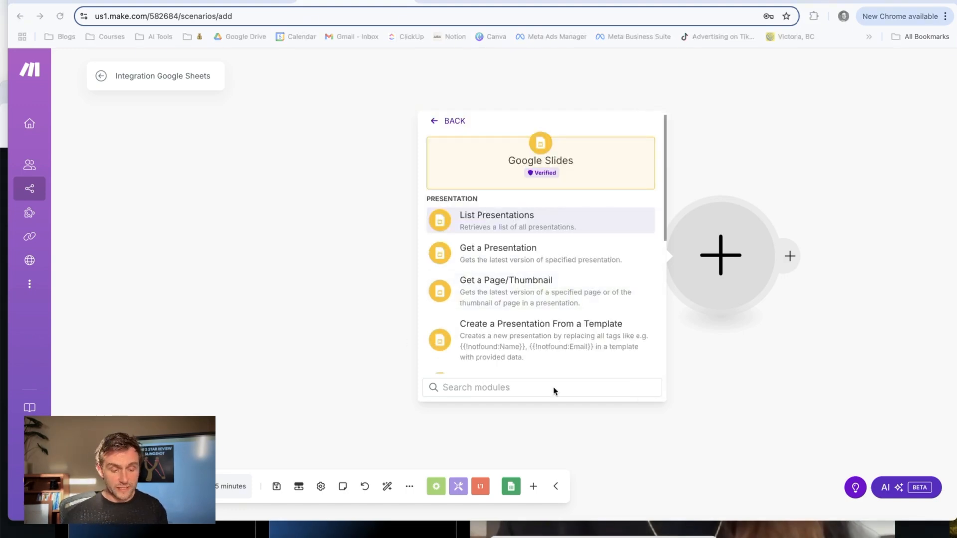
scroll(541, 366, down, 6)
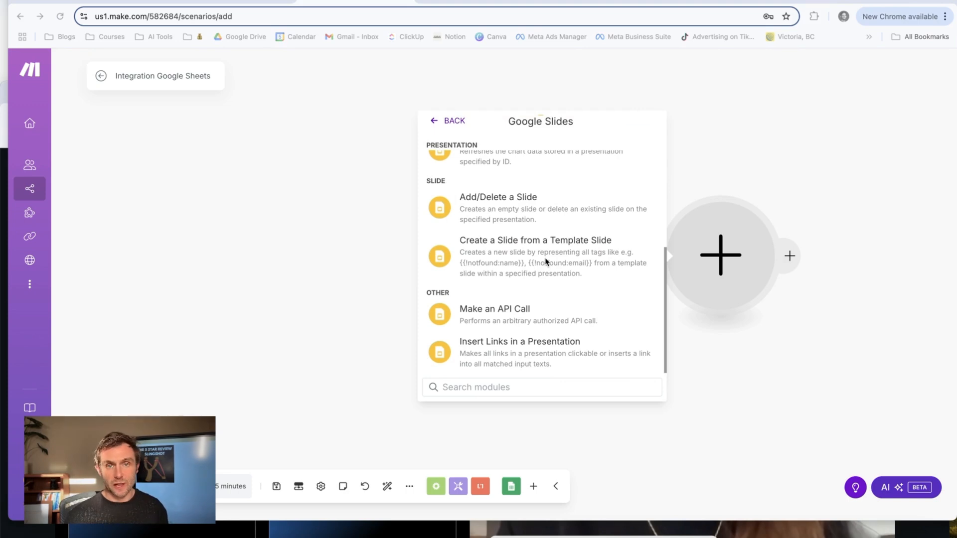
click(546, 262)
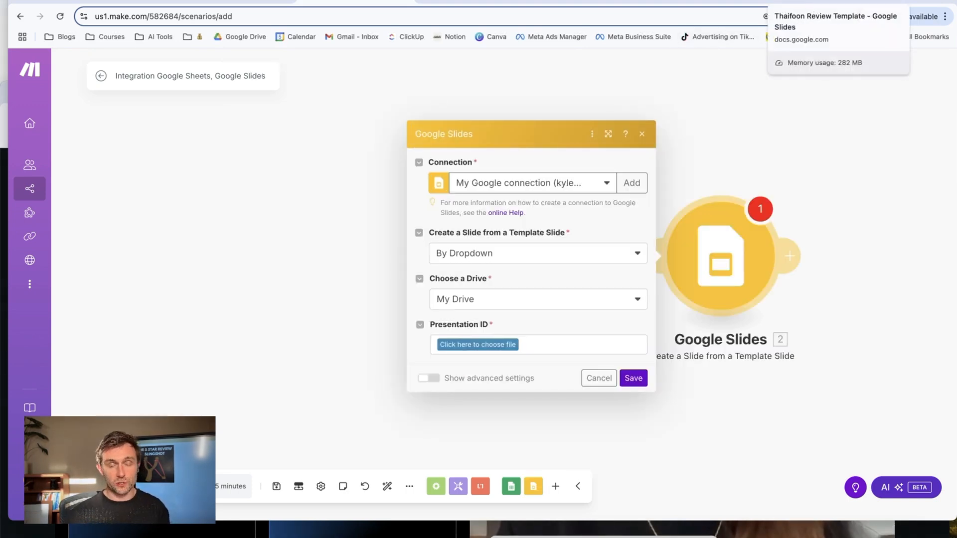
Switch to the Thaifoon Review Template presentation and examine its review text and guest name placeholders and both slides.
click(822, 2)
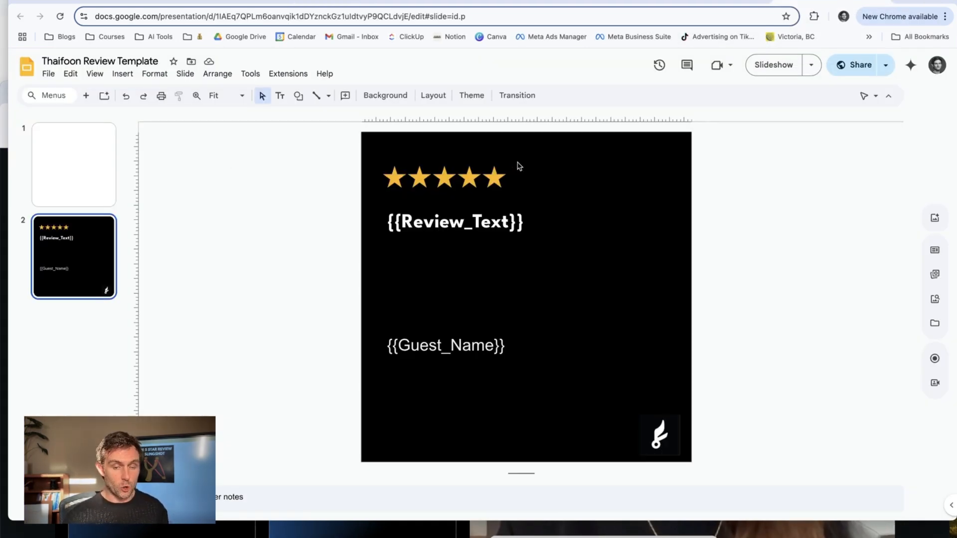
click(518, 220)
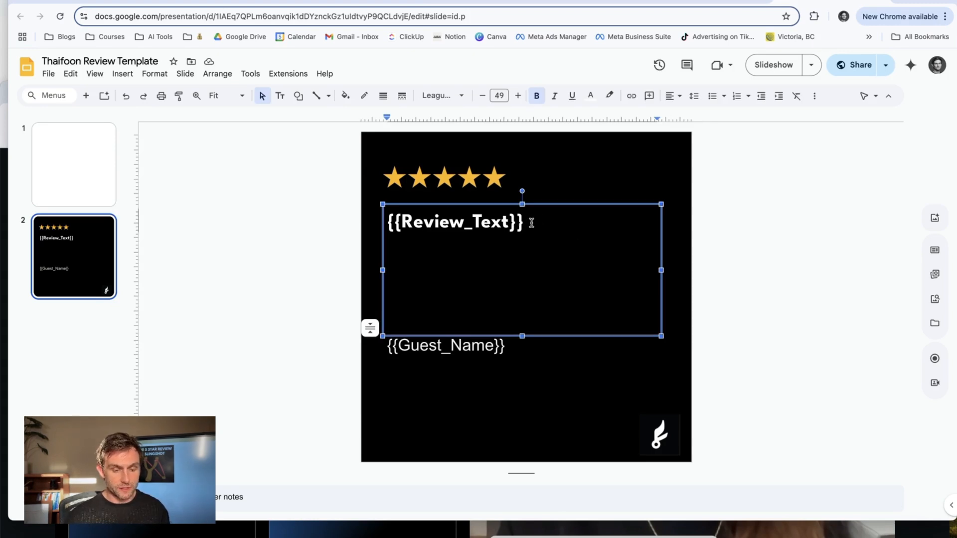
drag(529, 225, 390, 224)
click(454, 227)
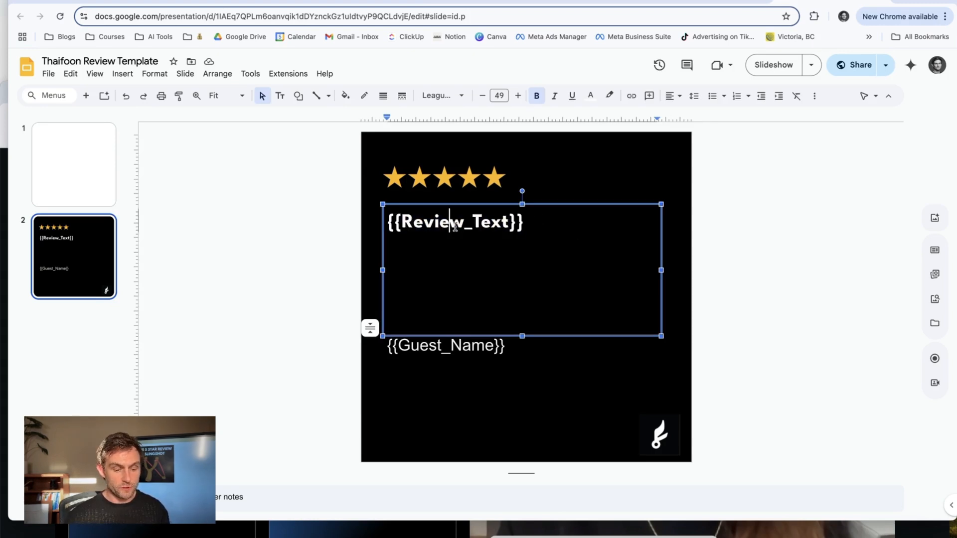
triple_click(454, 344)
click(305, 229)
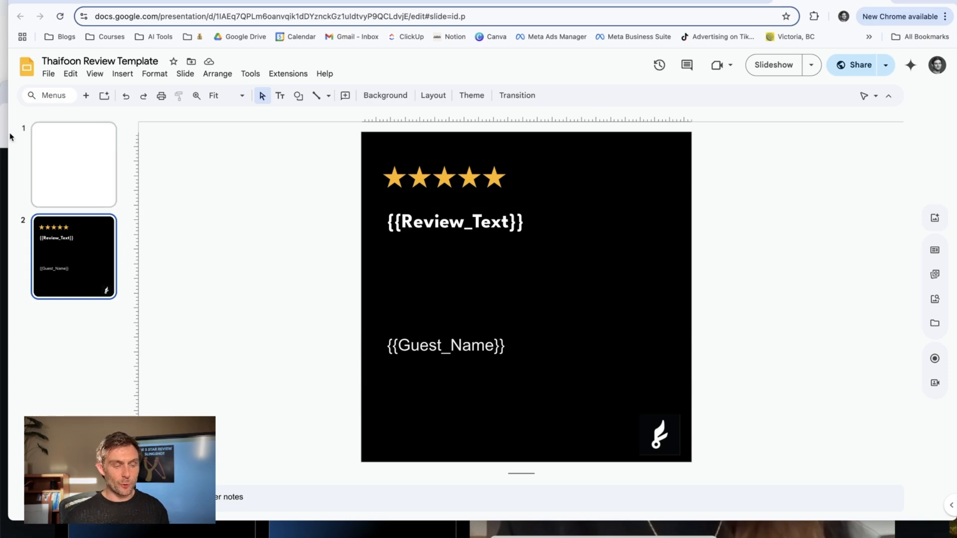
click(49, 136)
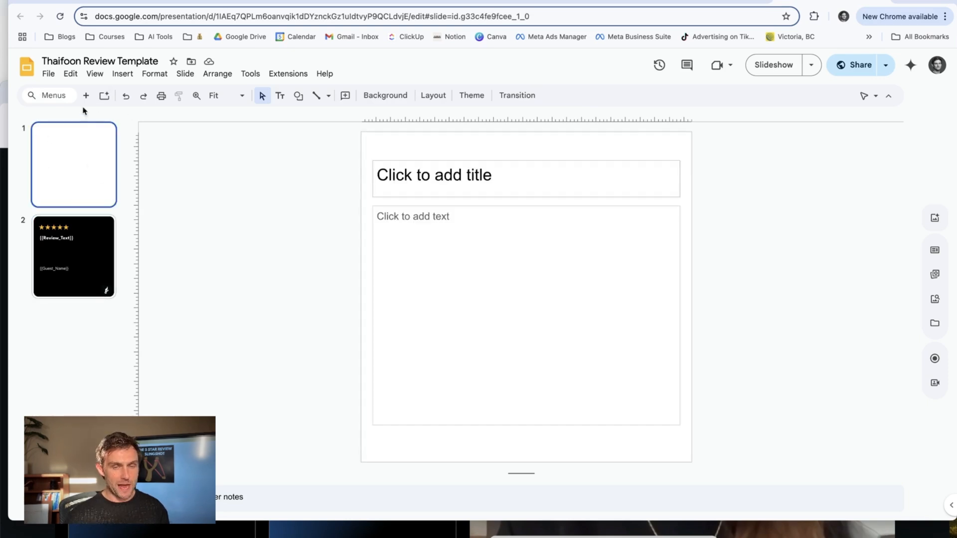
click(97, 241)
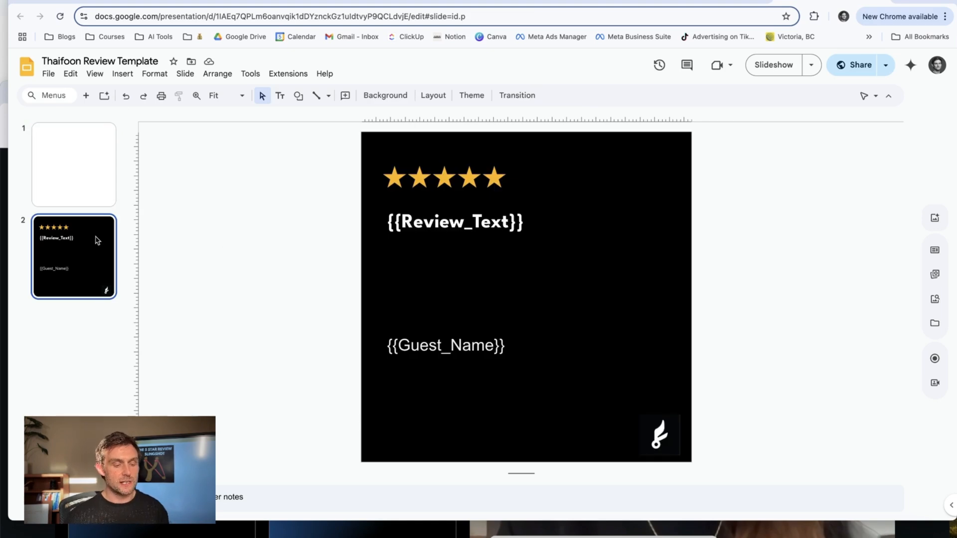
Mark the second slide, holding the review text and guest name placeholders, as skipped.
click(497, 214)
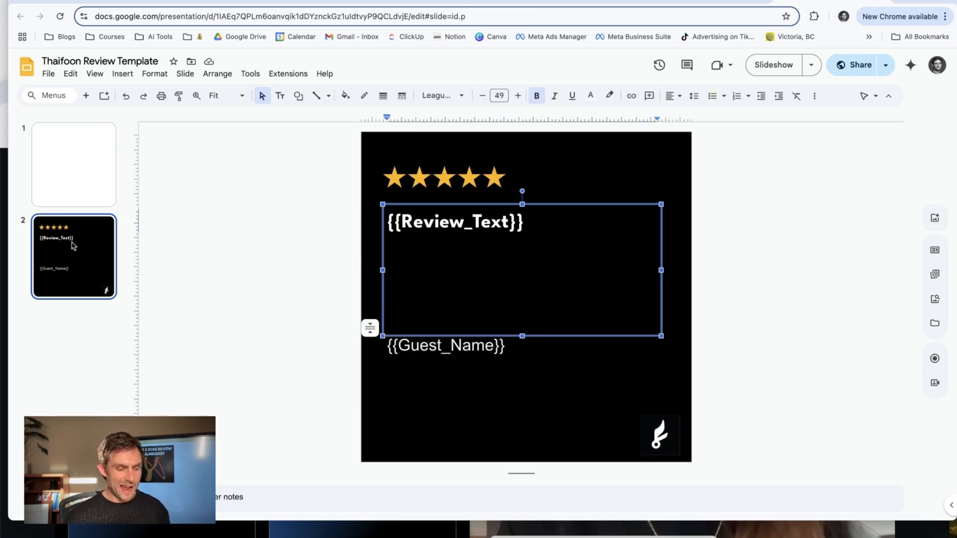
click(95, 240)
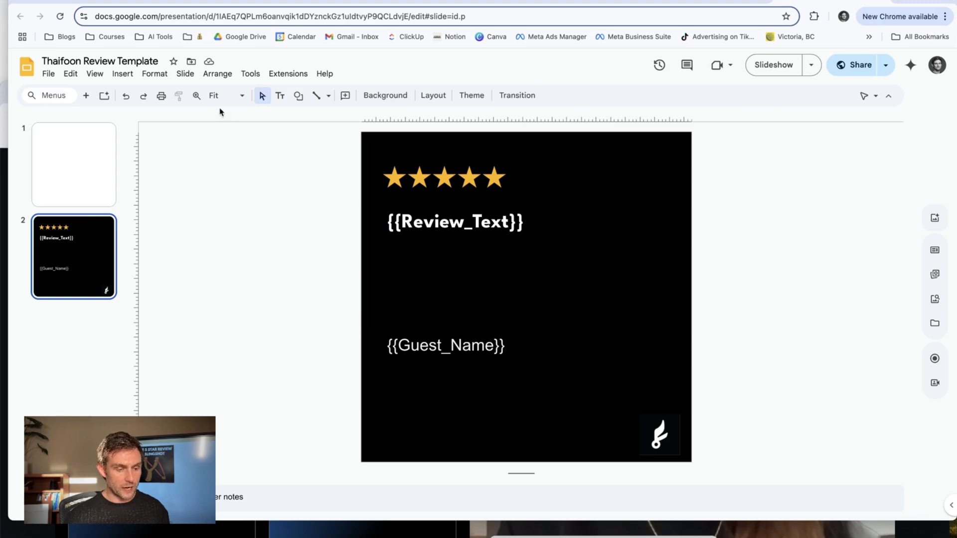
click(186, 75)
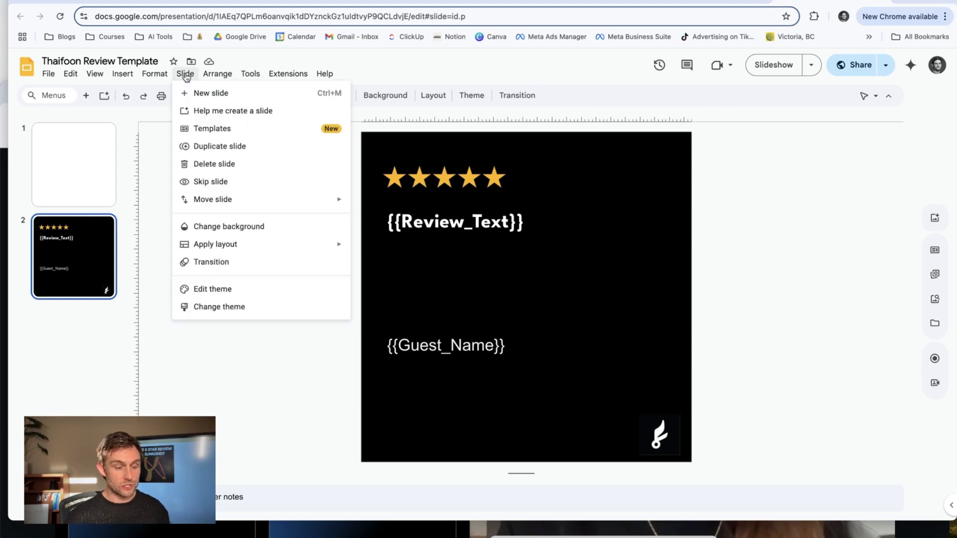
click(241, 189)
Switch to the Make scenario and choose Thaifoon Review Template as the presentation for the slide creation module.
click(369, 4)
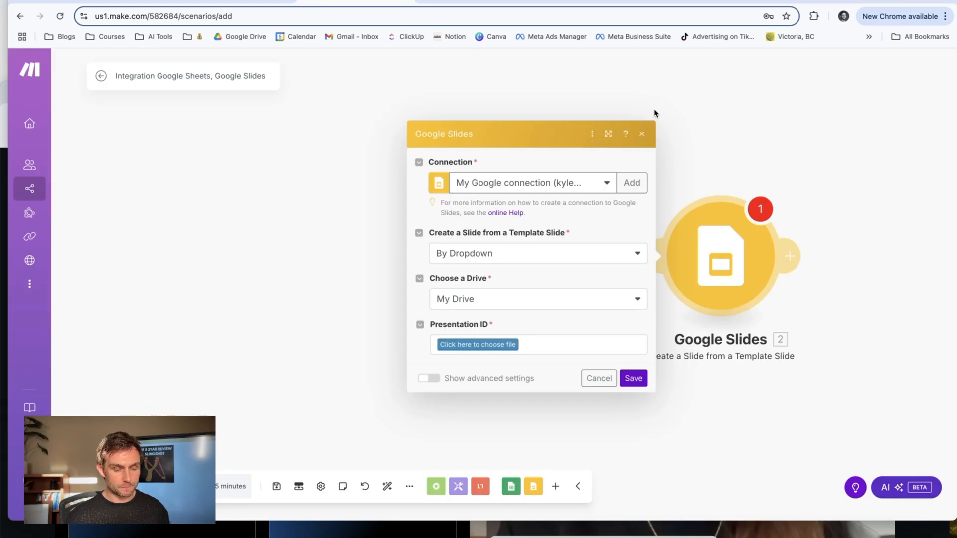
click(462, 347)
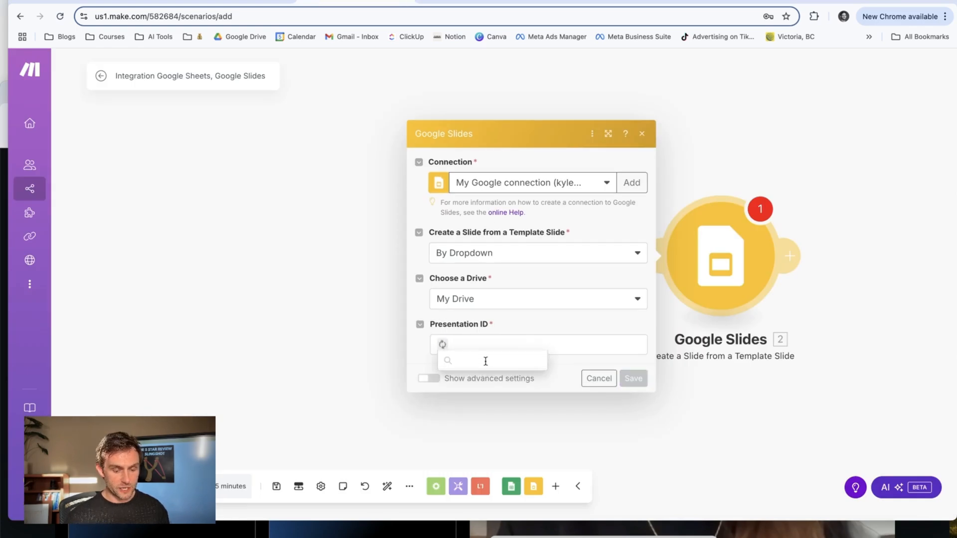
text(thaifoo)
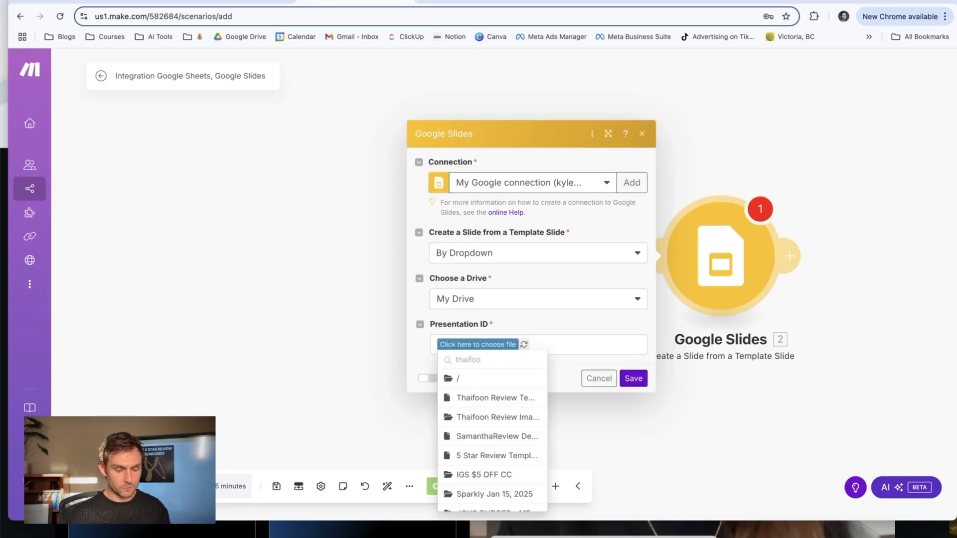
text(n)
click(464, 389)
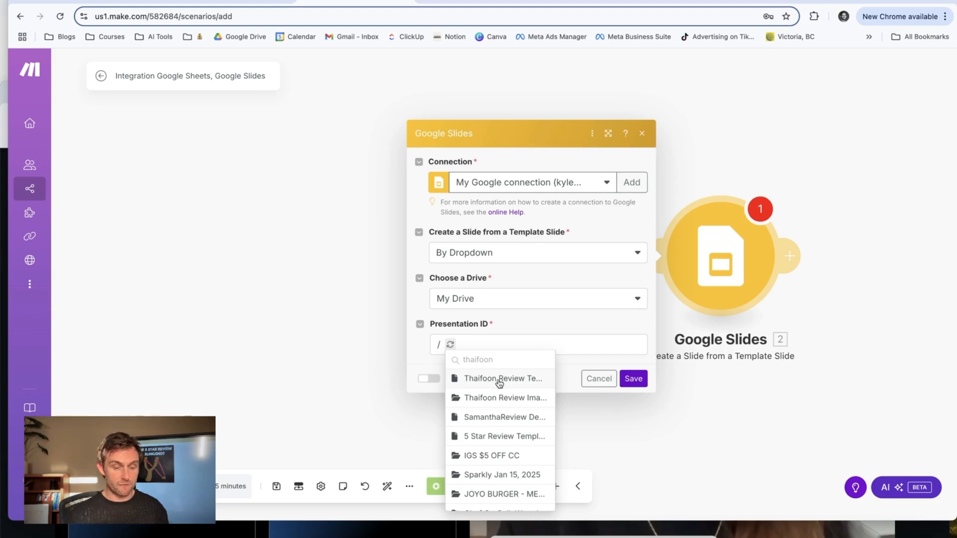
click(500, 379)
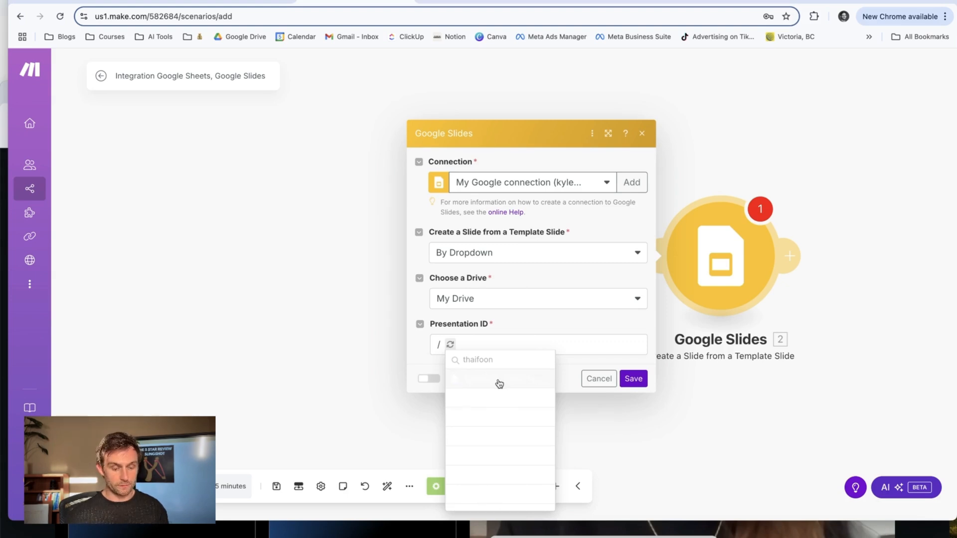
Check the skipped slide in the presentation and set the module's template slide to Template Slide No.1 in page 2.
click(827, 2)
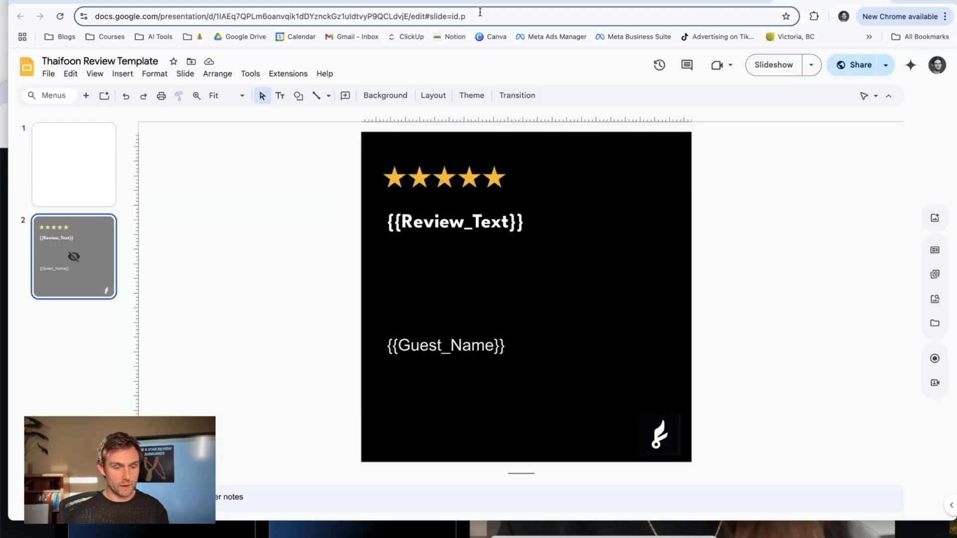
click(325, 3)
click(486, 359)
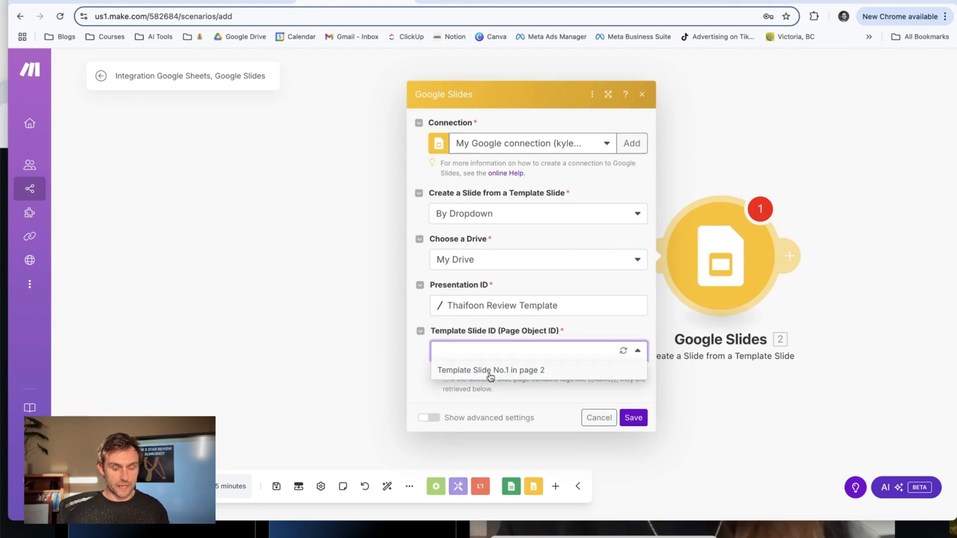
click(513, 374)
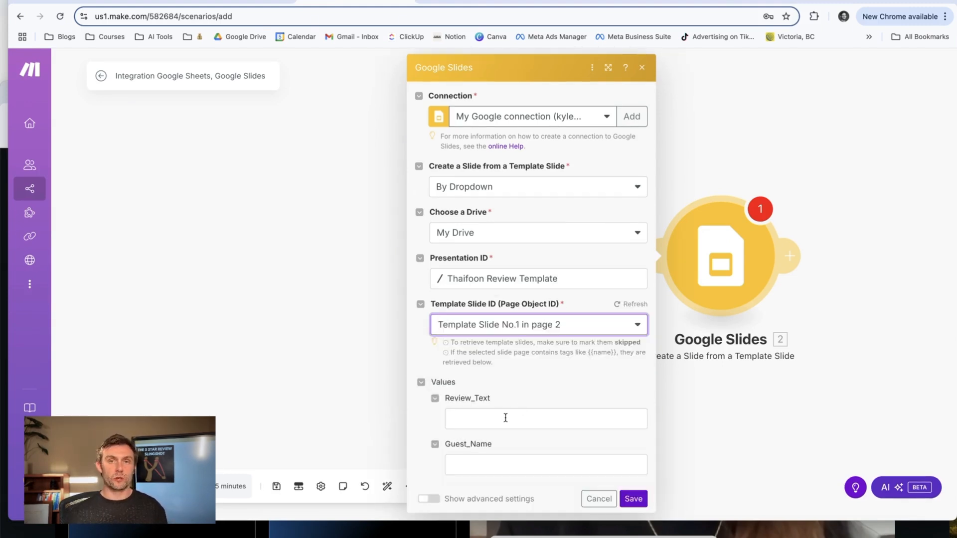
Map Review_Text to Review (A) and Guest_Name to Name (B), checking the placeholder in the presentation, and save the module.
click(505, 418)
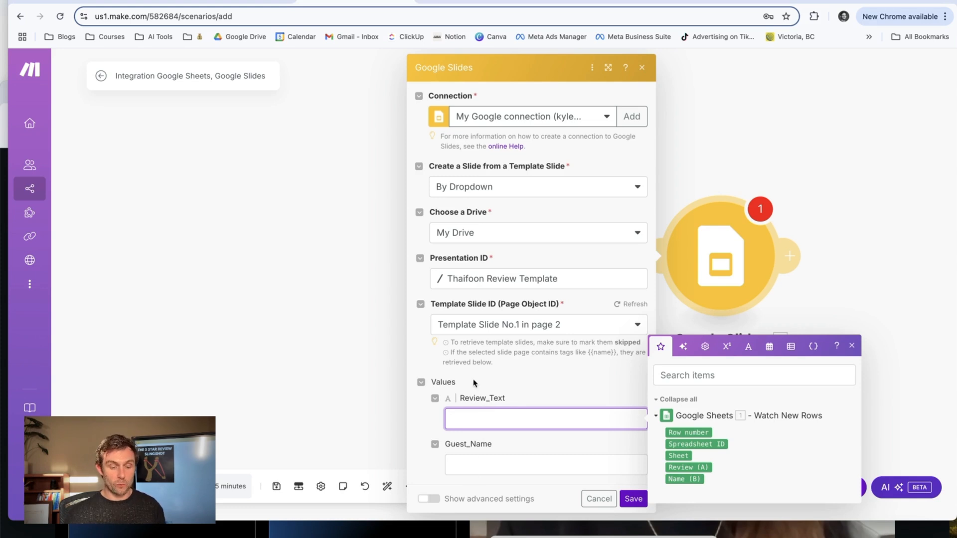
click(832, 1)
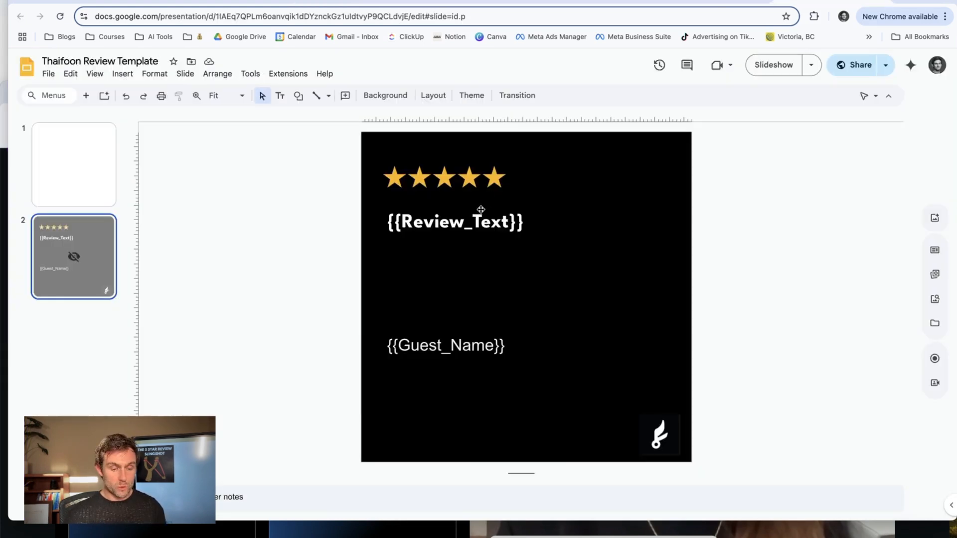
click(472, 220)
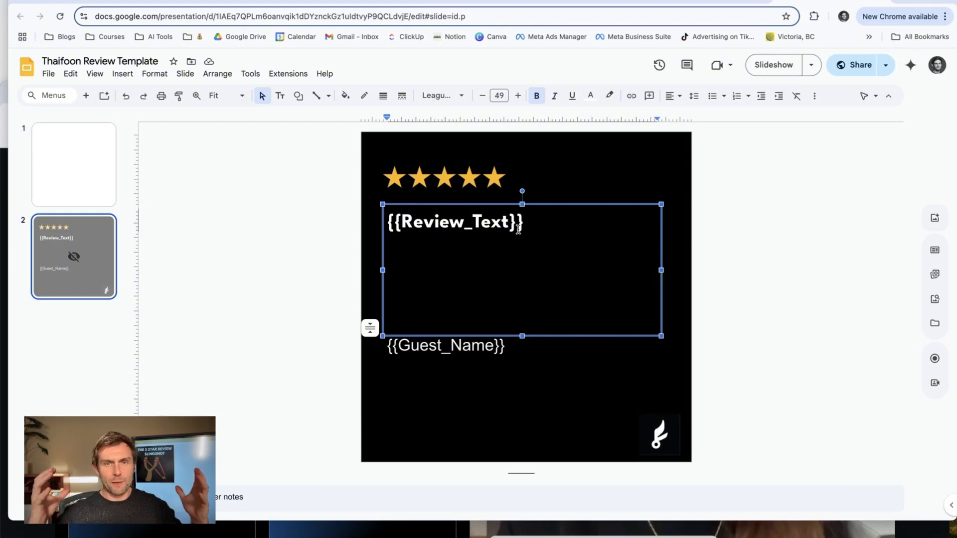
click(364, 1)
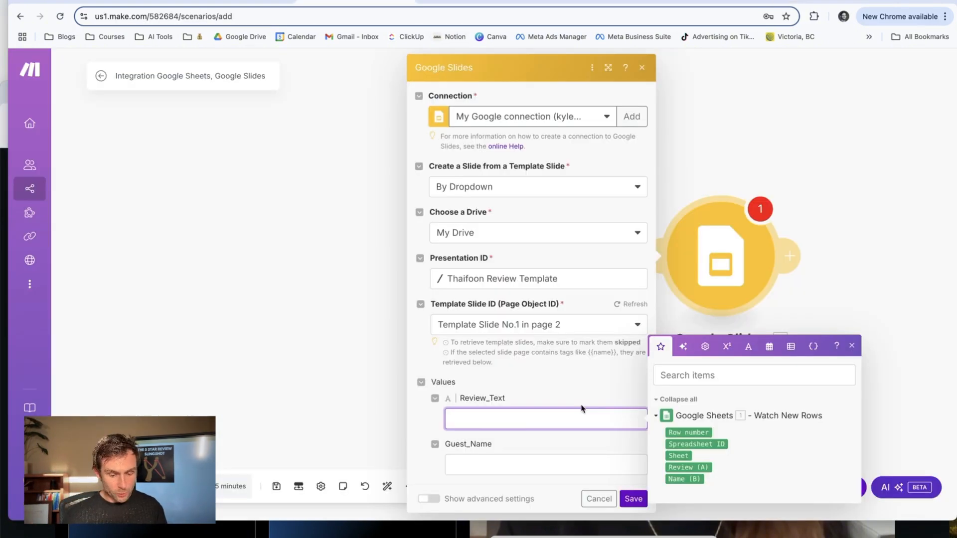
click(701, 469)
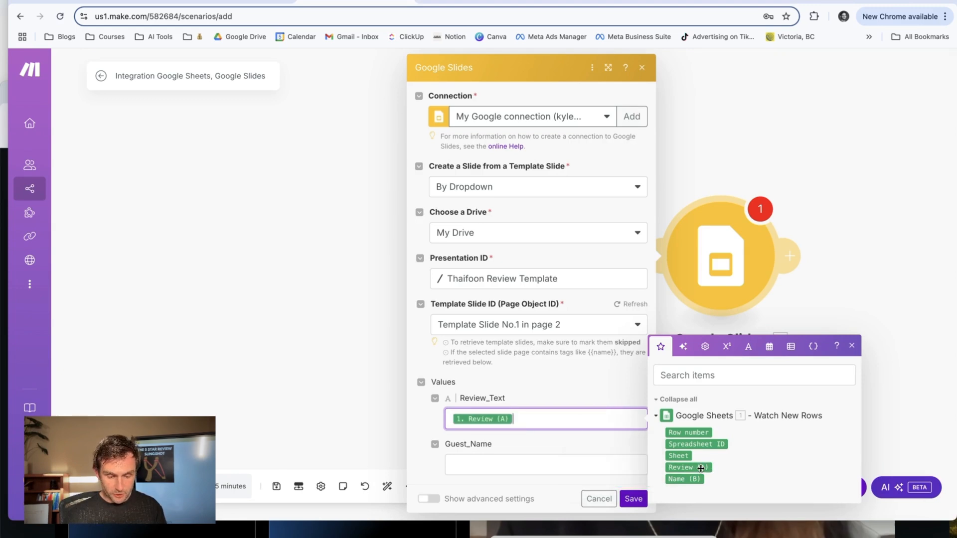
click(503, 461)
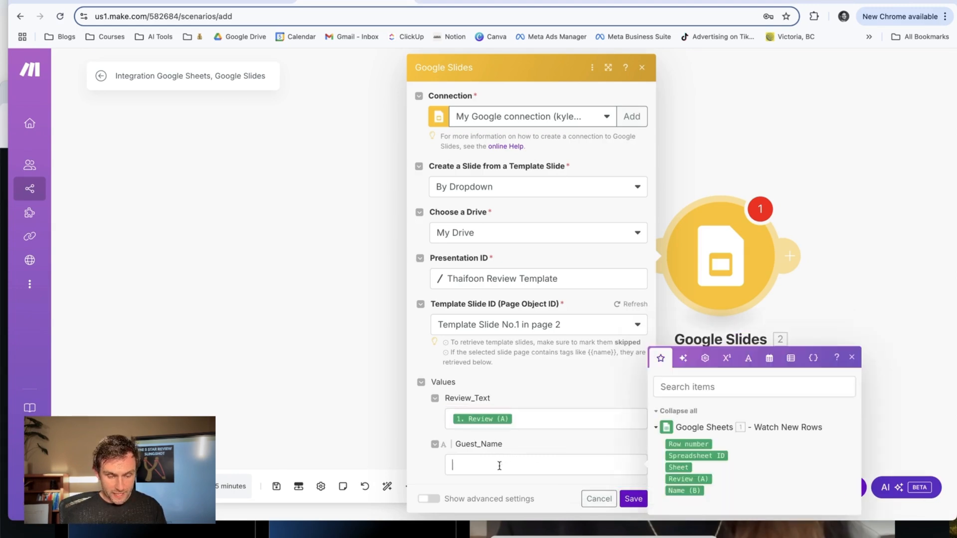
click(682, 492)
click(535, 381)
click(633, 499)
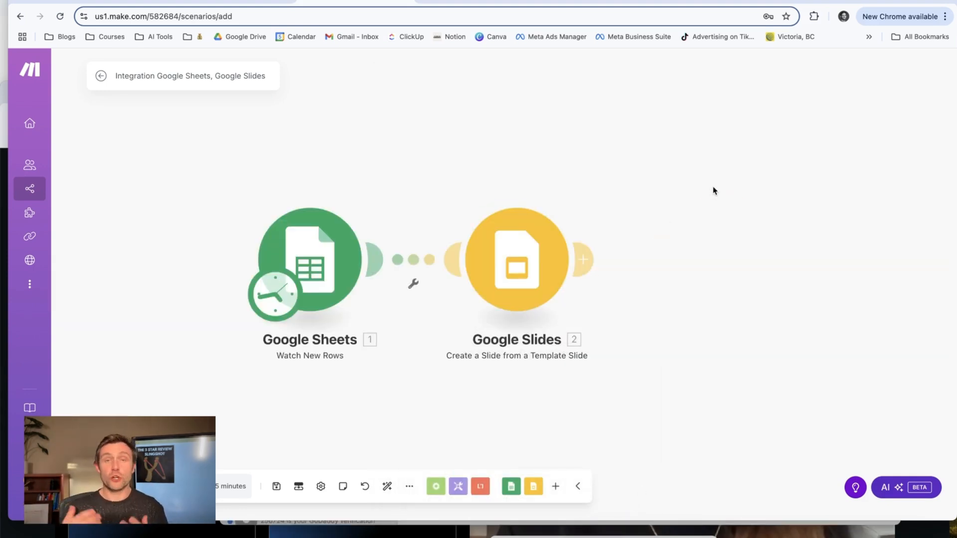
Add a Google Slides module with the Get a Page/Thumbnail action after the slide creation module.
click(581, 257)
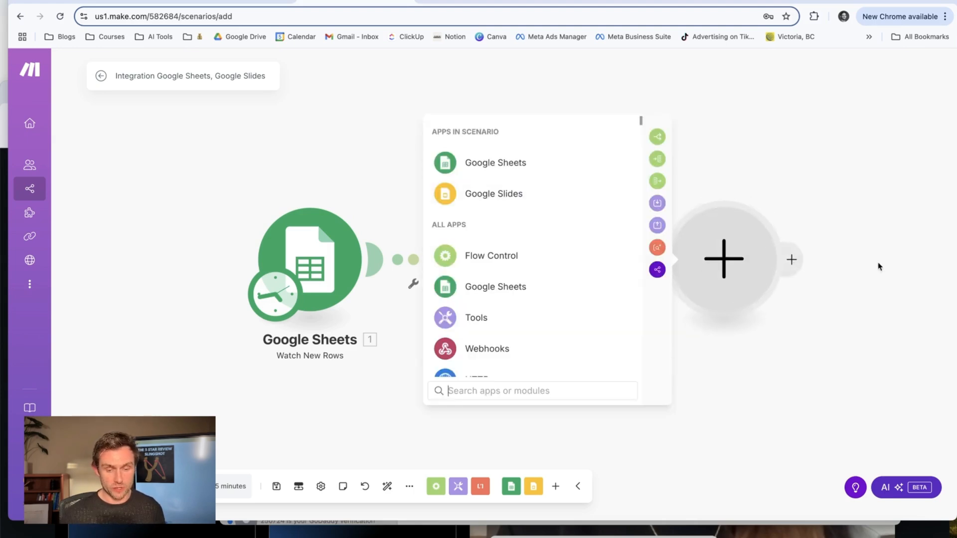
click(516, 192)
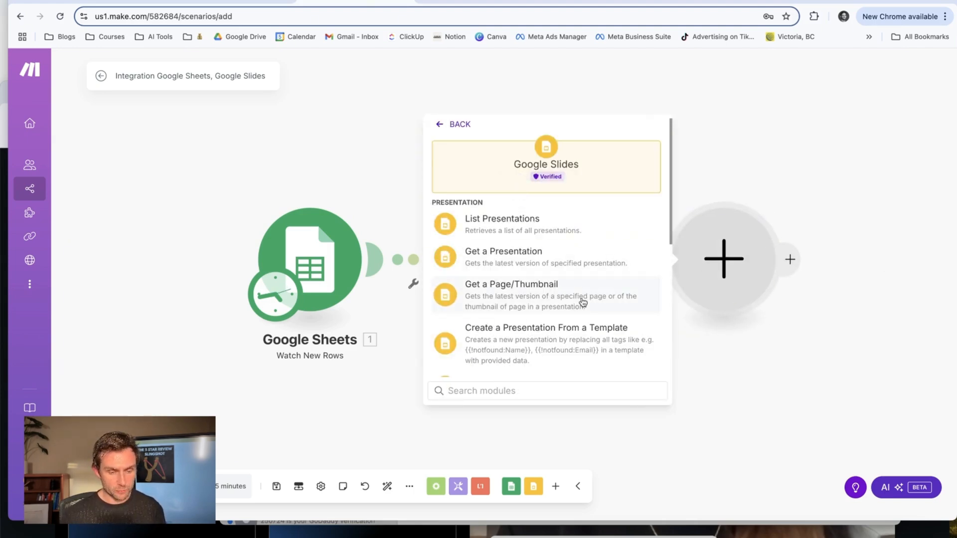
click(566, 297)
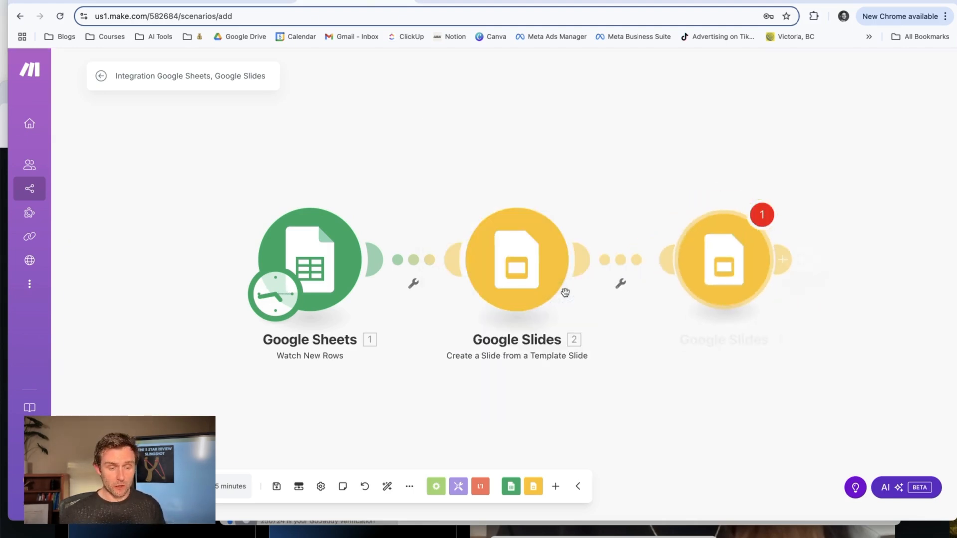
Set the thumbnail module to Select from the list and choose Thaifoon Review Template as its presentation.
click(541, 231)
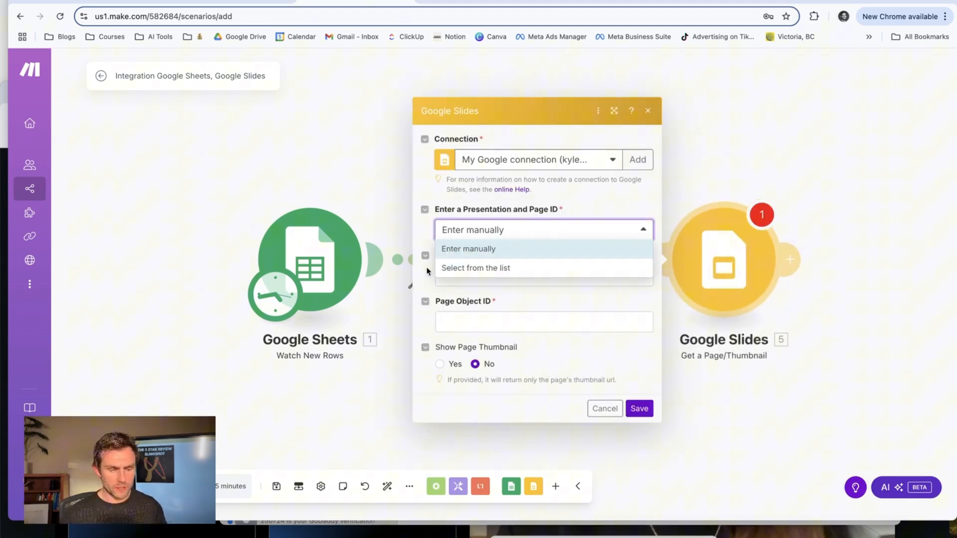
click(502, 270)
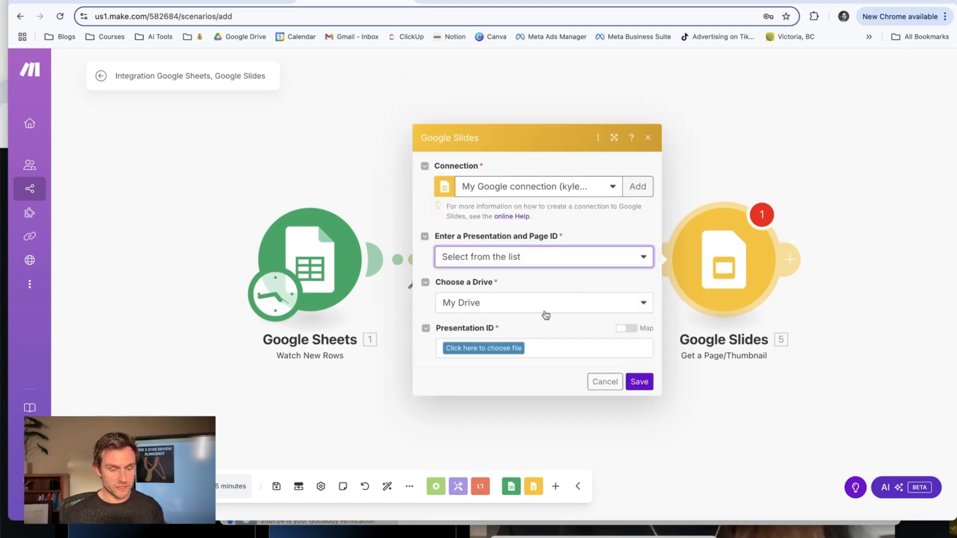
click(486, 348)
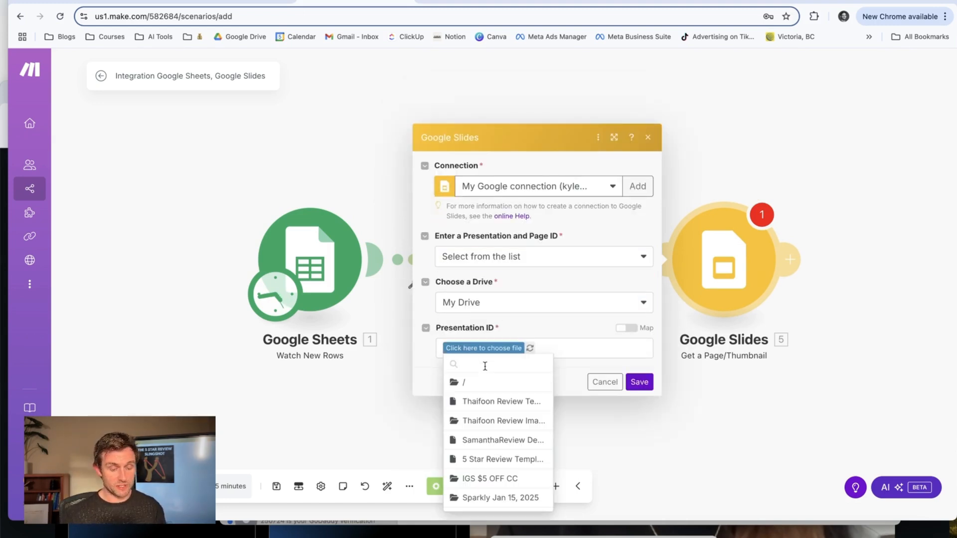
click(486, 402)
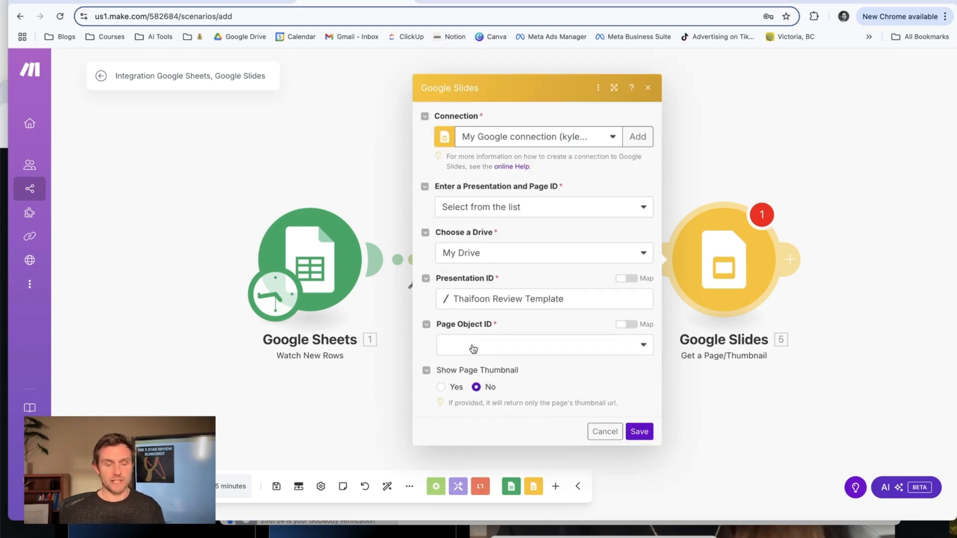
Map the thumbnail module's Page Object ID from the slide creation module, set Show Page Thumbnail to Yes, and save.
click(473, 349)
click(627, 325)
click(475, 346)
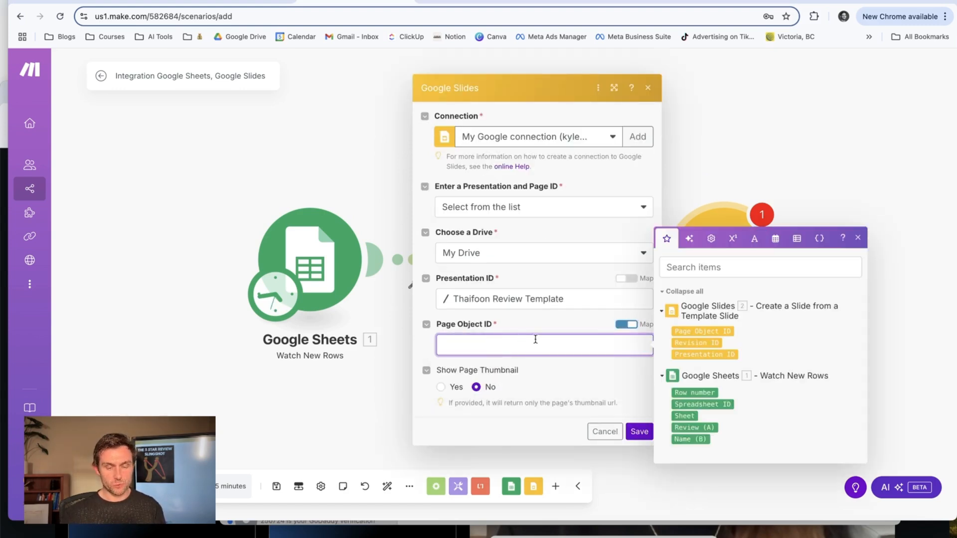
click(712, 331)
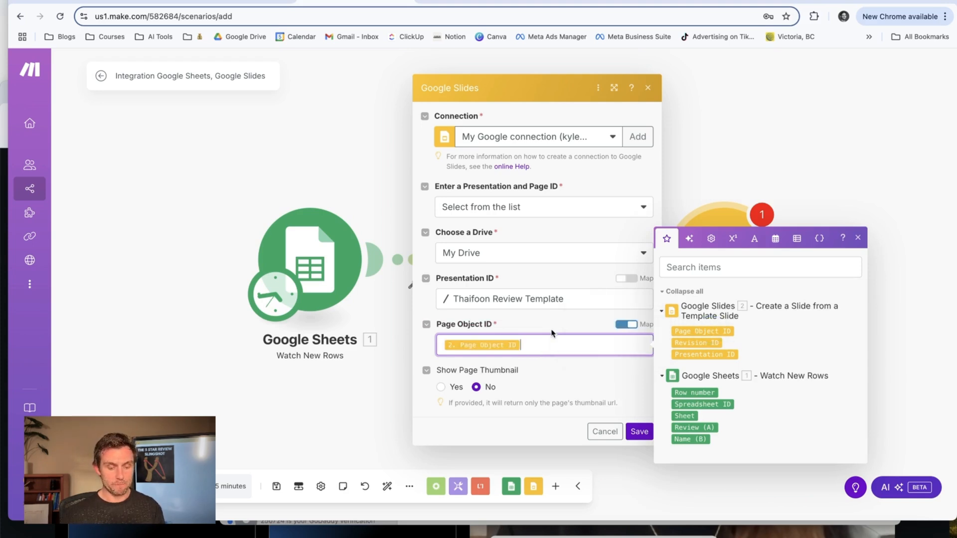
click(441, 388)
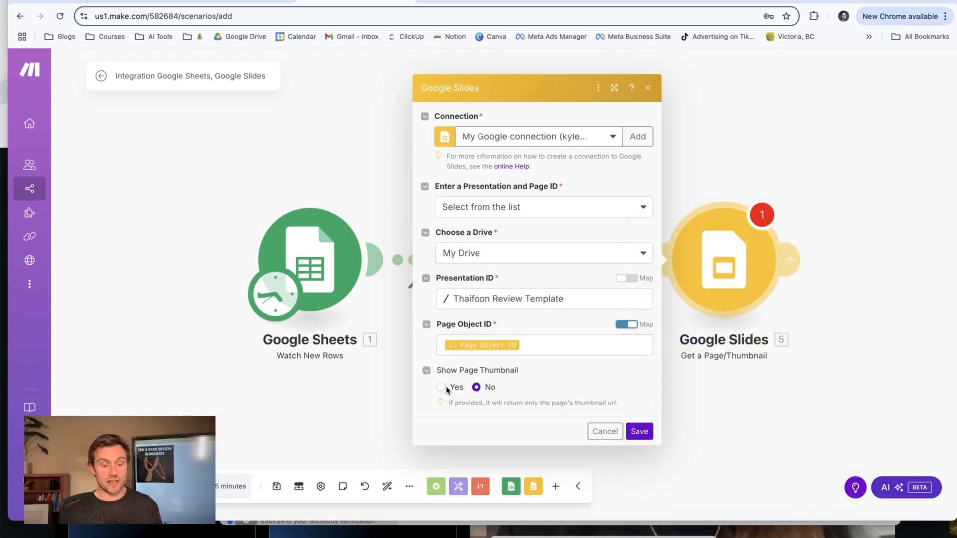
click(442, 389)
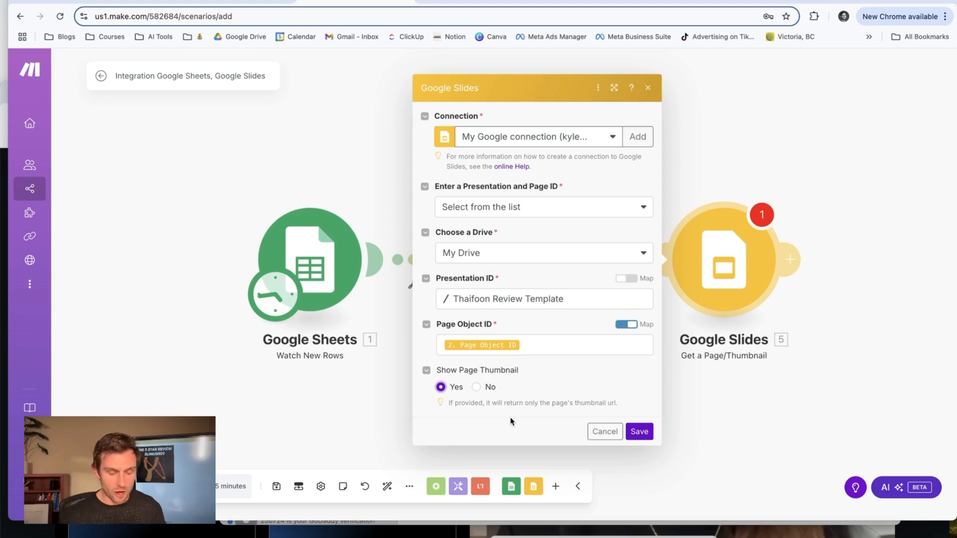
click(639, 431)
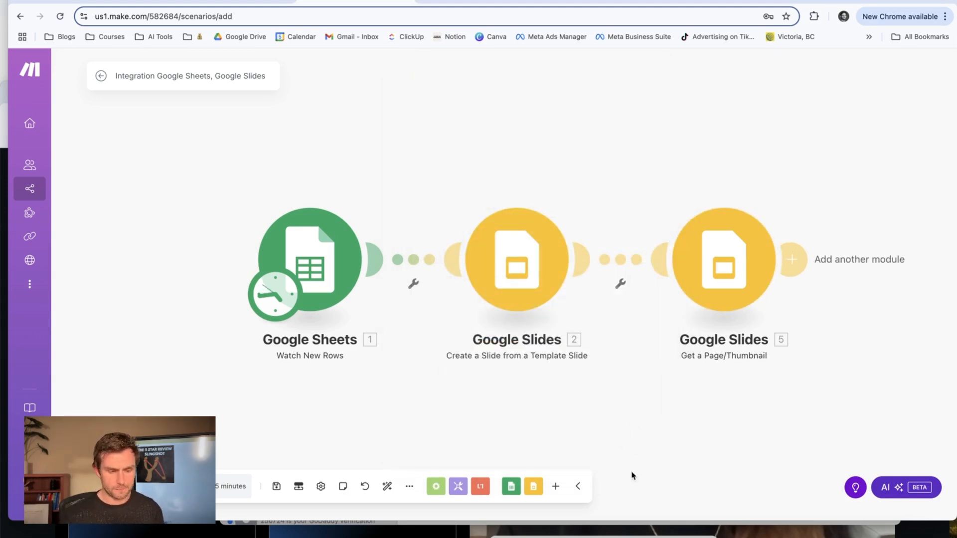
Add the test review "Thaifoon is the bomb diggity" with a guest nickname in row 3 of Thaifoon Reviews, and return to Make.
click(705, 2)
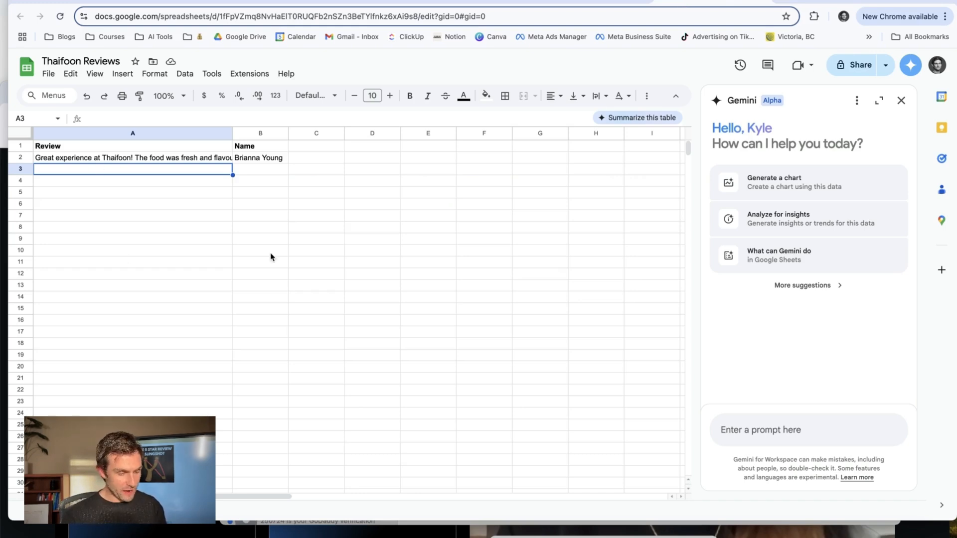
text(Thaifoon is the bomb)
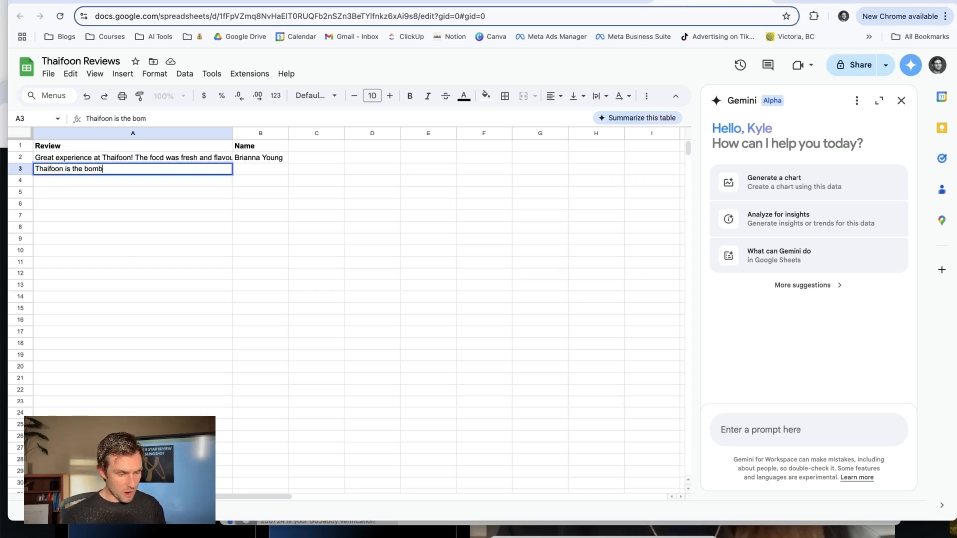
text( diggity)
key(Tab)
text(K-Dizzle)
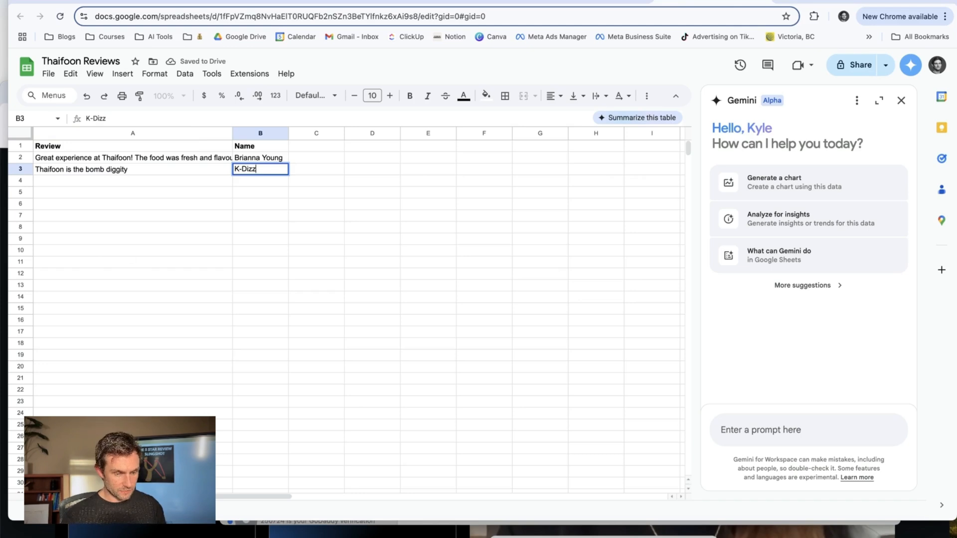
key(Return)
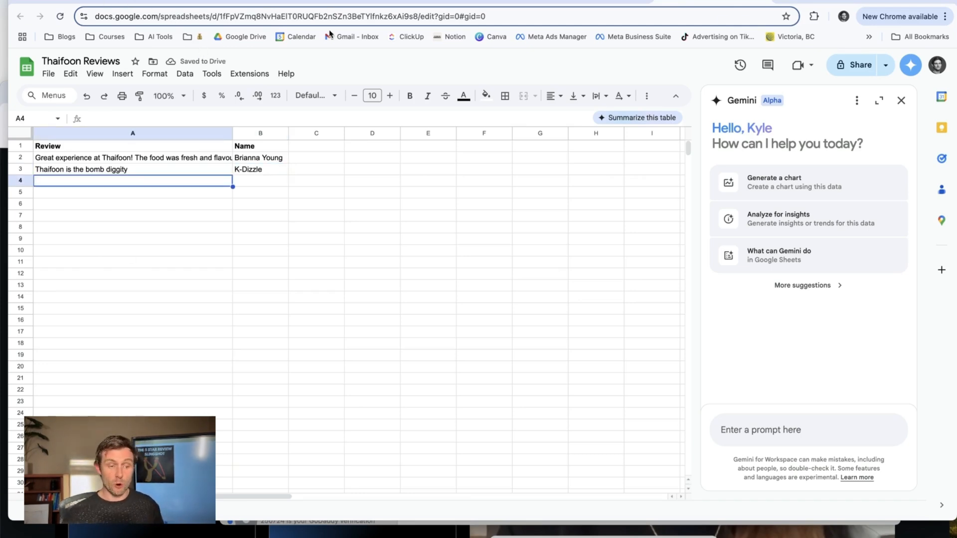
click(355, 1)
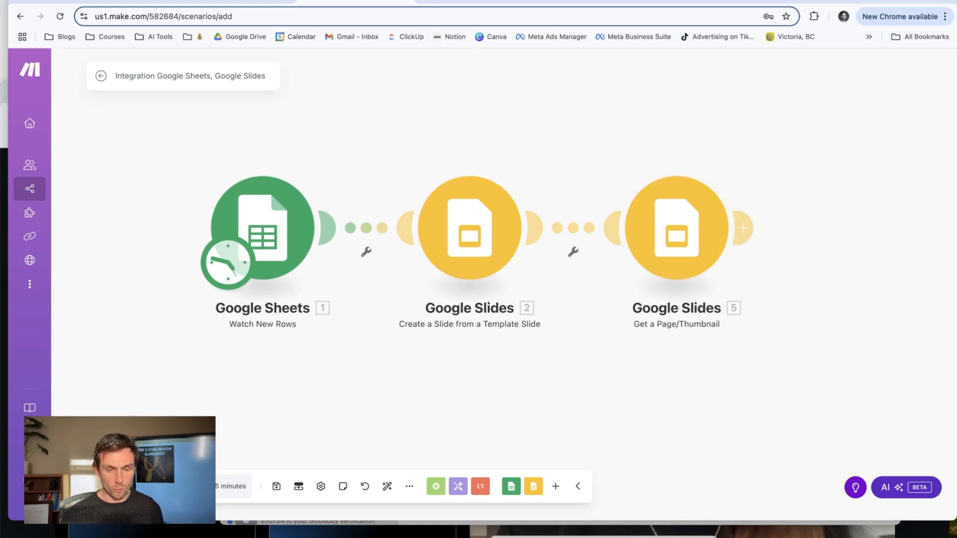
Save the scenario, then in Google Slides nudge slide 3's review text upward and move the guest name below it.
key(ctrl+s)
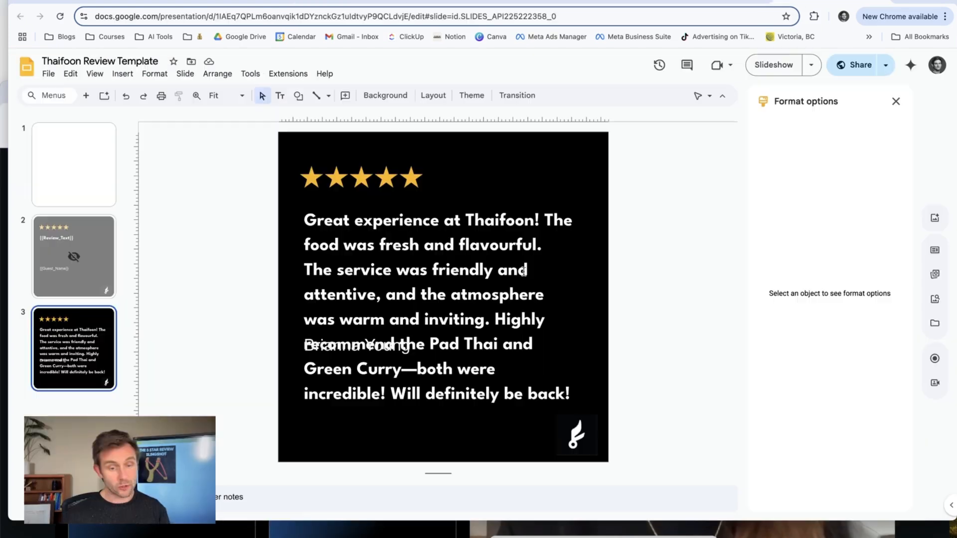
click(497, 273)
drag(488, 202, 487, 197)
click(393, 348)
drag(353, 329, 353, 403)
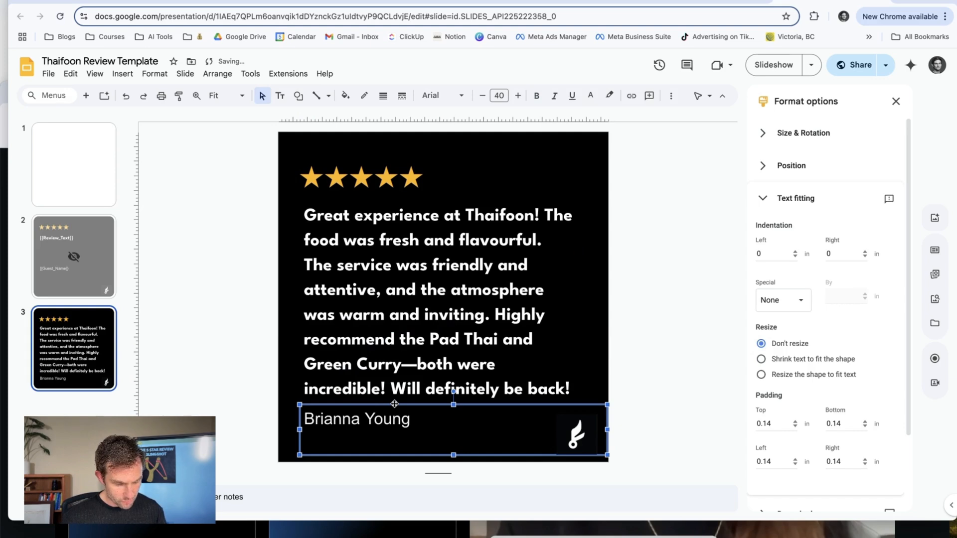
On the hidden template slide, nudge the {{Review_Text}} box upward and move {{Guest_Name}} down to the slide's lower edge.
click(92, 250)
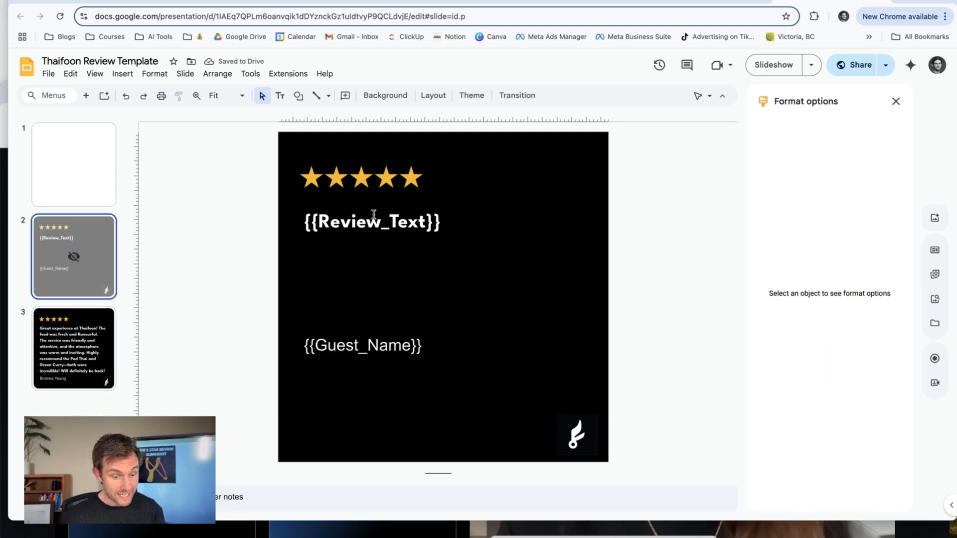
click(380, 219)
drag(463, 205, 463, 199)
click(424, 345)
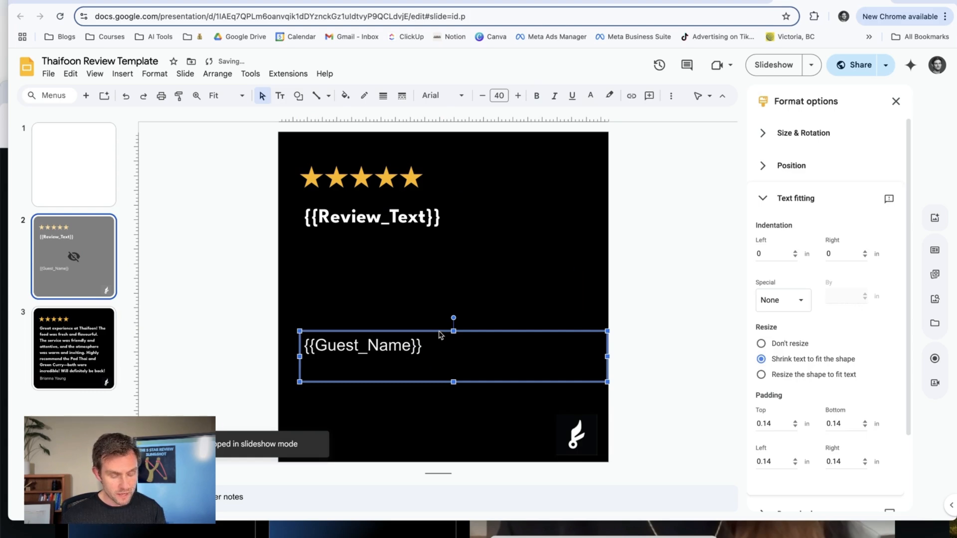
drag(438, 331, 430, 419)
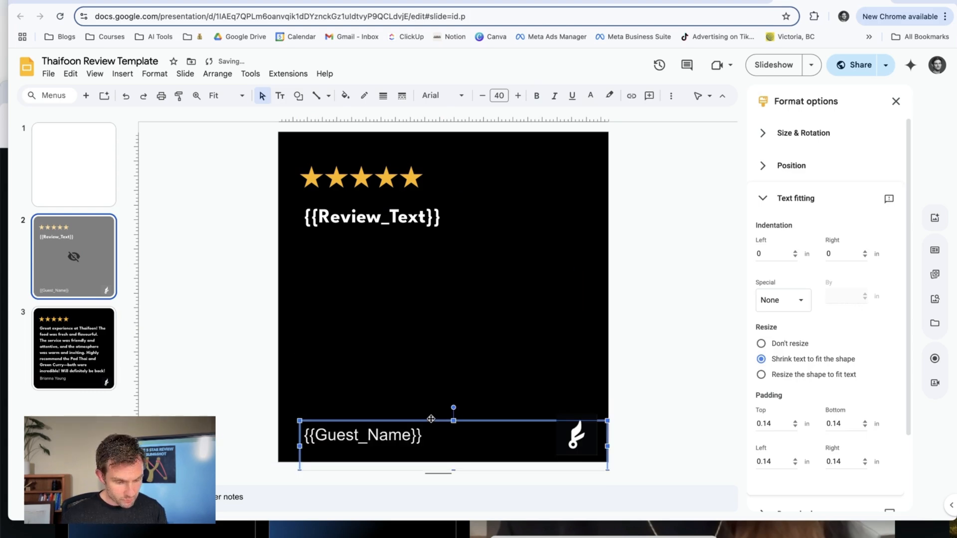
click(224, 273)
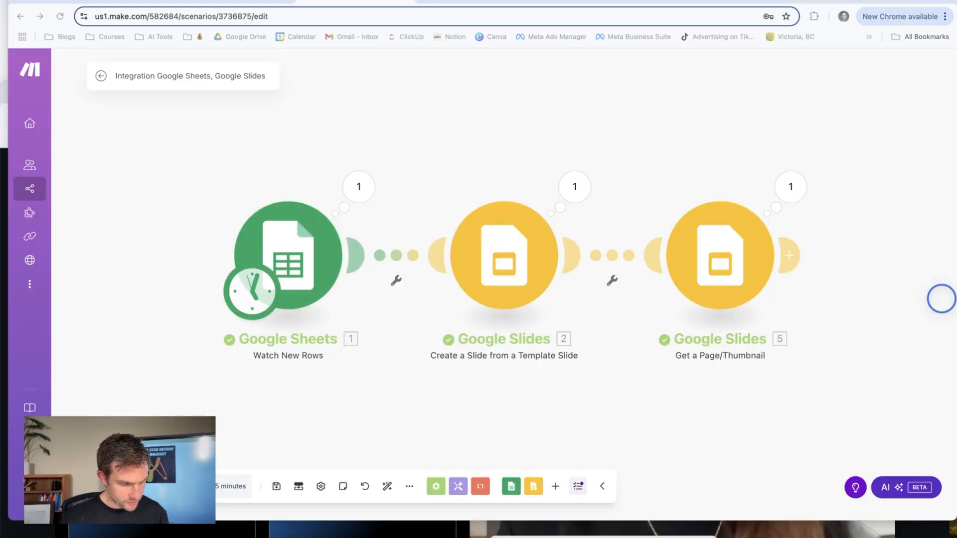
Check the newly generated review slide in Google Slides and the 5 Star Review Slingshot flowchart in Canva, then return to Make.
click(826, 1)
click(93, 345)
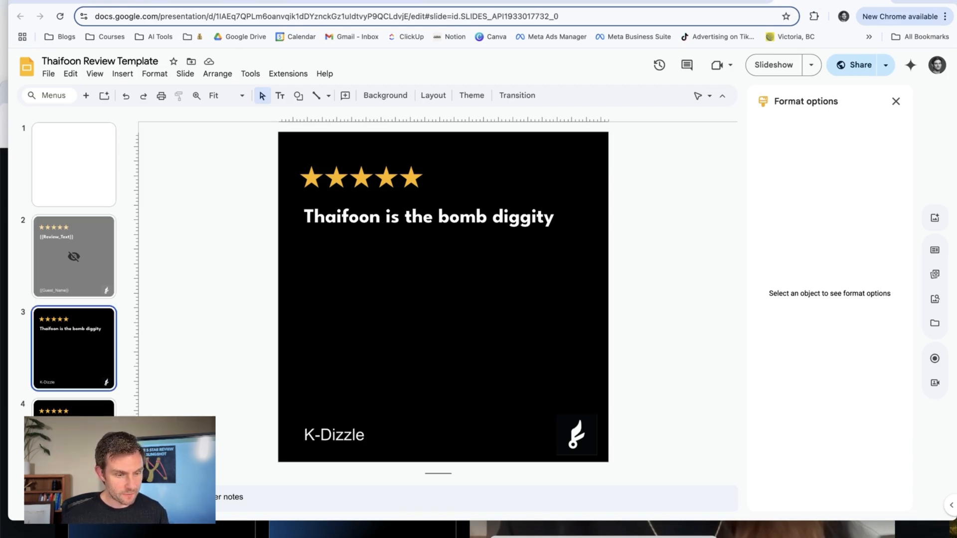
click(337, 3)
scroll(825, 336, right, 2)
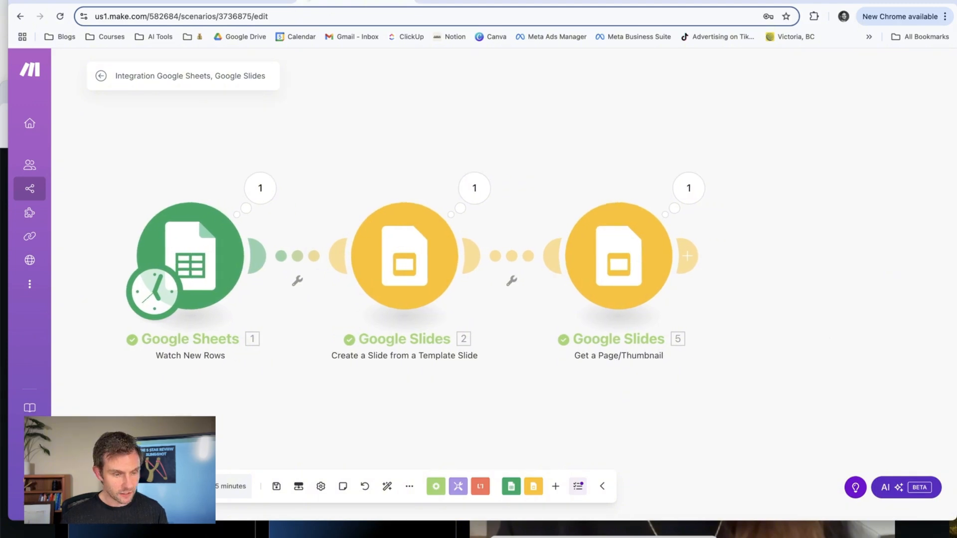
click(209, 2)
click(538, 338)
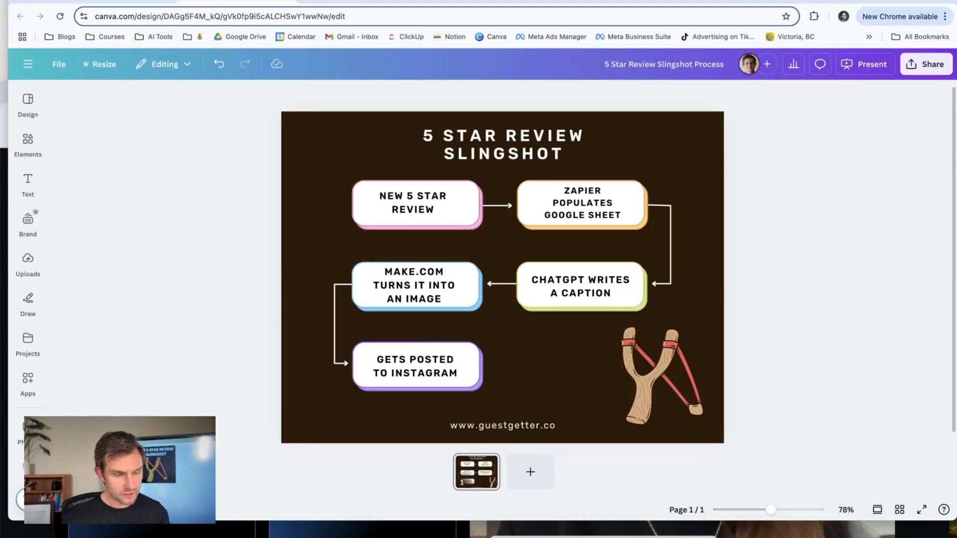
click(339, 2)
Open the Get a Page/Thumbnail module's output bundle from the last run and select its contentUrl value.
click(643, 245)
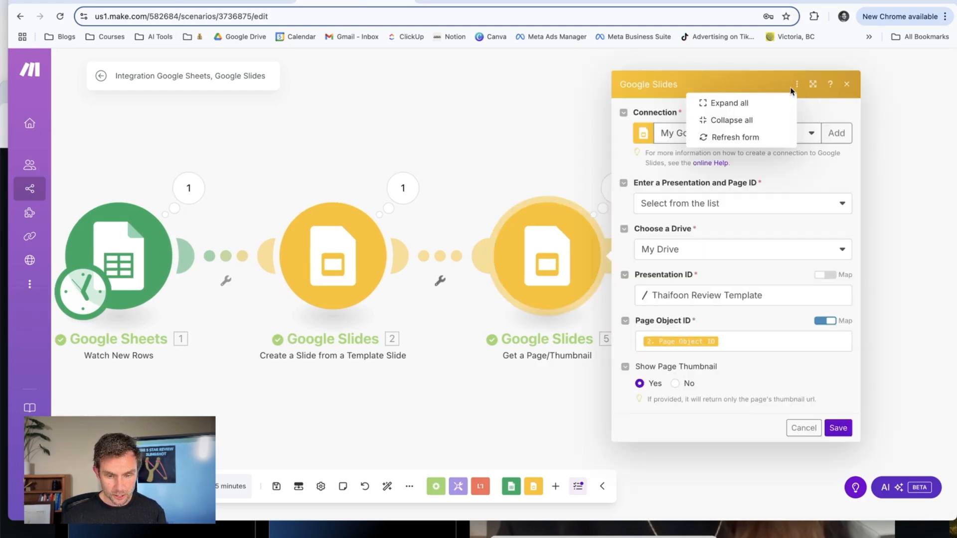
click(848, 84)
click(617, 188)
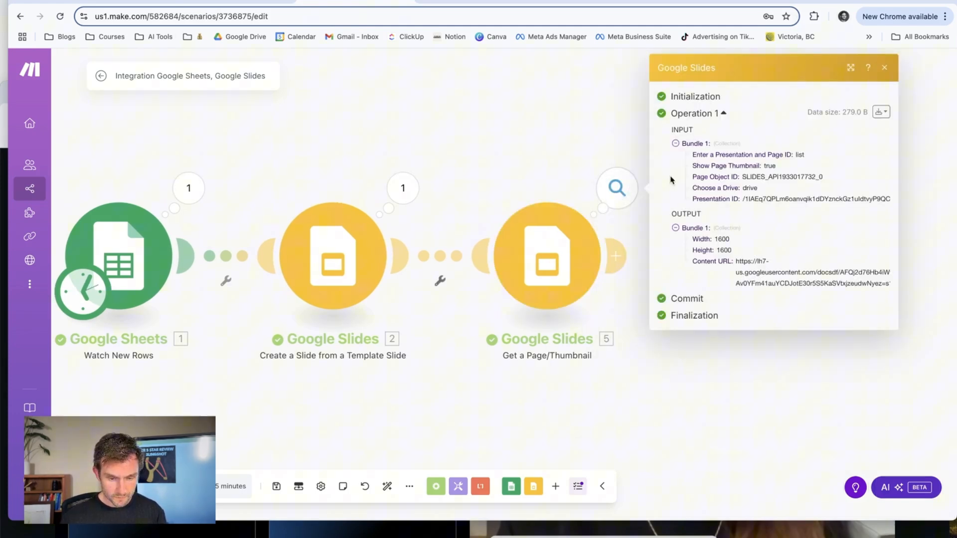
click(881, 112)
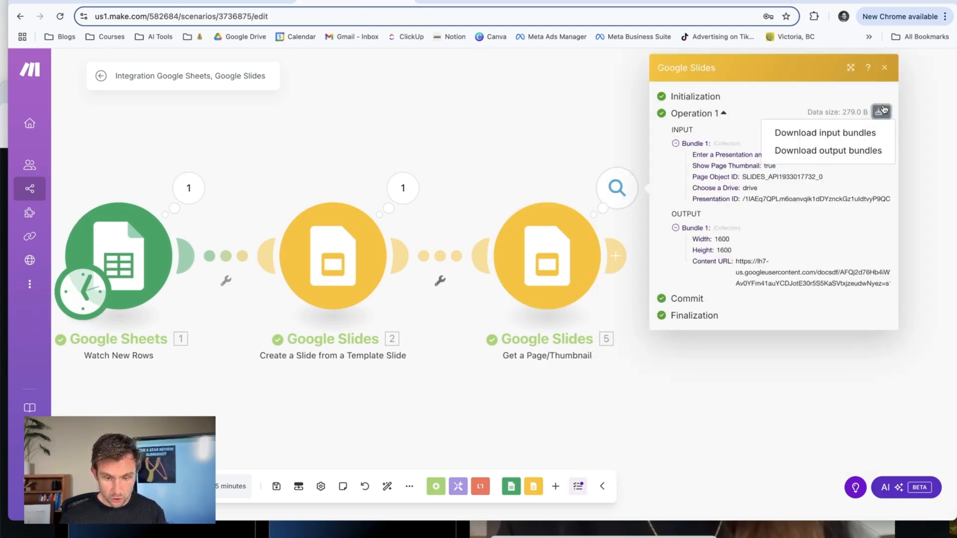
click(838, 152)
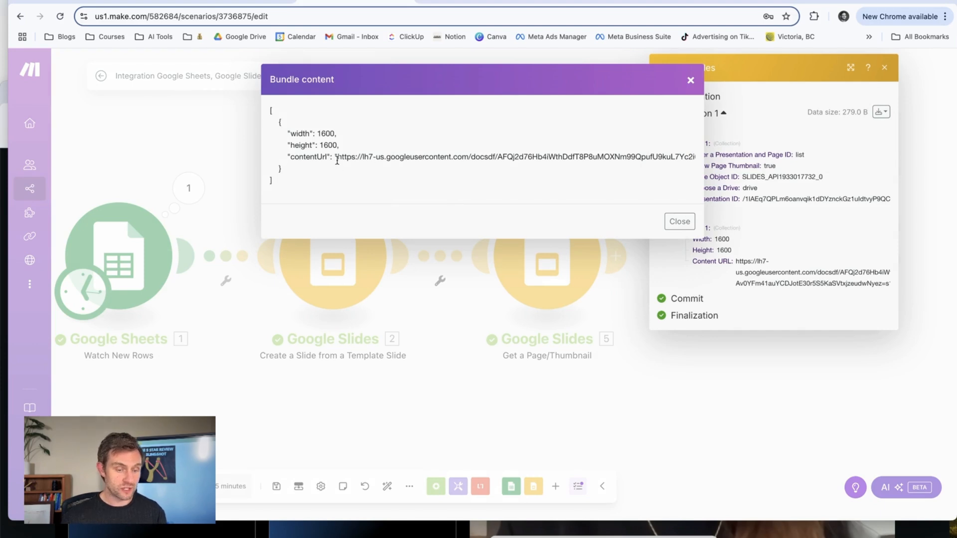
drag(339, 159, 692, 155)
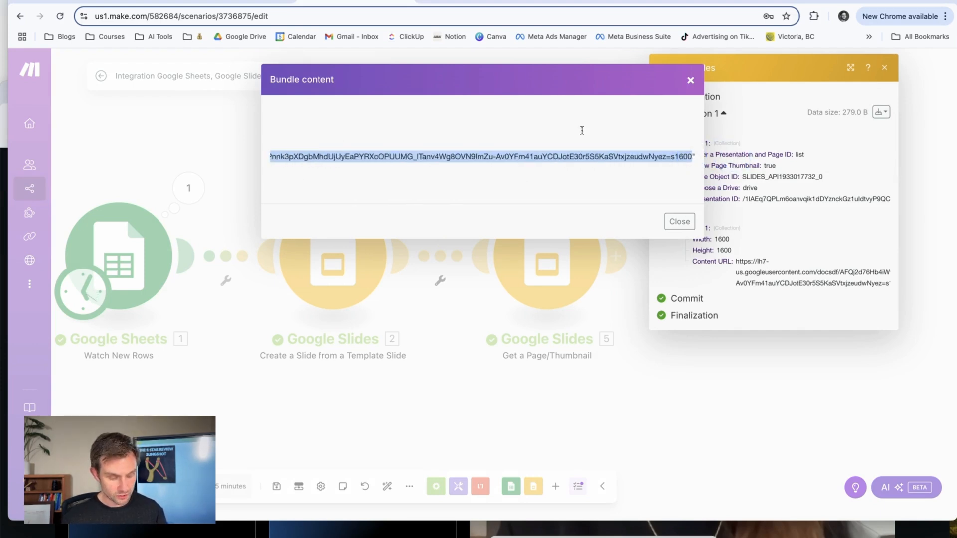
Preview the thumbnail image at the contentUrl in a new browser tab, then close the tab and the bundle content.
key(super+t)
key(super+v)
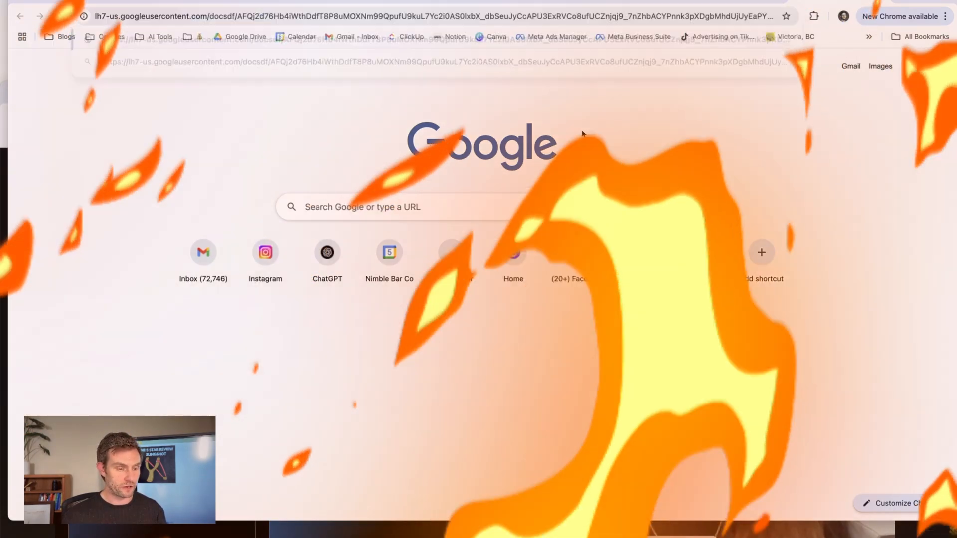
key(Return)
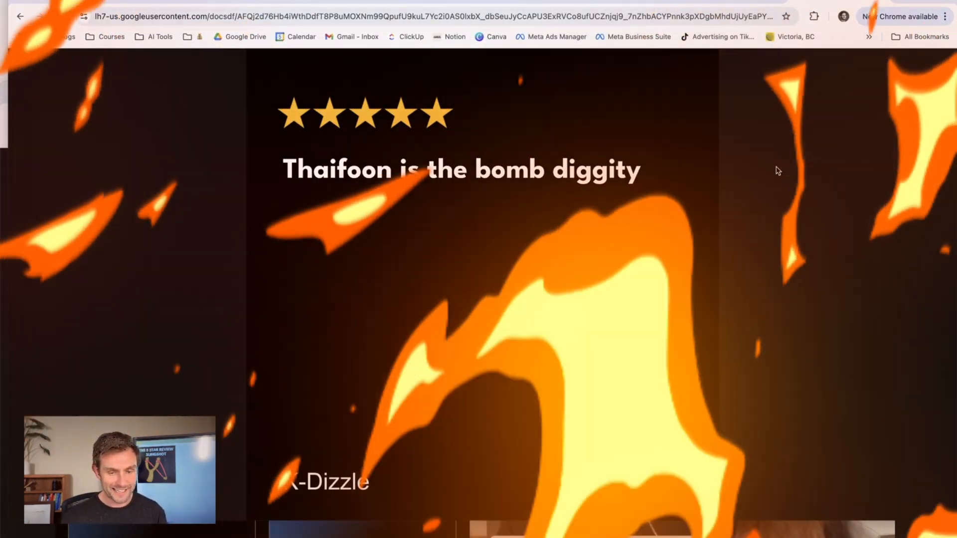
key(super+w)
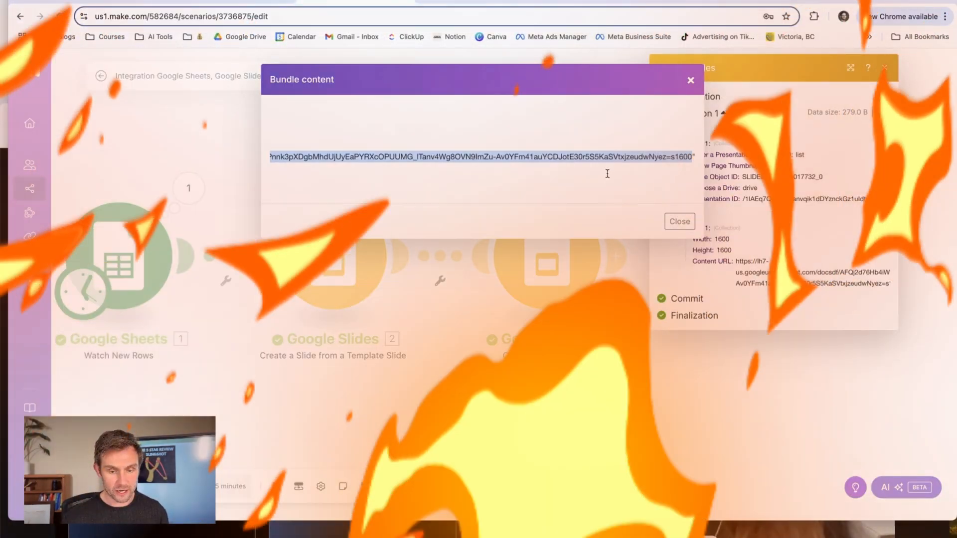
click(691, 80)
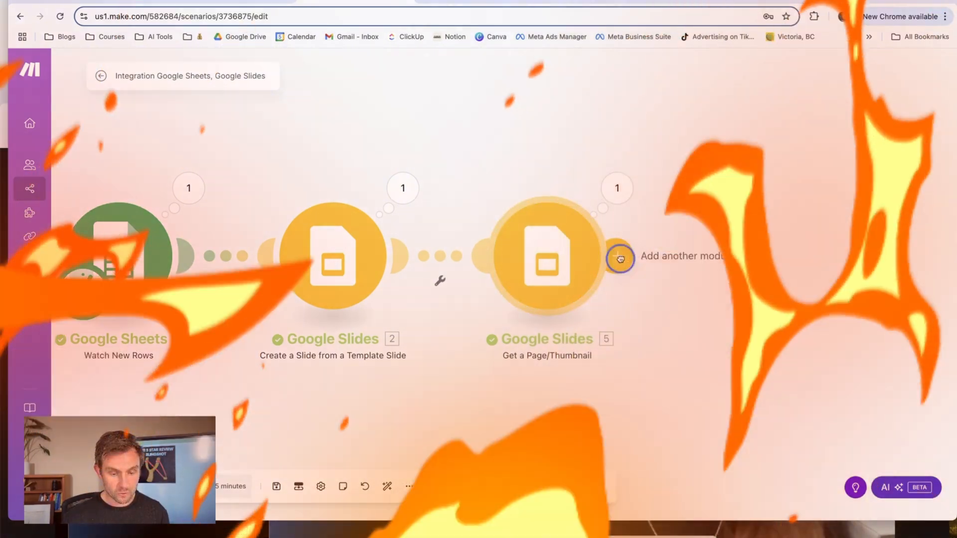
Add an HTTP Get a file module after the thumbnail module, map its URL to the thumbnail's Content URL, and save.
click(619, 256)
text(http)
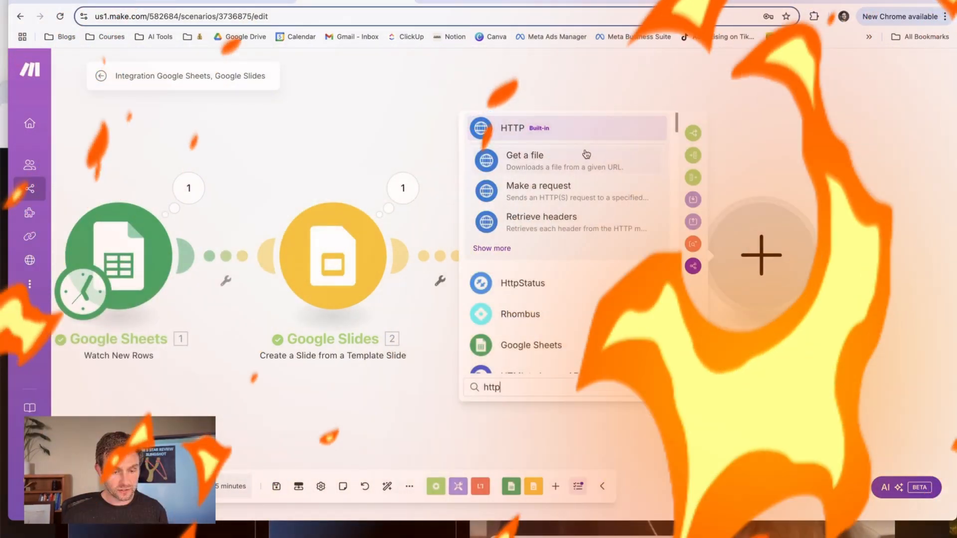
click(529, 127)
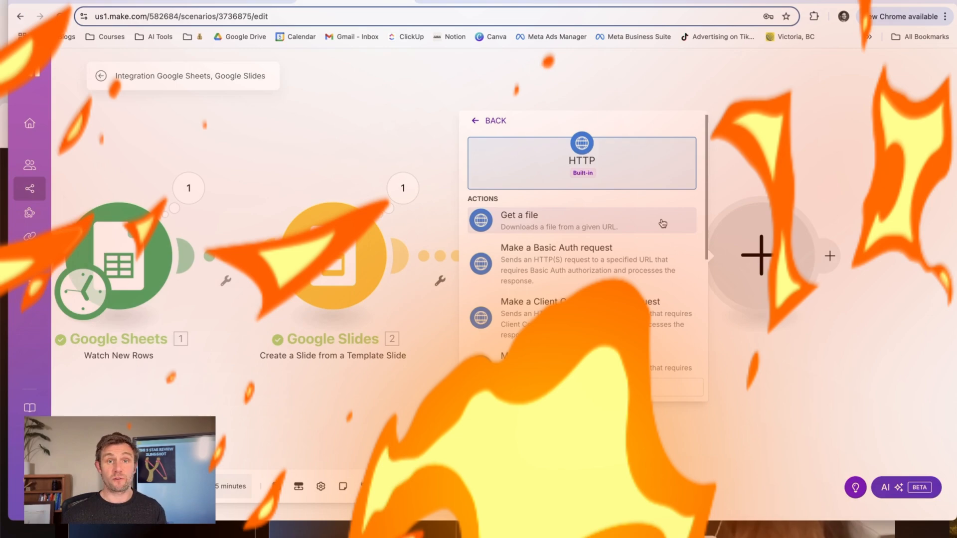
click(663, 224)
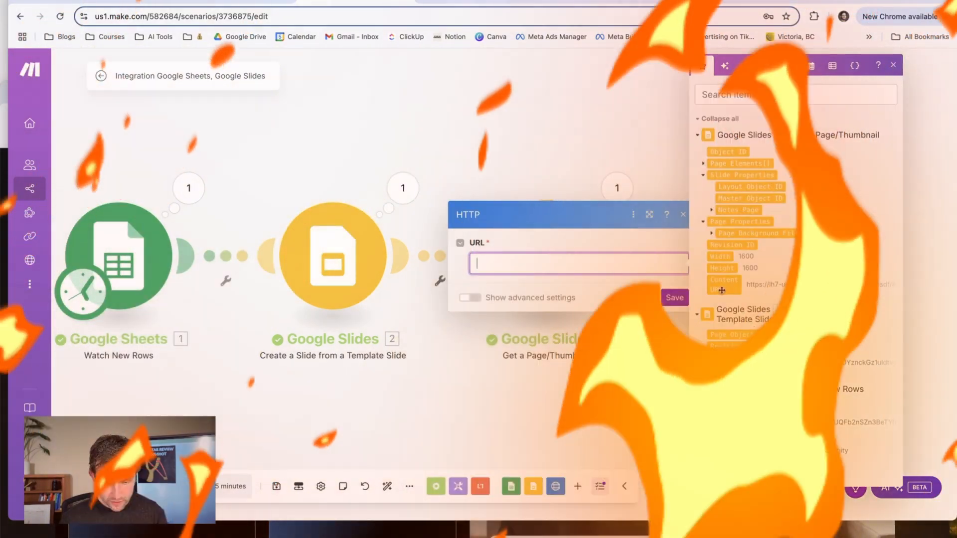
click(723, 288)
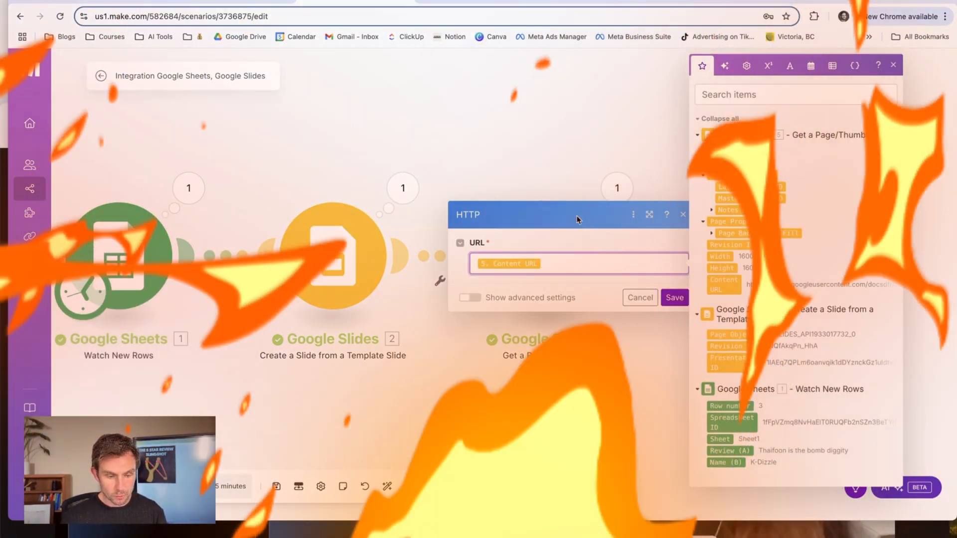
click(675, 297)
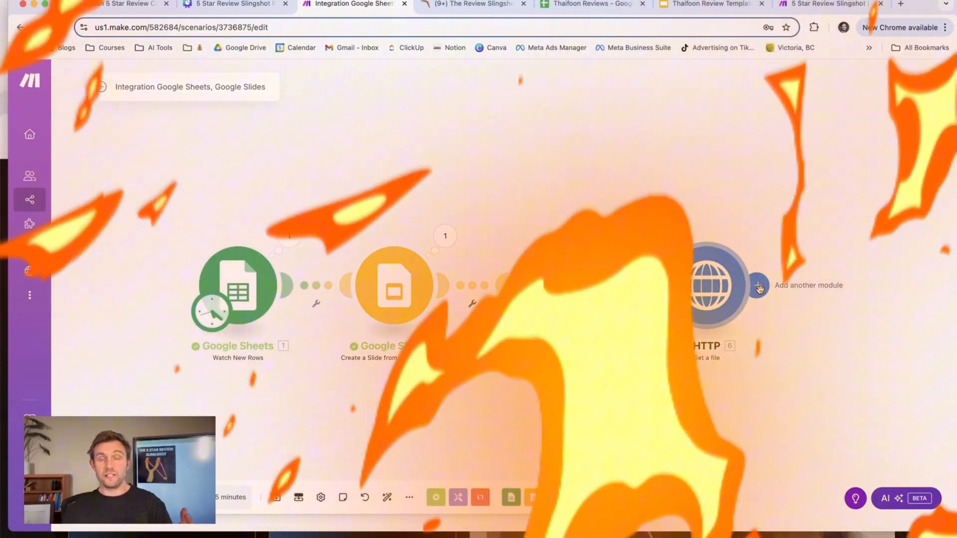
Add a Google Drive module with the Upload a File action after the HTTP module.
click(756, 285)
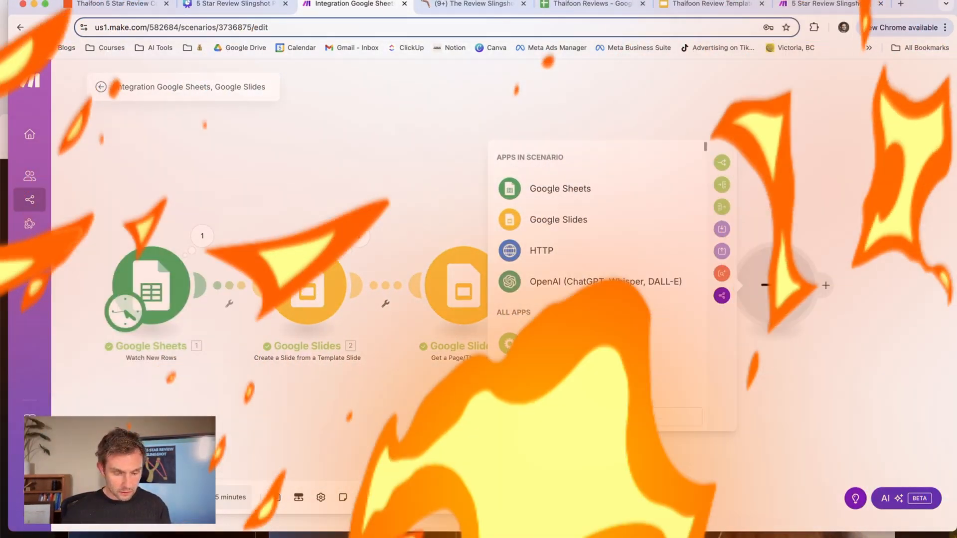
click(561, 188)
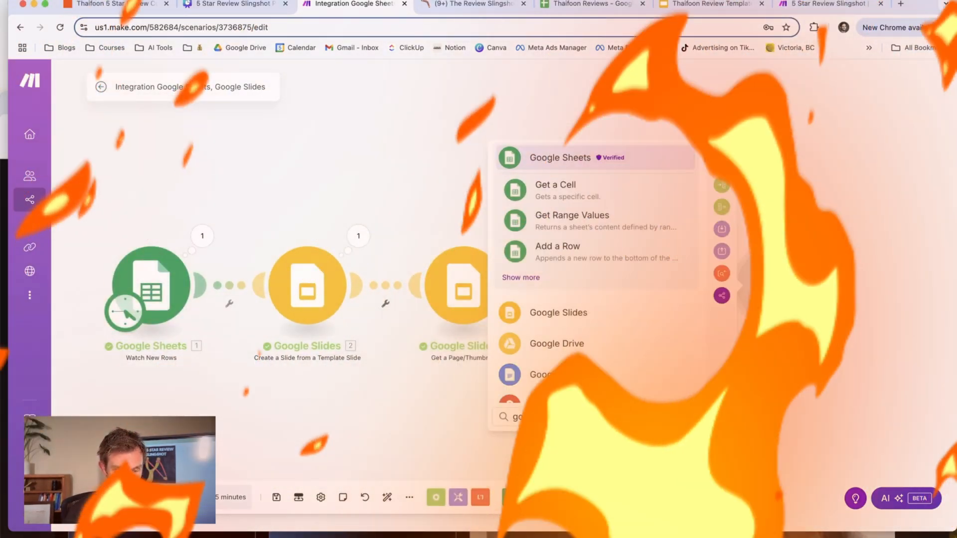
text(drive)
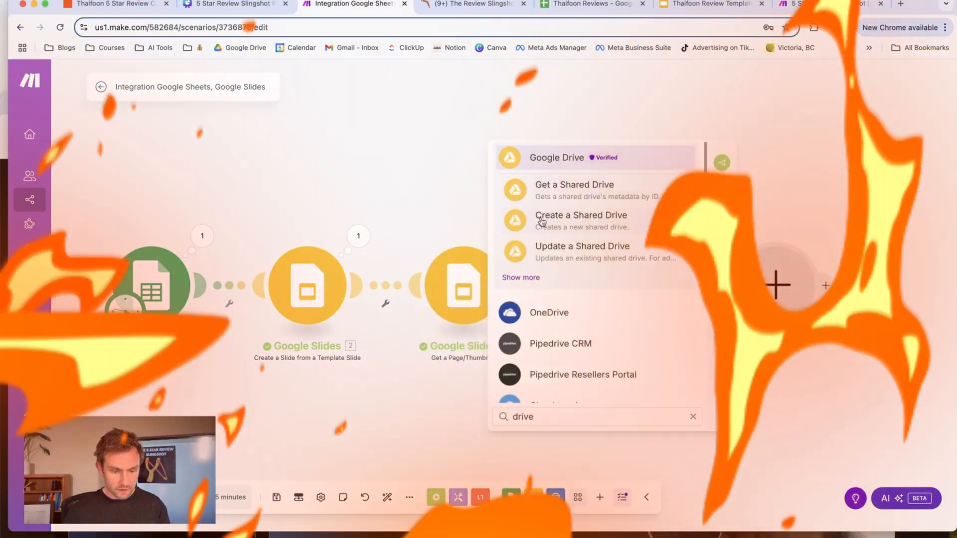
click(524, 278)
click(593, 365)
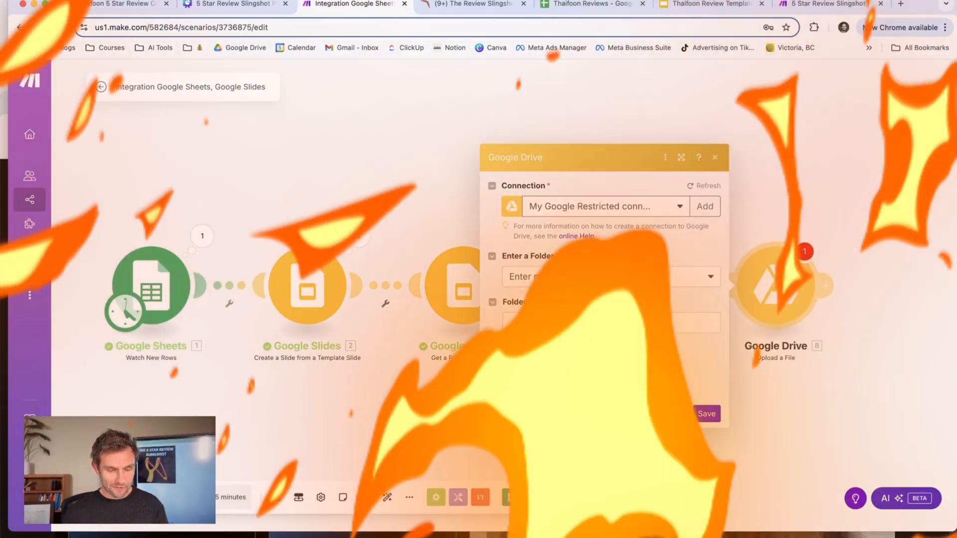
Set the upload module's folder ID to Select from the list and choose Thaifoon Review Images in My Drive.
click(600, 283)
click(598, 293)
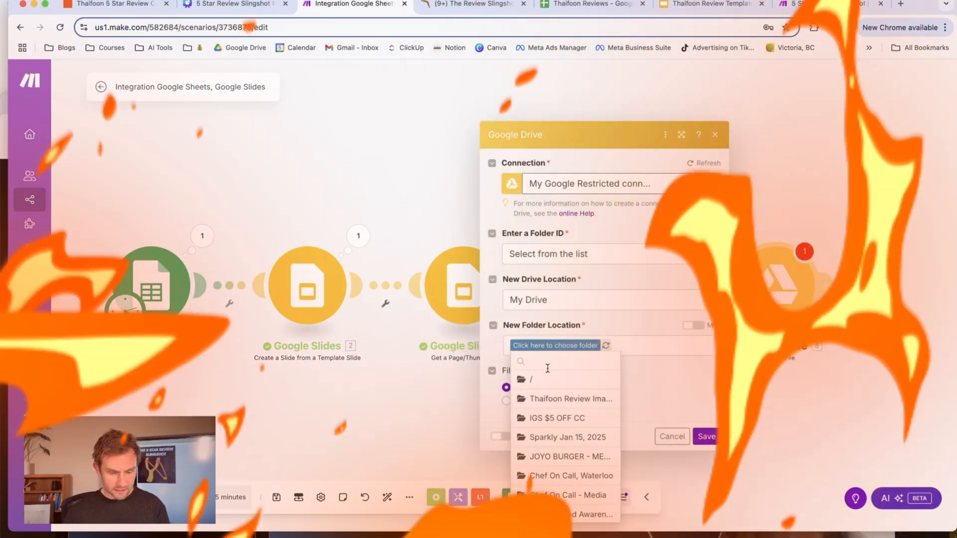
click(565, 400)
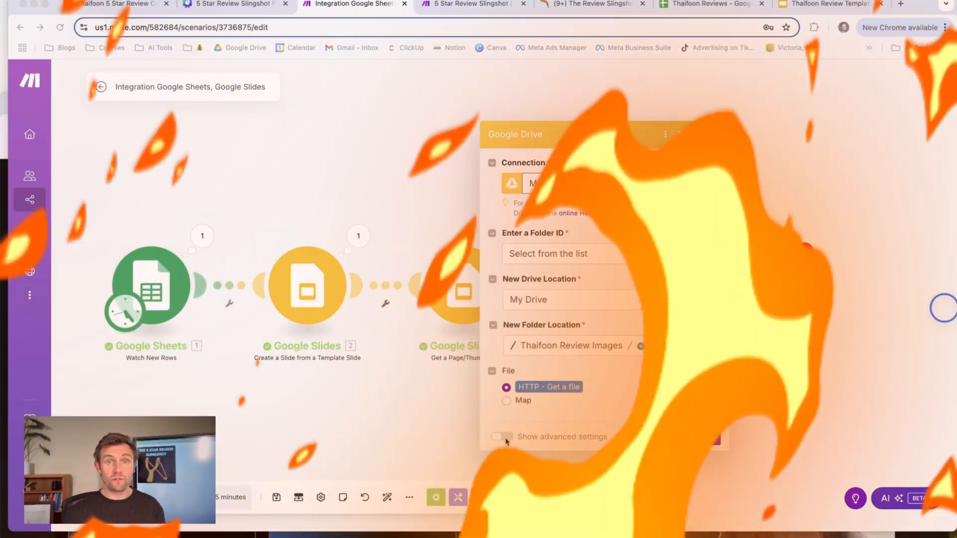
Show the upload module's advanced settings, set New File Name to the mapped Name (B) followed by "-Review.png", and save.
click(534, 336)
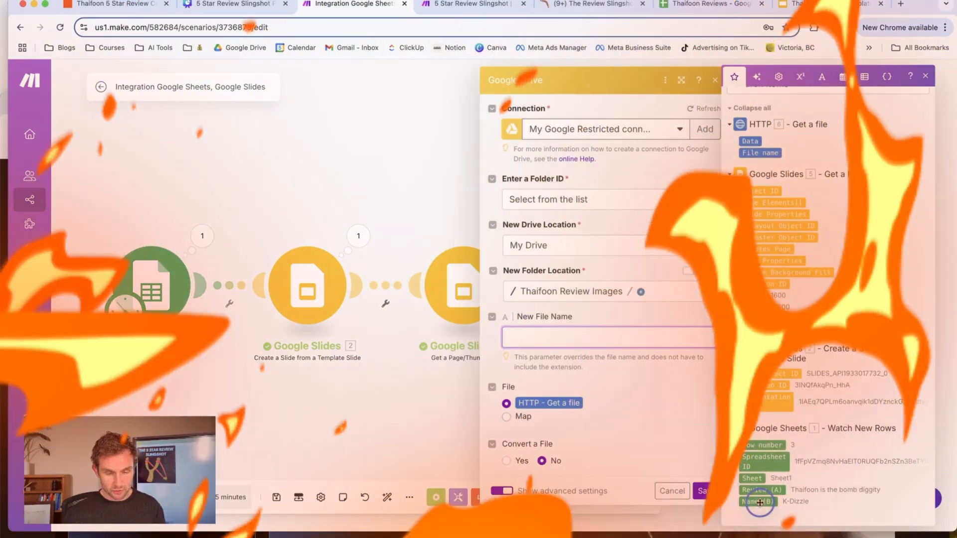
click(760, 502)
text(-Review)
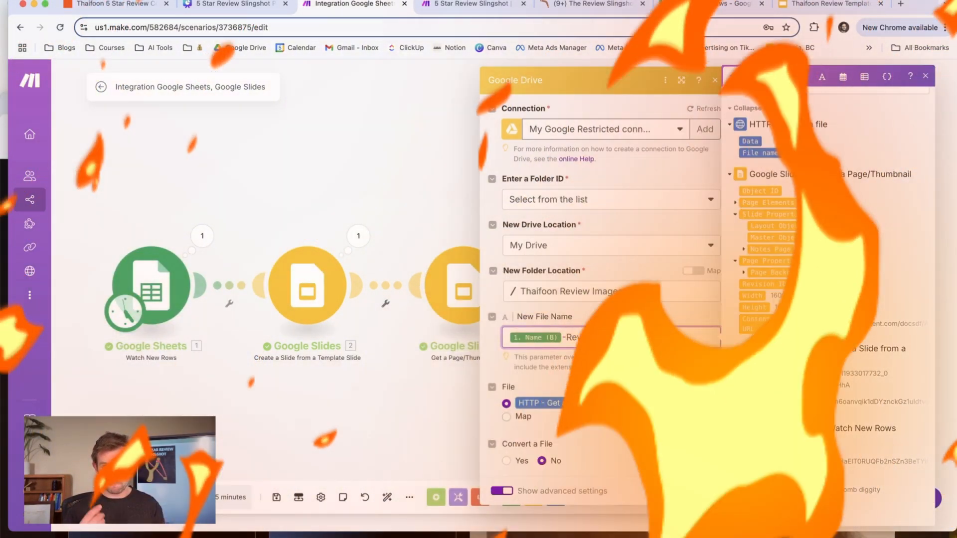
text(.png)
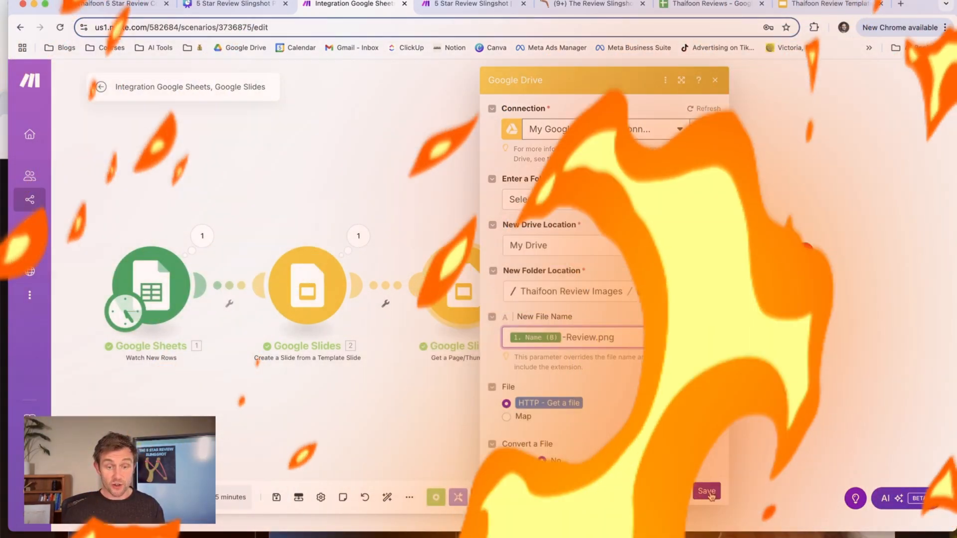
click(709, 493)
View the Thaifoon Review Images folder in Google Drive, then return to the Make scenario.
drag(799, 399, 662, 414)
drag(378, 414, 488, 409)
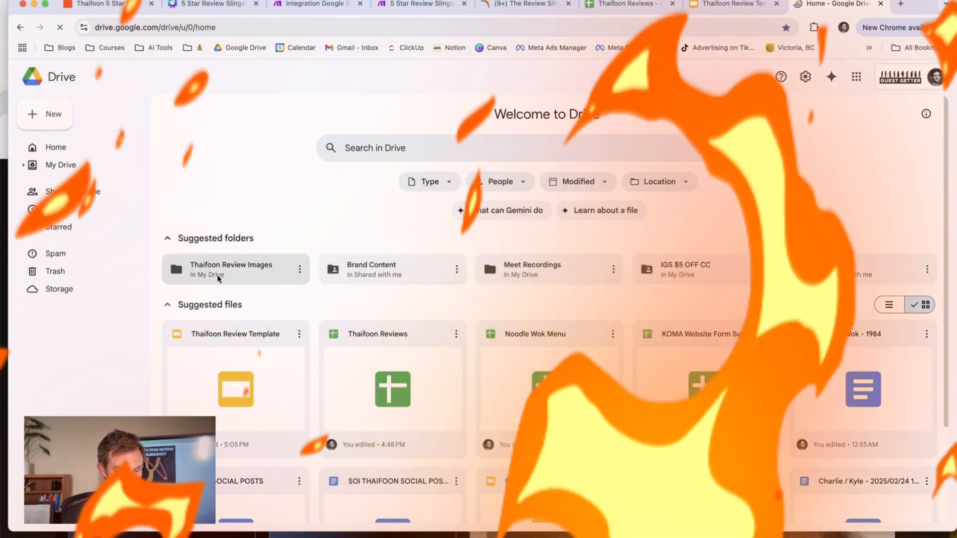
double_click(218, 277)
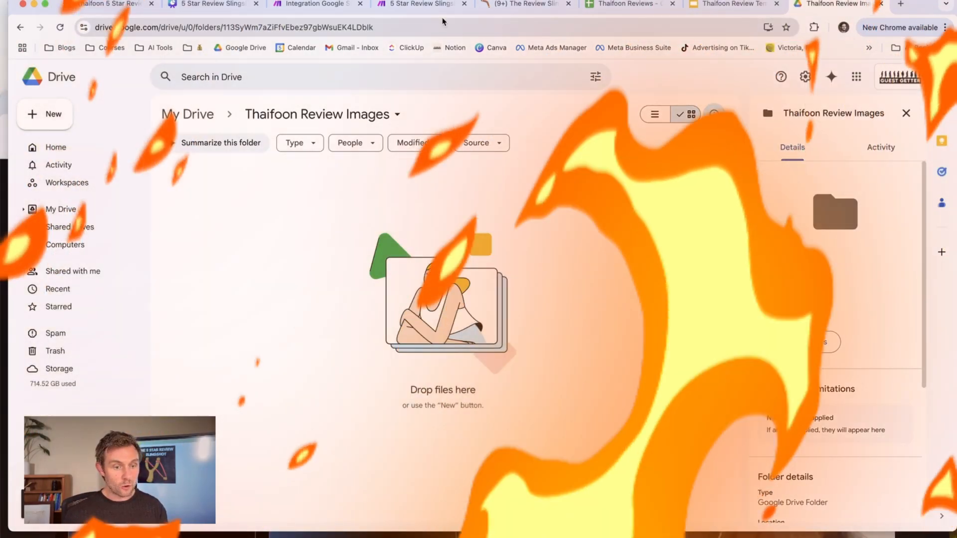
click(315, 10)
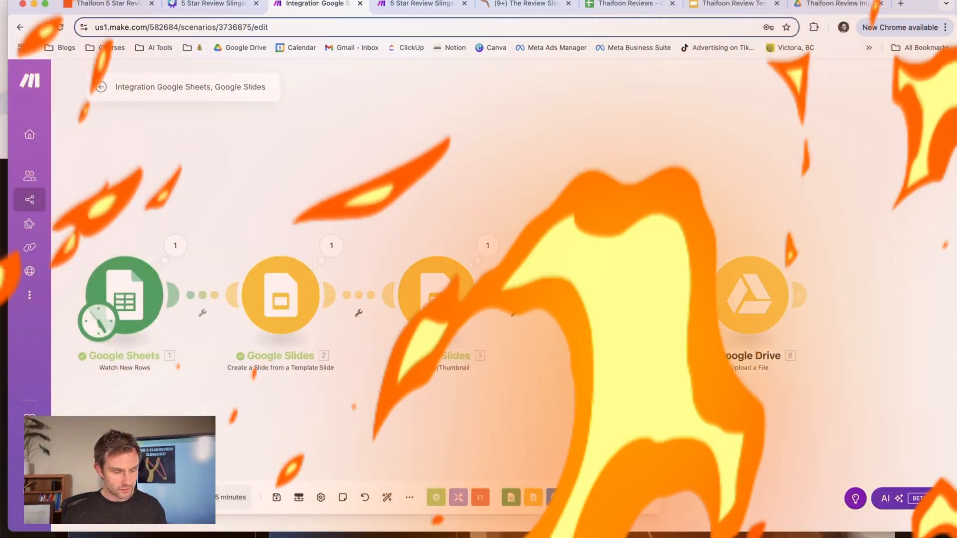
Add a test row to the Thaifoon Reviews sheet with the review "Thaifoon is the beeesssssstt!!!" and the reviewer's nickname.
click(600, 5)
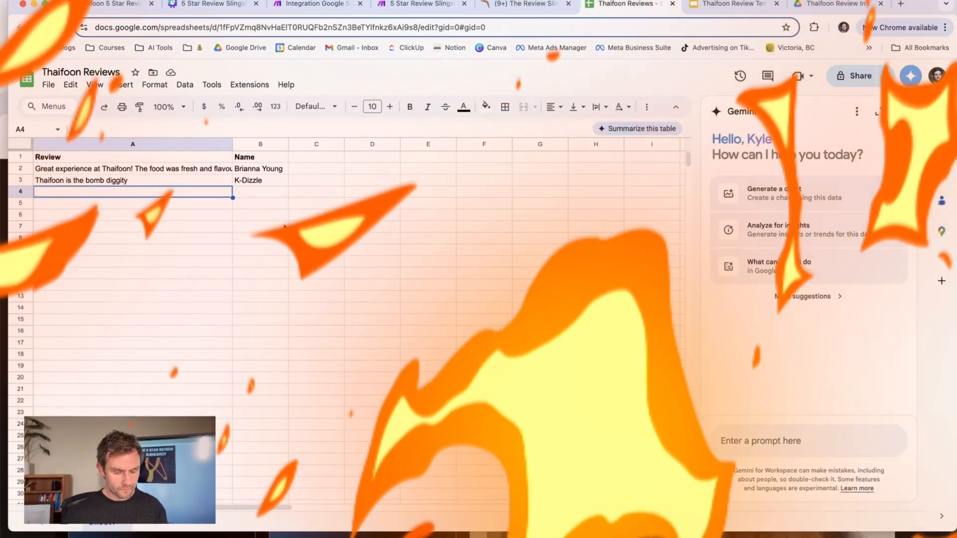
text(Thaifoon is the )
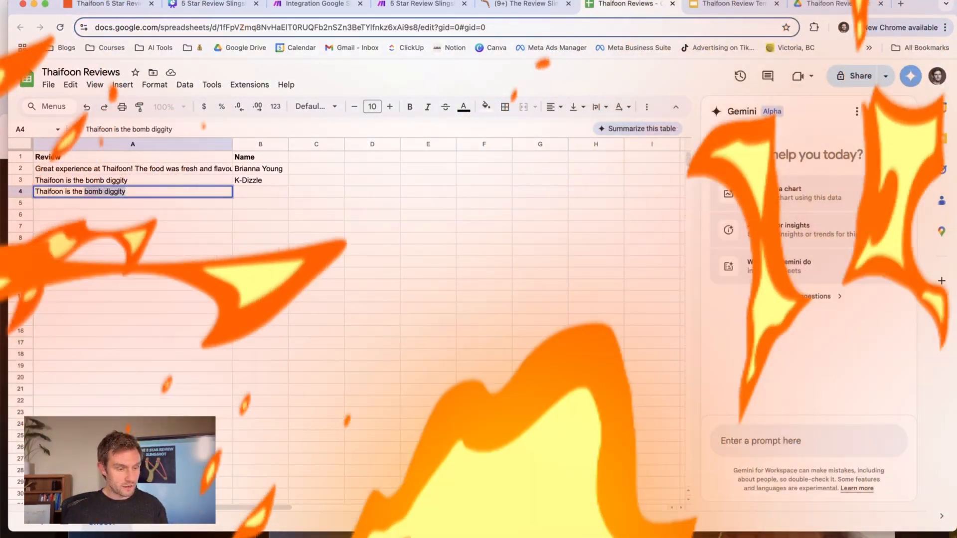
text(beeesssssstt)
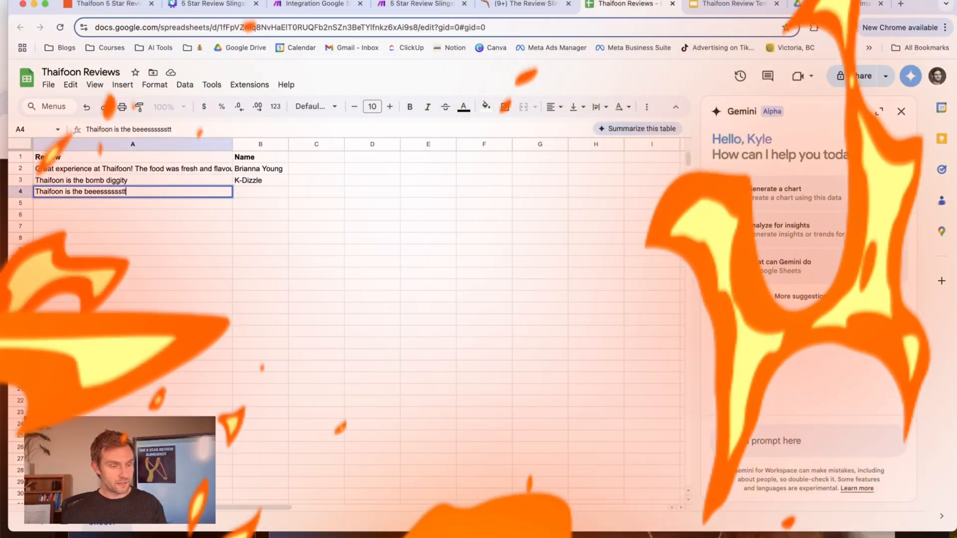
text(!!!)
key(Tab)
text(K-Do)
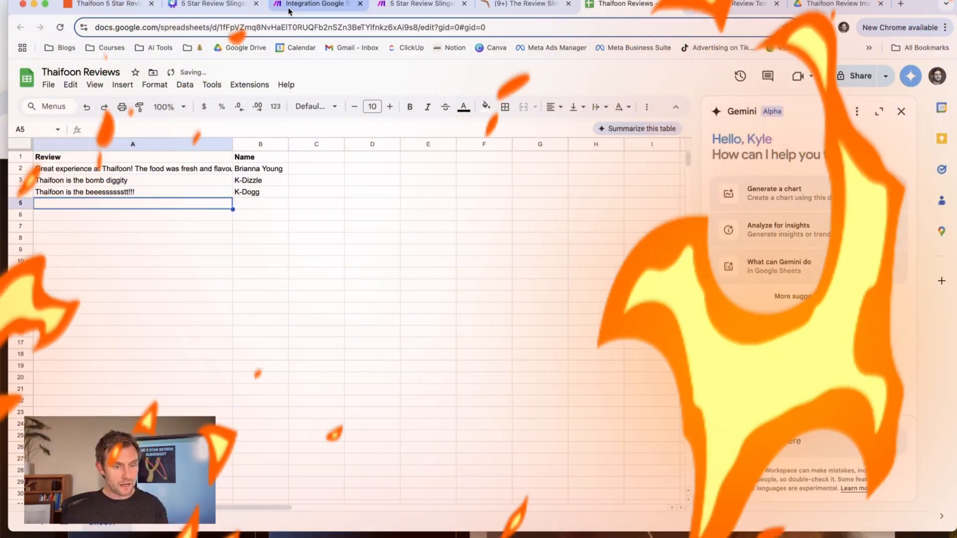
Run the scenario in Make and preview the new review image in the Thaifoon Review Images folder in Google Drive.
click(288, 10)
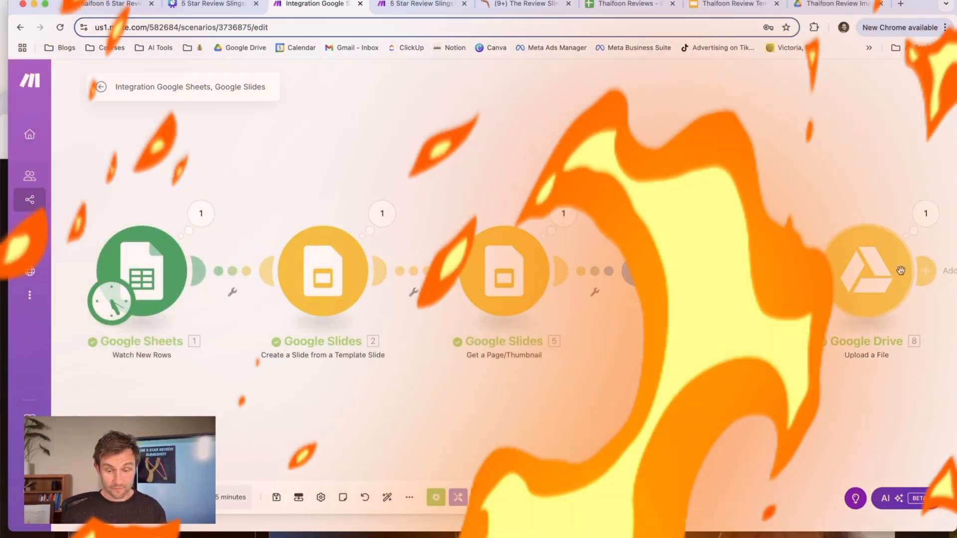
drag(853, 416, 689, 414)
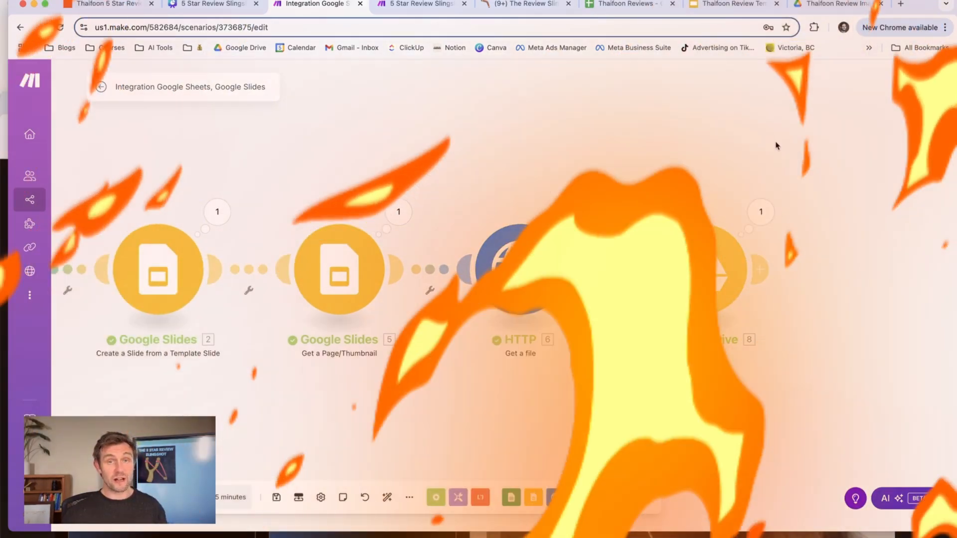
click(858, 3)
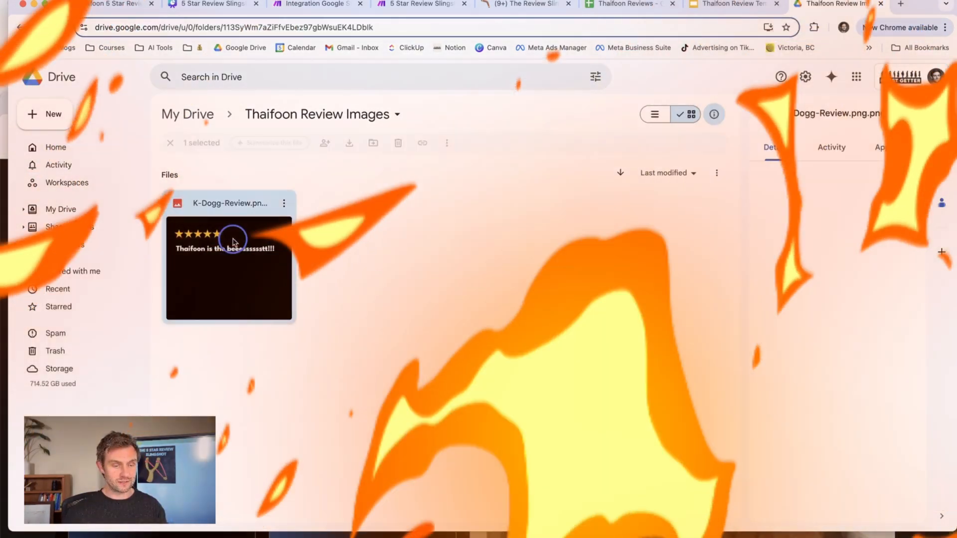
double_click(233, 243)
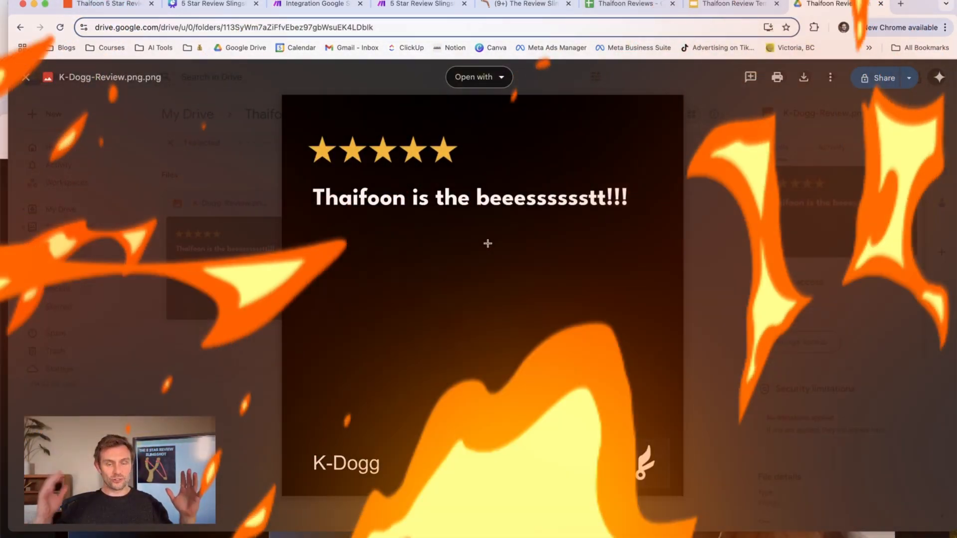
key(Escape)
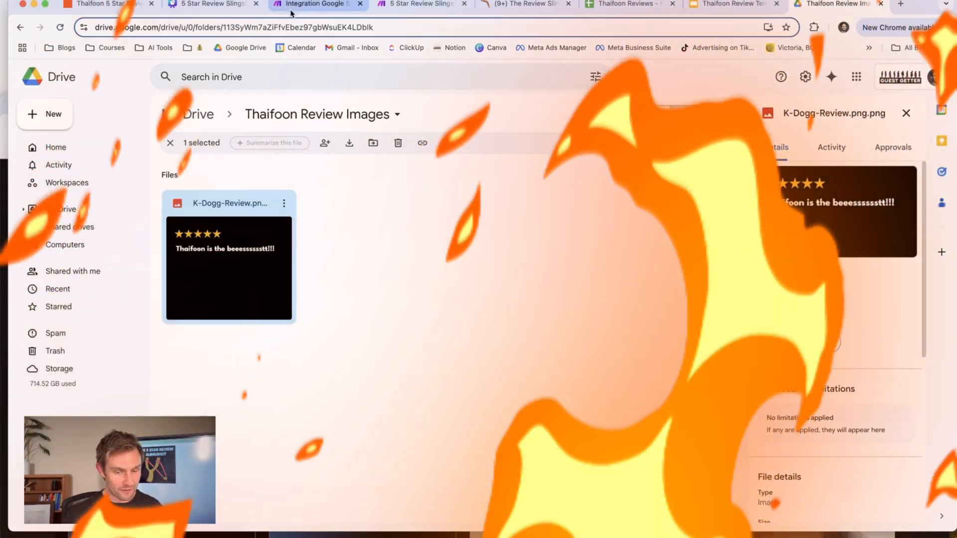
Return to the Make scenario and add a Google Drive module with the Get a Share Link action after the upload module.
click(292, 4)
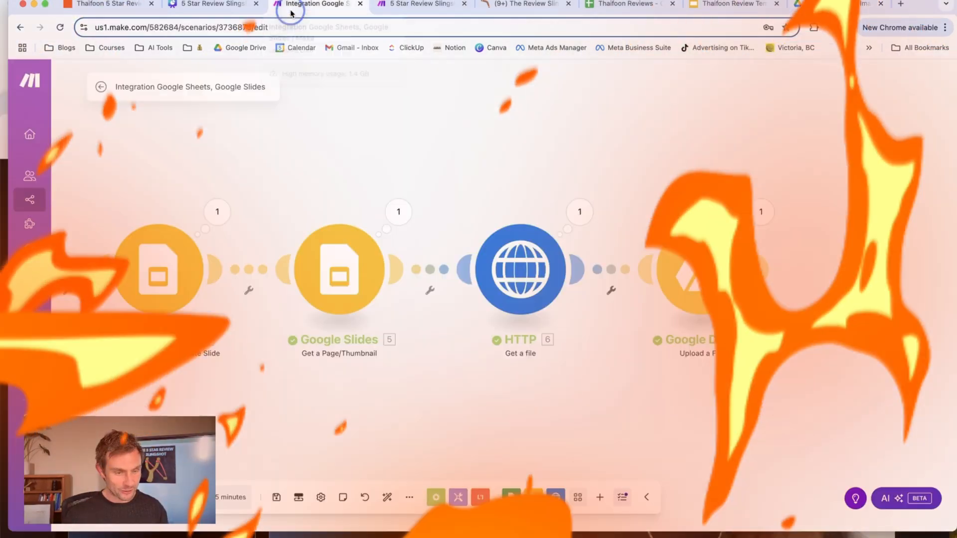
click(764, 271)
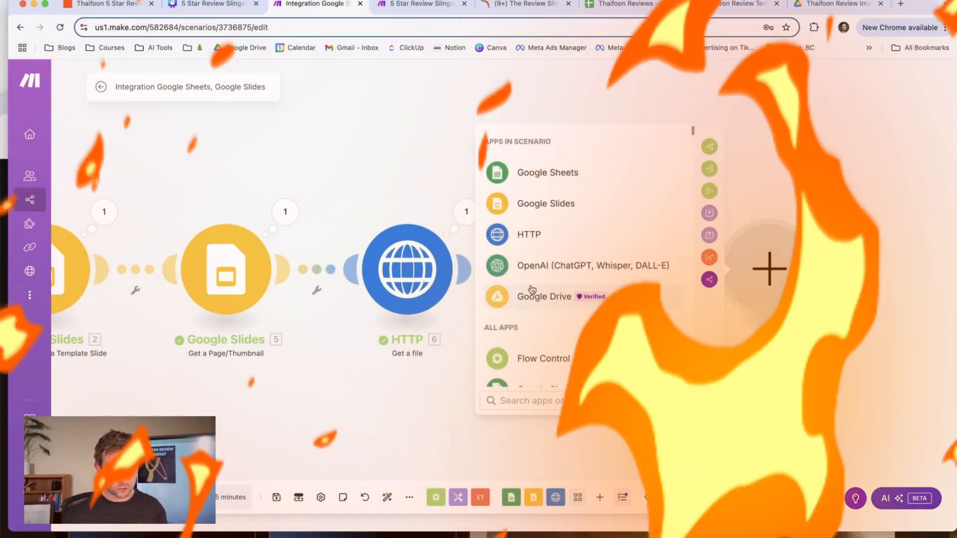
scroll(548, 279, down, 10)
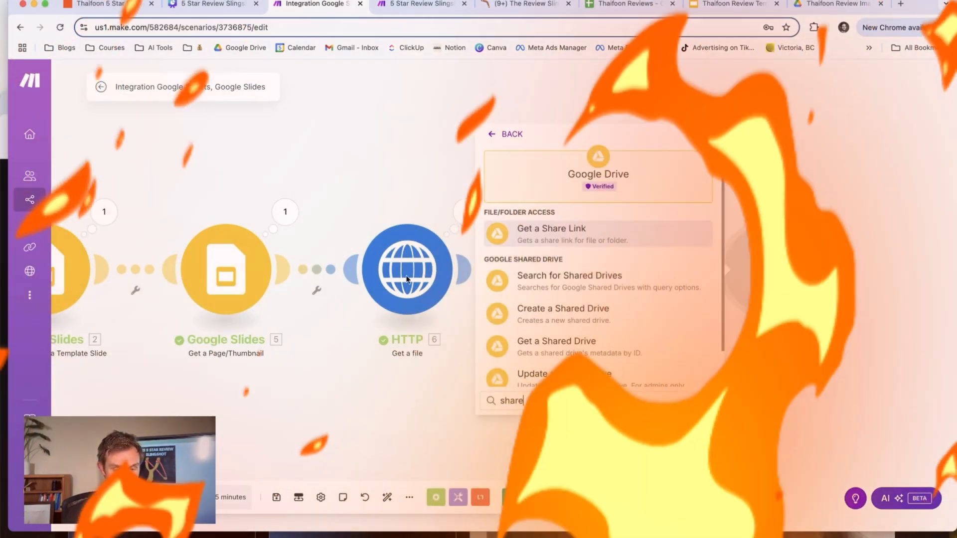
click(554, 243)
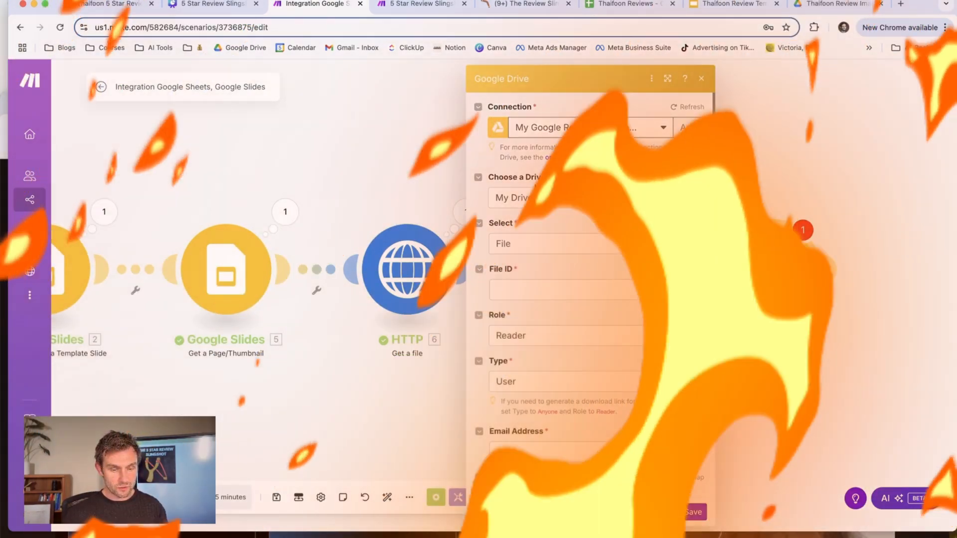
Set the share link module to select a File and map its File ID from the Upload a File module.
click(564, 244)
click(566, 261)
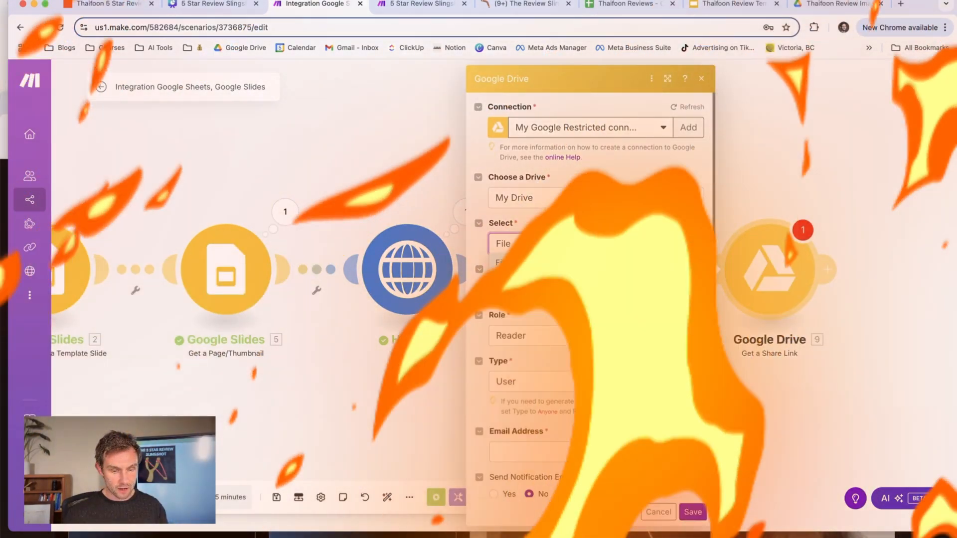
click(527, 291)
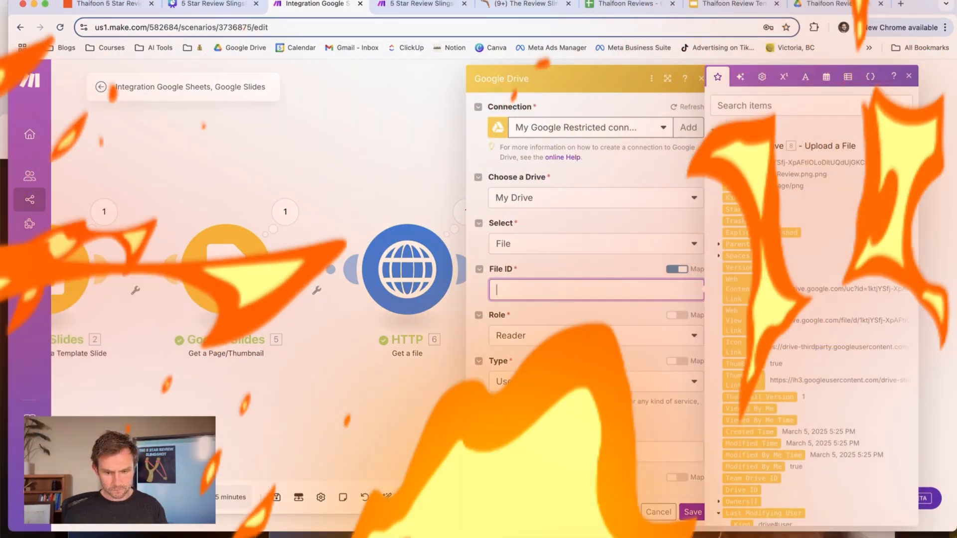
click(758, 106)
text(fiklefile)
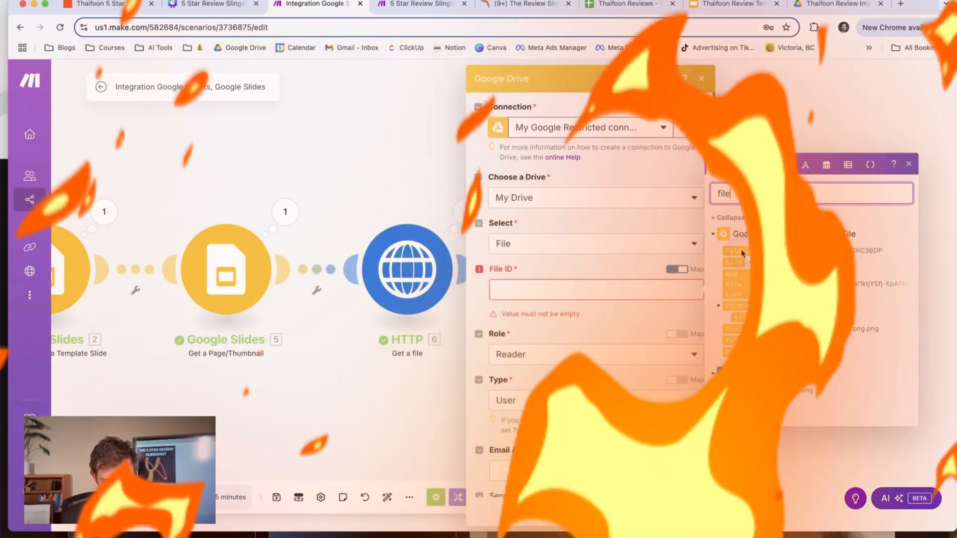
click(750, 253)
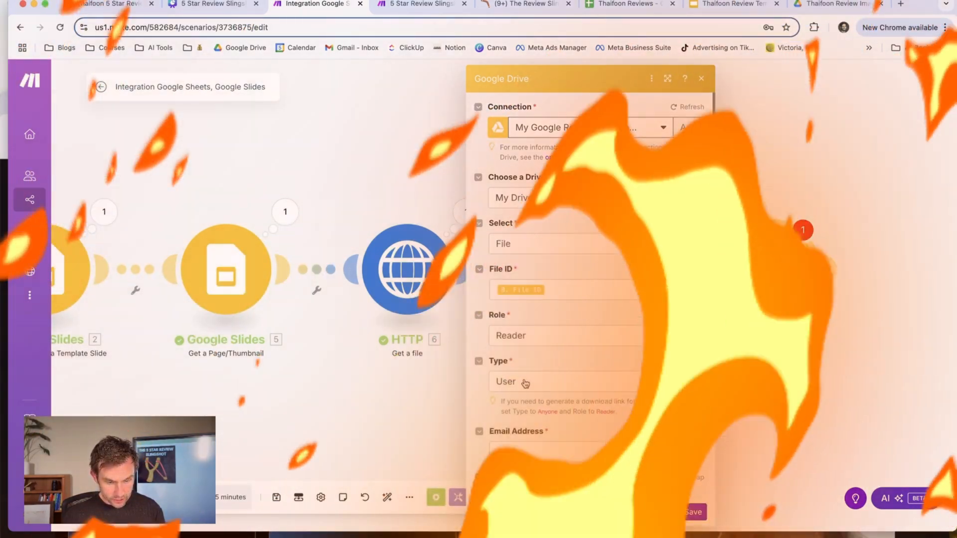
Set the share link module's Type to Anyone and save the module.
click(526, 382)
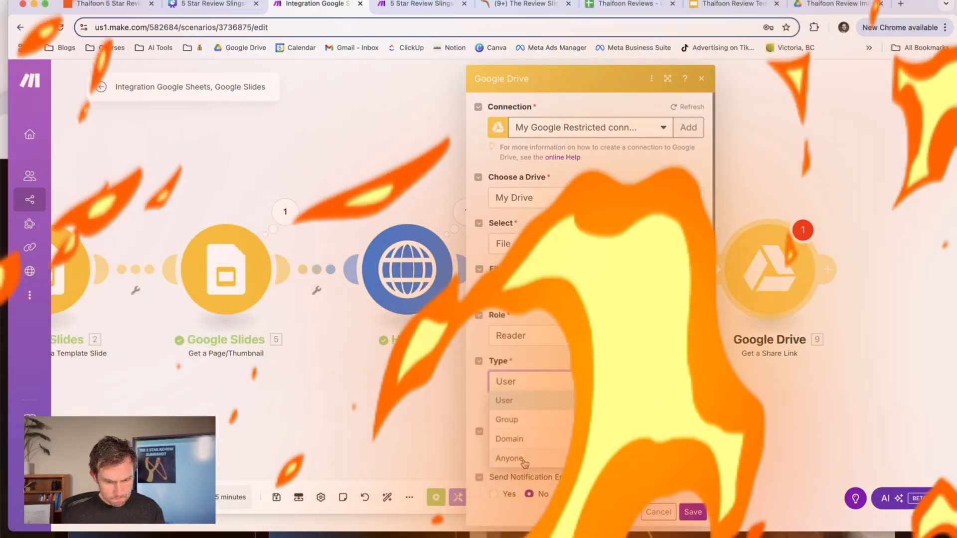
click(529, 458)
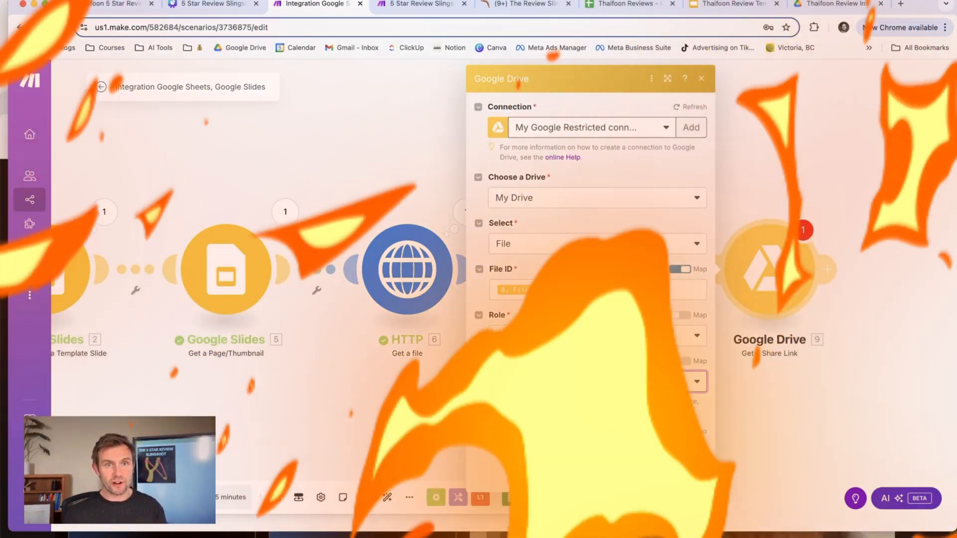
click(693, 474)
Add an OpenAI Create a Chat Completion module after the share link module and start a new connection named "My OpenAI connection - For Video".
drag(826, 418, 699, 416)
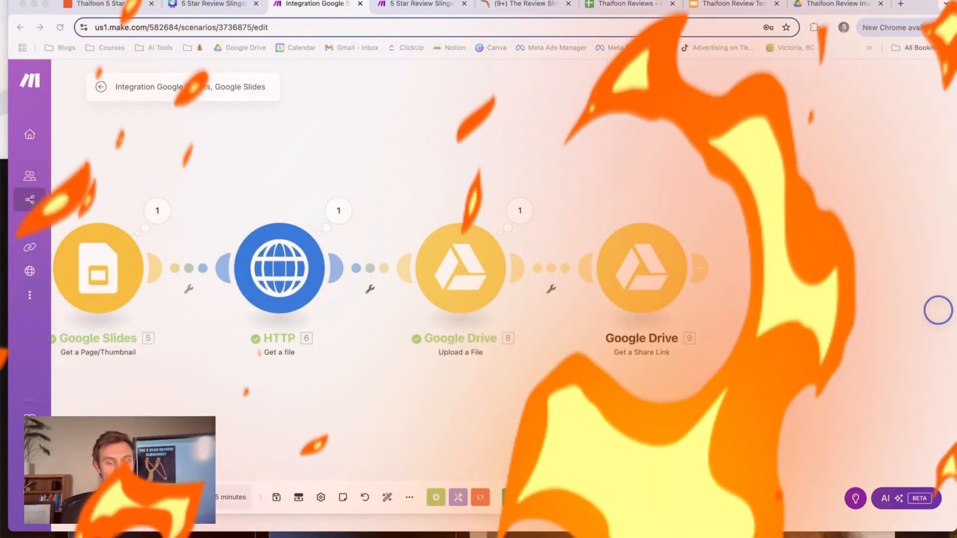
click(697, 270)
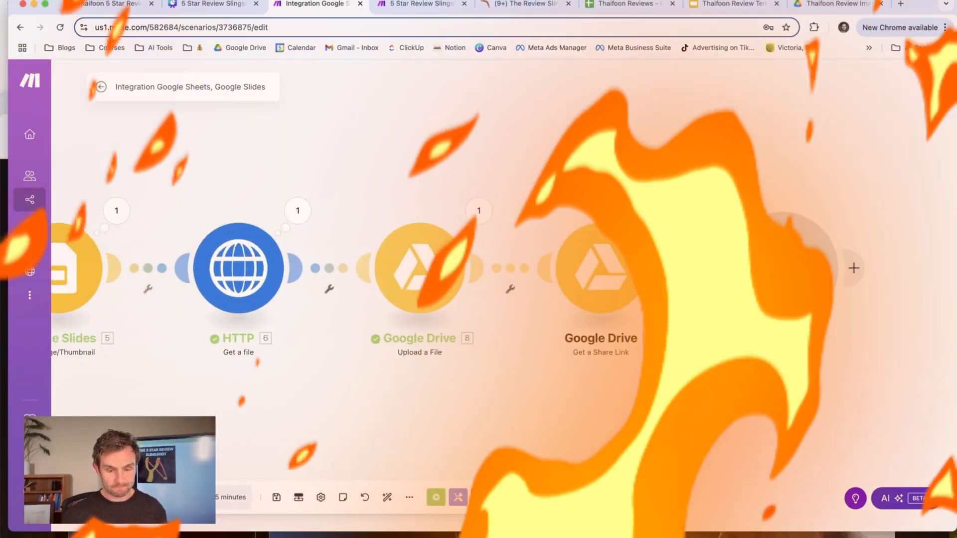
text(open)
click(531, 131)
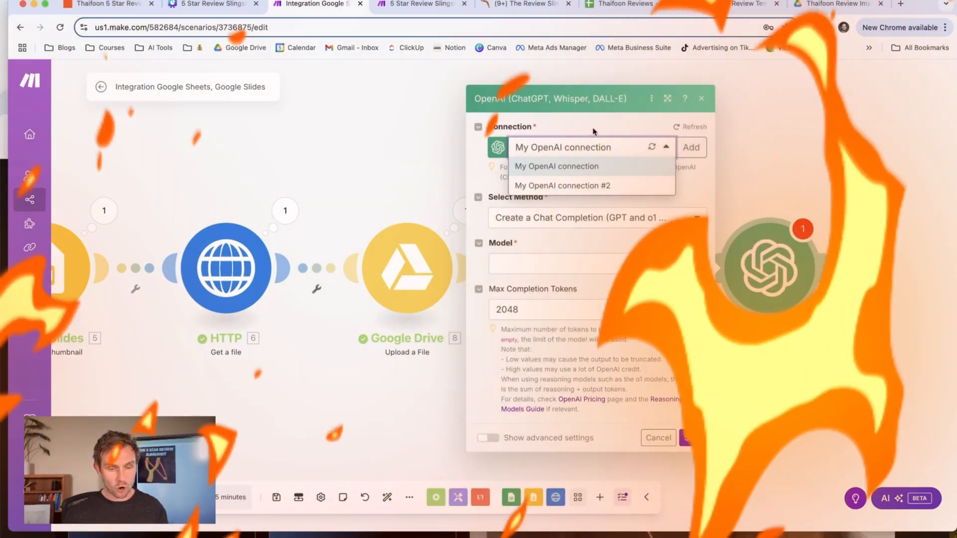
click(593, 129)
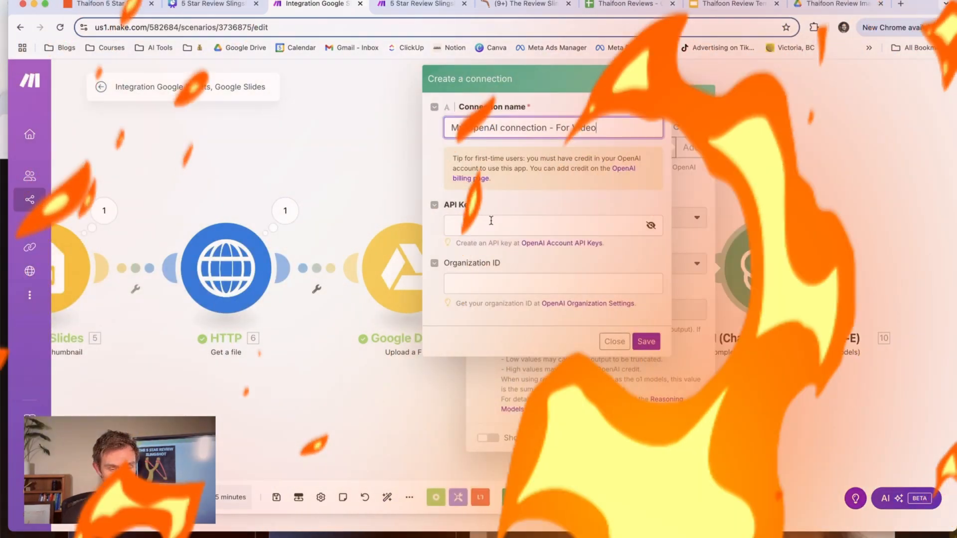
Search the web for "openai api key" and open the API keys page of the OpenAI platform.
click(553, 243)
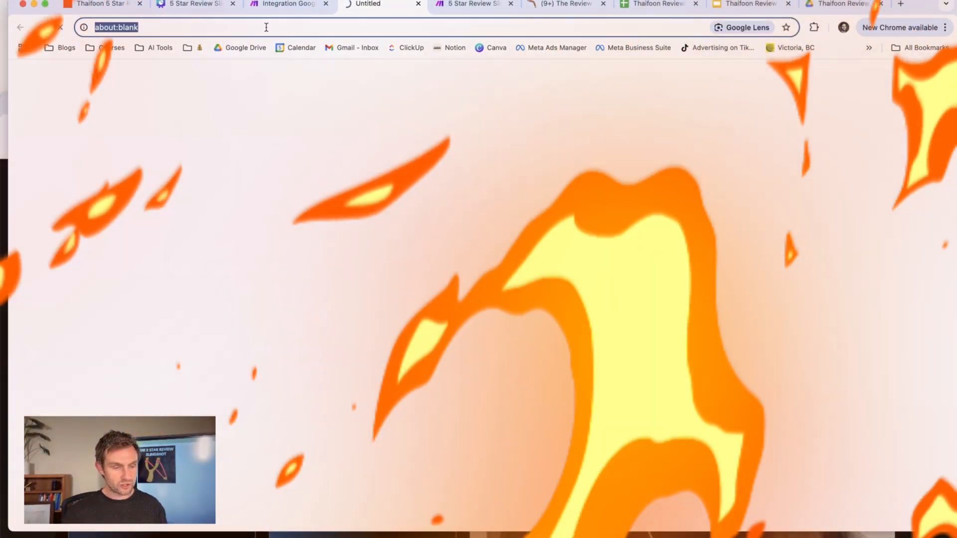
text(open)
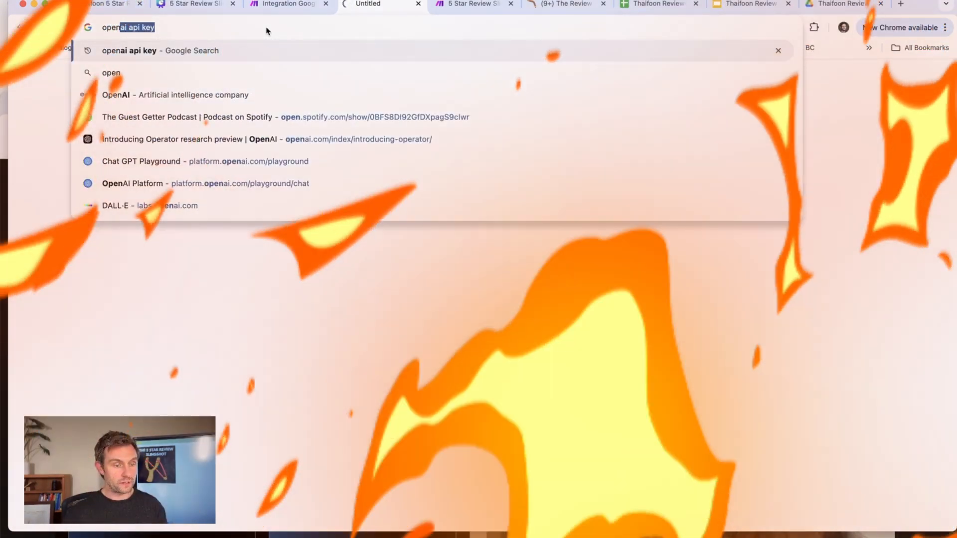
text(ai api key)
key(Return)
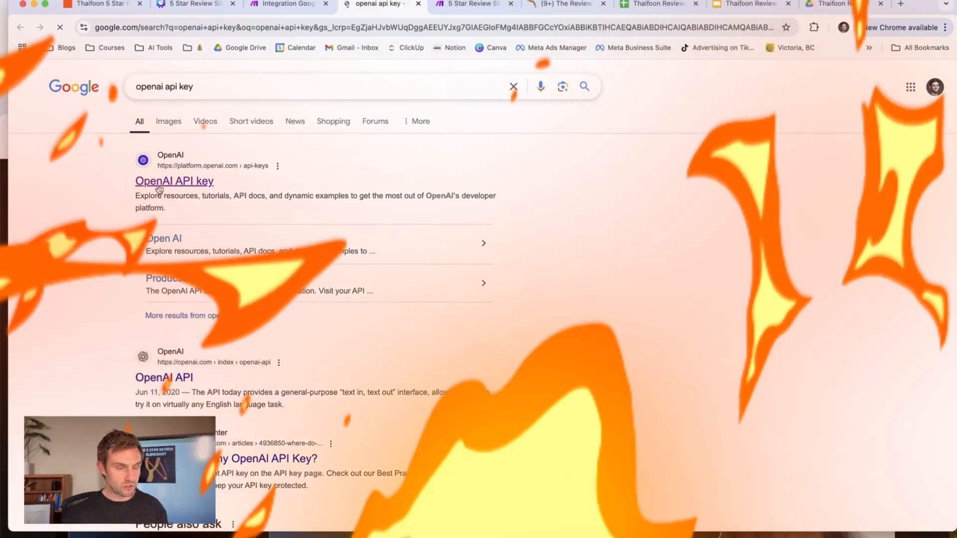
click(158, 188)
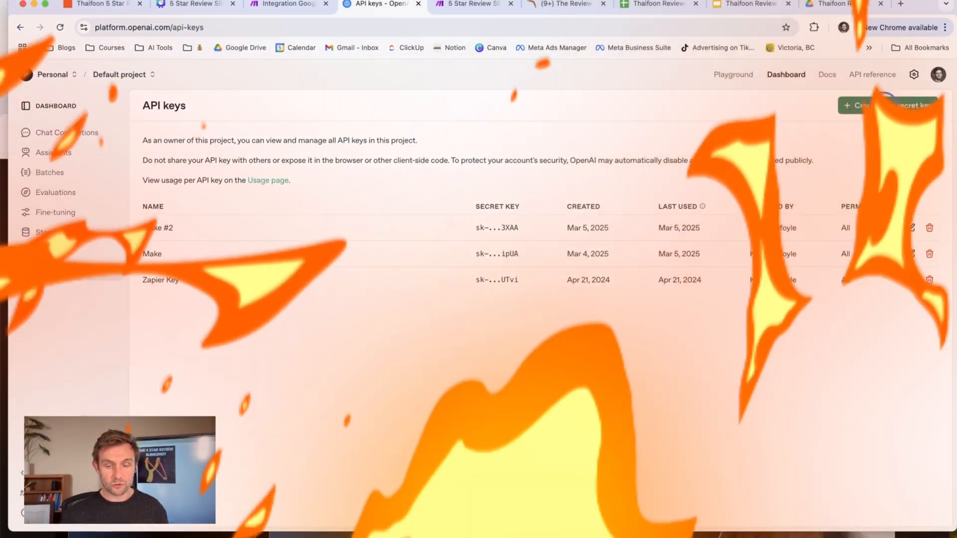
Create a new OpenAI secret key named "This is for Make -- For Video" and copy the key.
click(888, 105)
text(T)
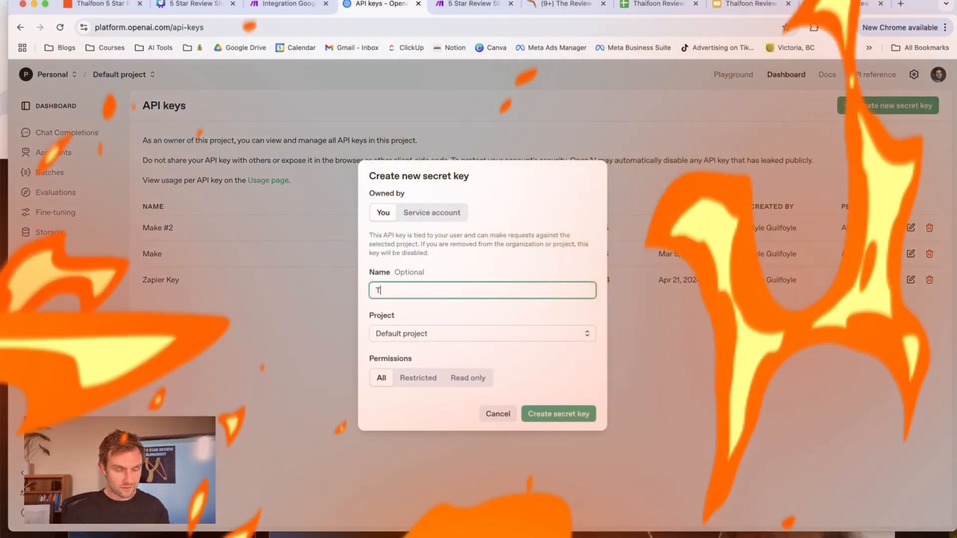
text(his is for Make )
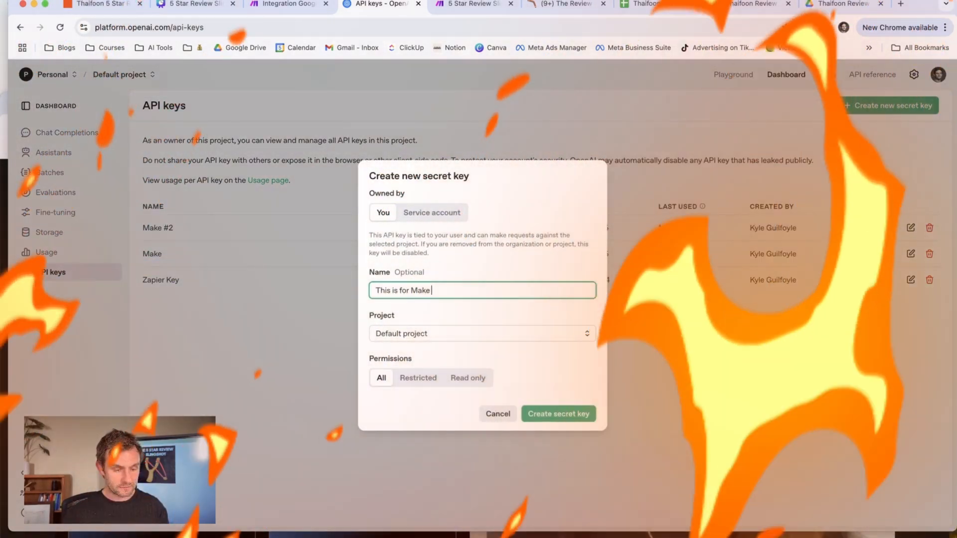
text(-- Extend)
key(Tab)
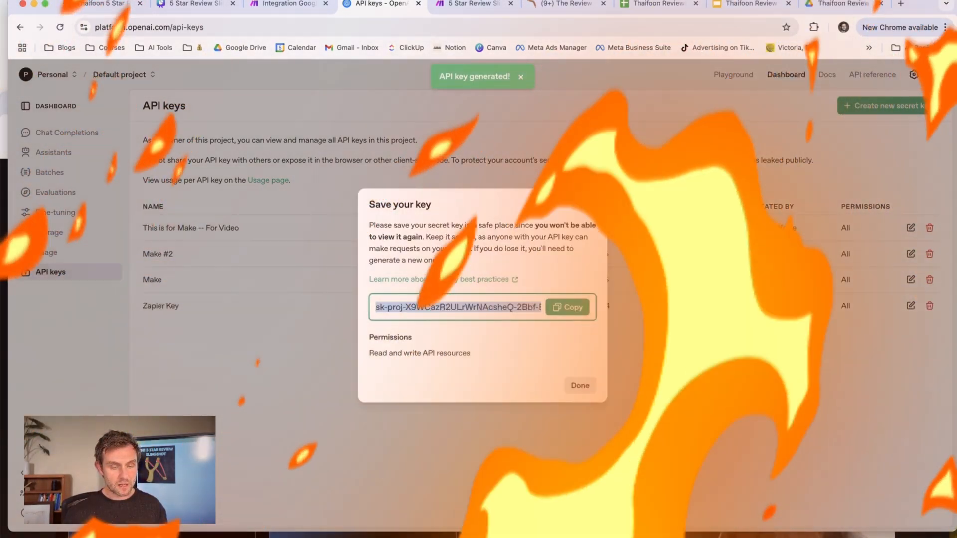
click(573, 308)
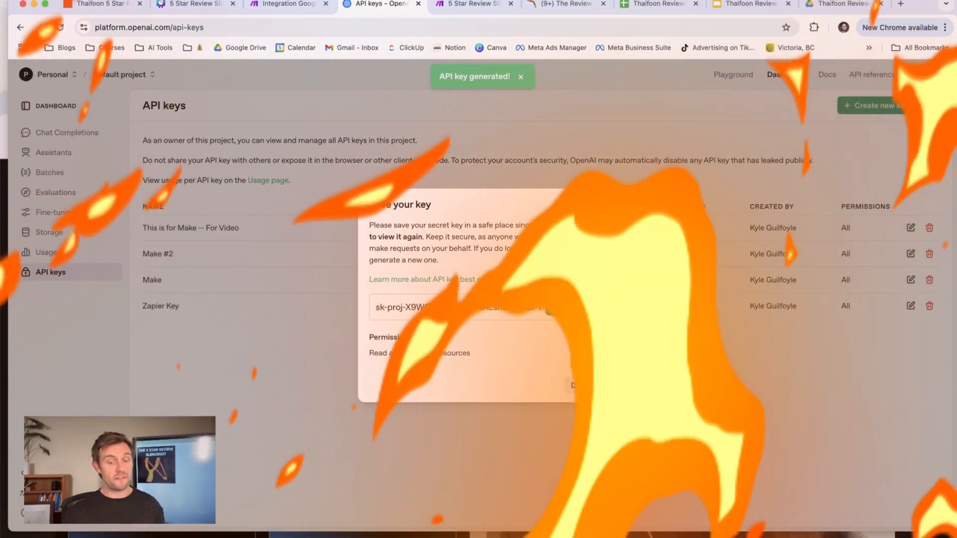
Return to the Make scenario, paste the OpenAI API key into the new connection, and save the connection.
click(281, 4)
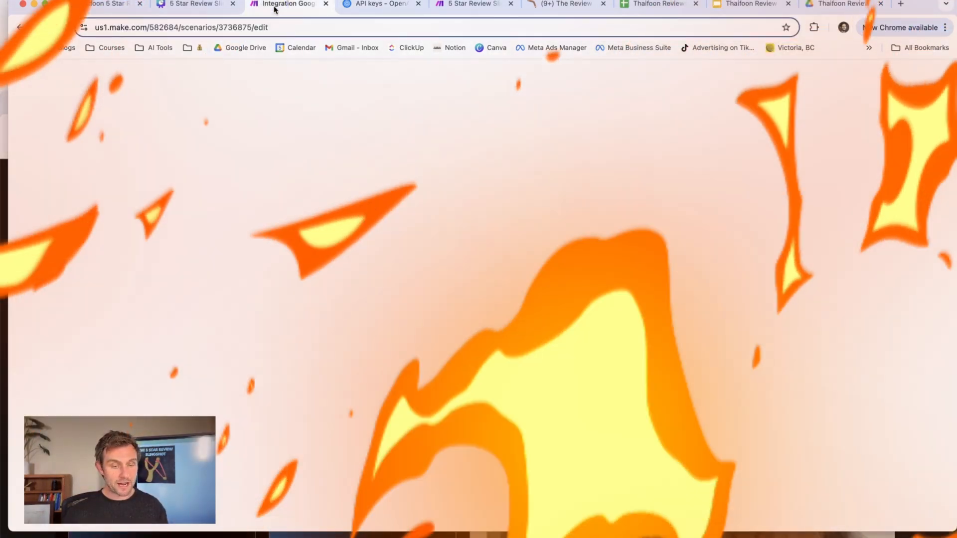
click(483, 225)
key(super+v)
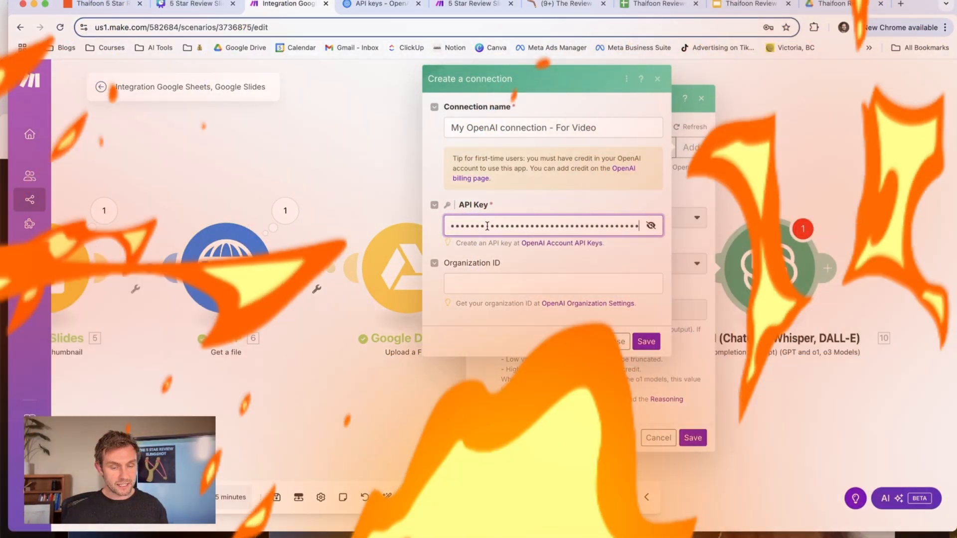
click(647, 342)
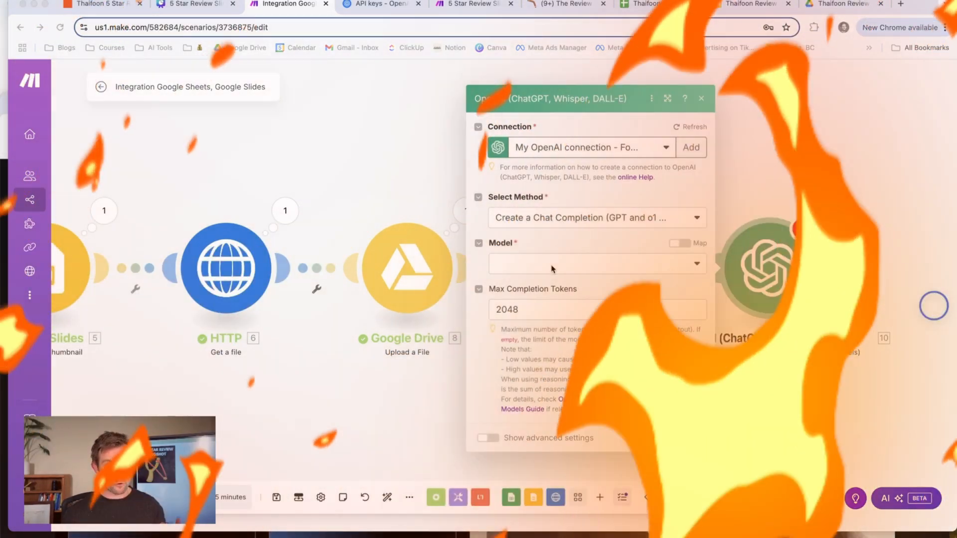
Choose chatgpt-4o-latest as the OpenAI module's model and set the max completion tokens to 100.
click(592, 265)
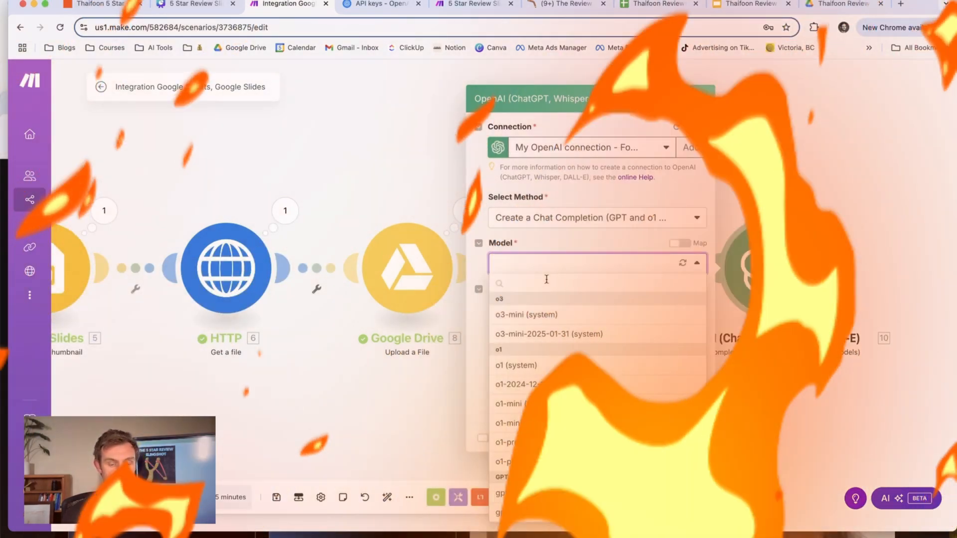
scroll(553, 356, down, 5)
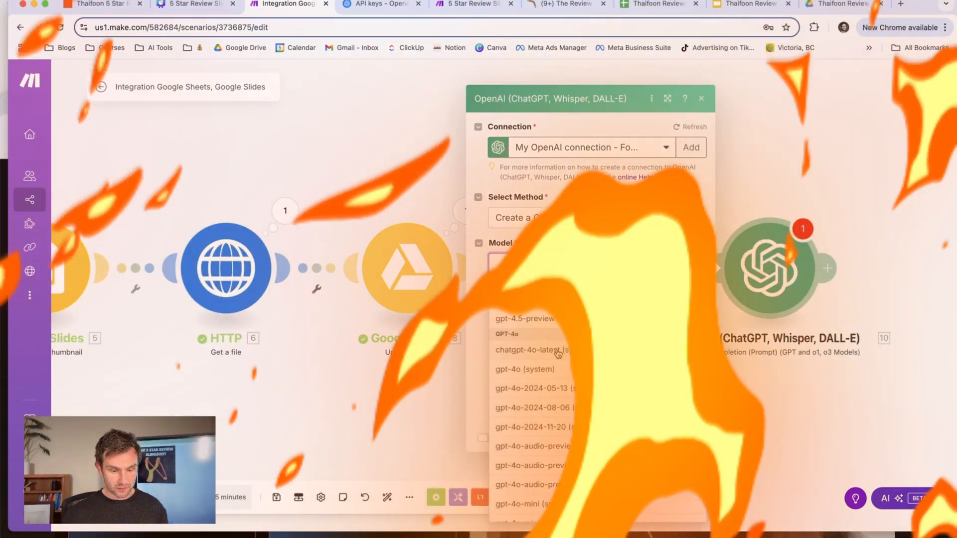
click(558, 351)
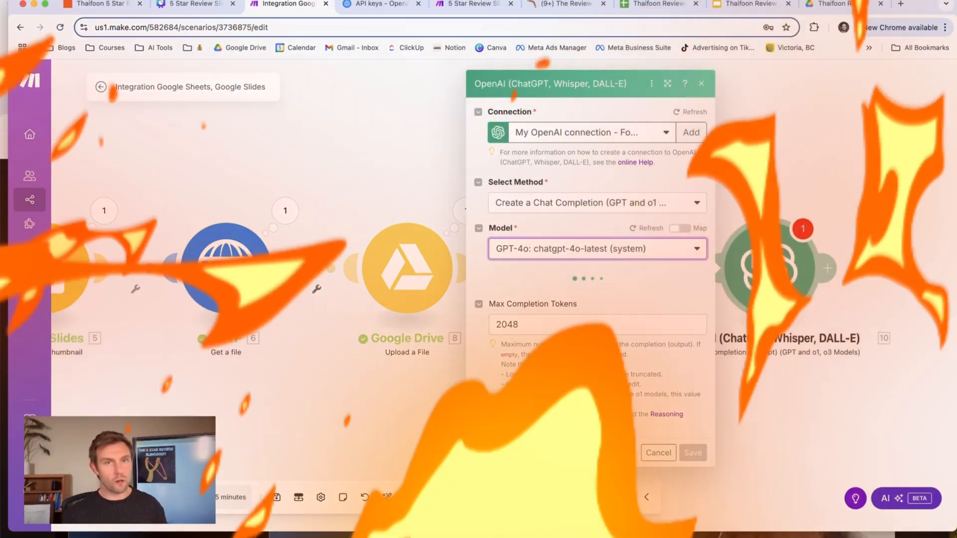
click(536, 326)
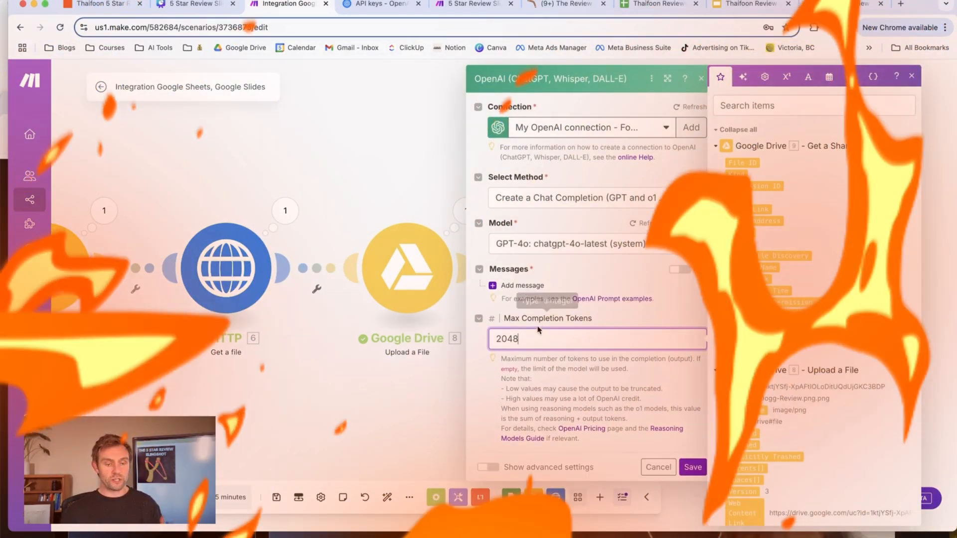
double_click(548, 339)
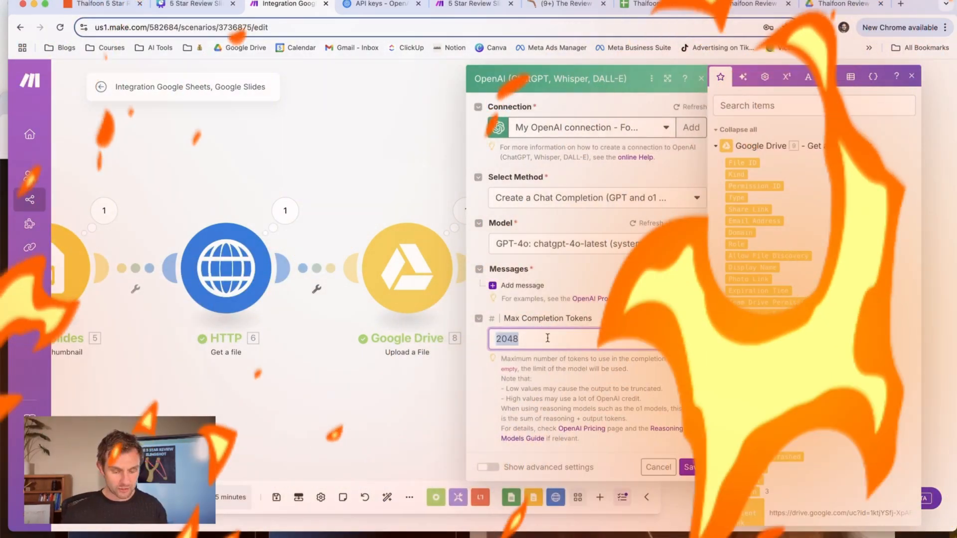
text(500)
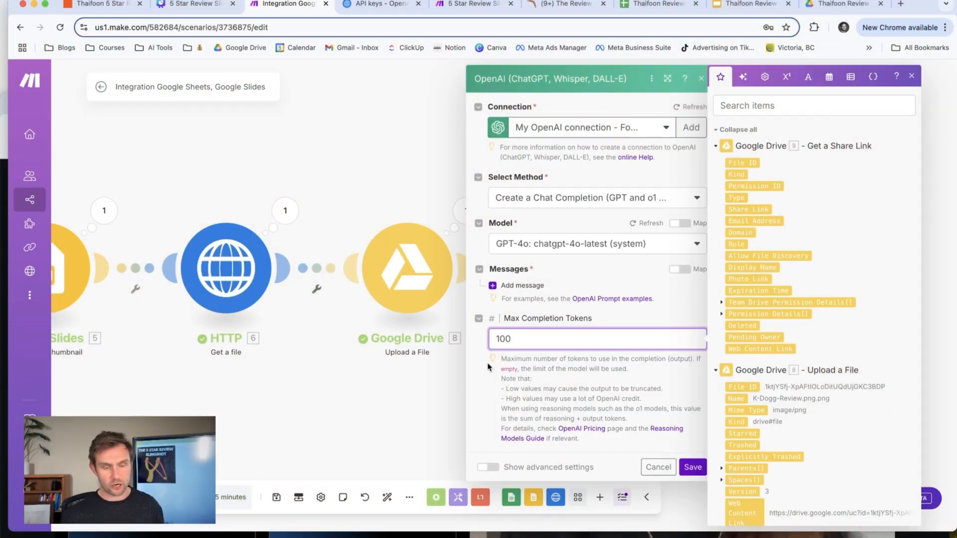
Add a User message with the text "Craft a simple, fluff-free, short caption for social media. This post image will feature the following review:".
click(578, 344)
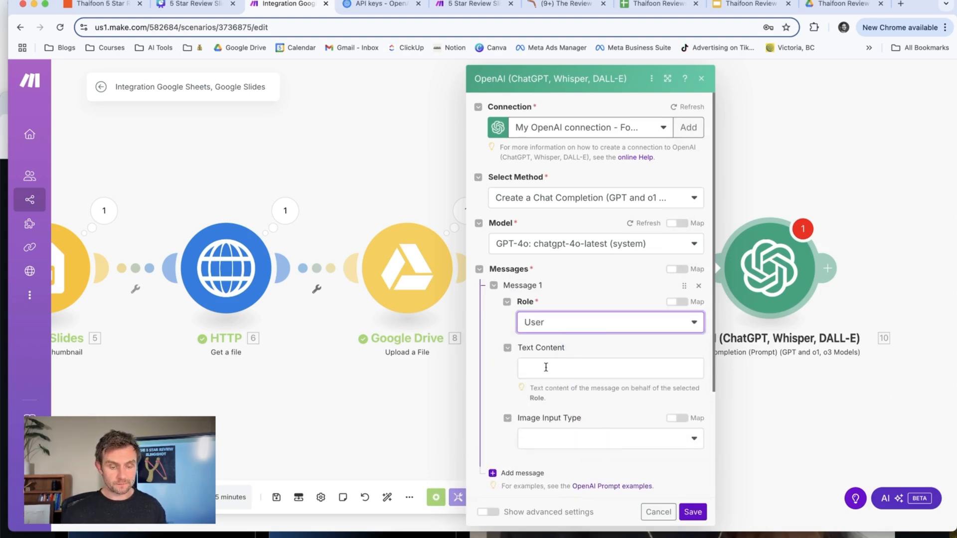
click(546, 368)
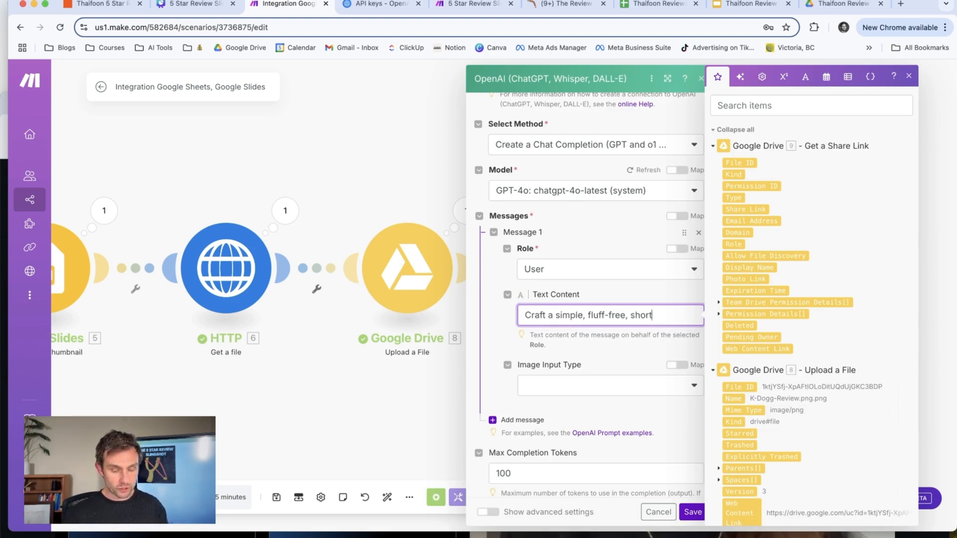
text(ocial )
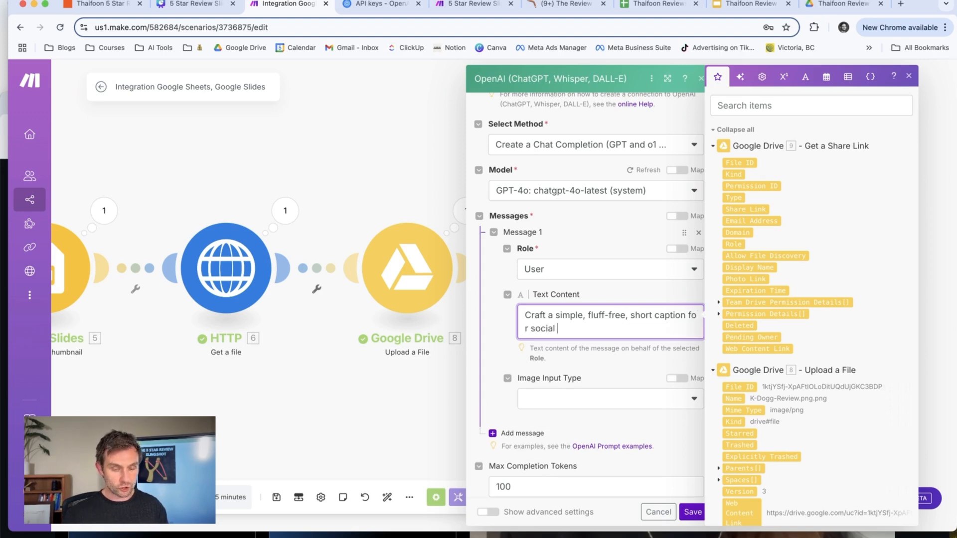
text(media)
text(. This post will feature the following review)
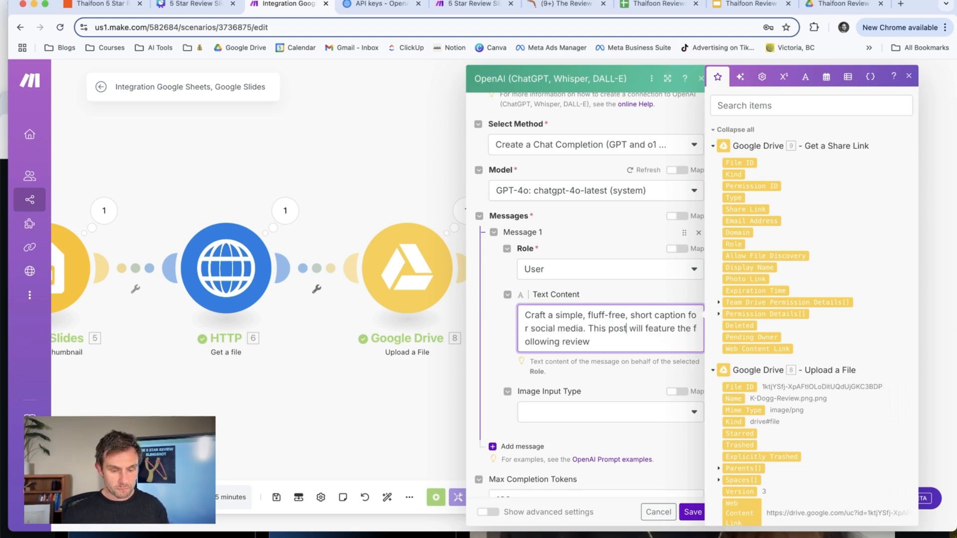
click(627, 328)
text(image )
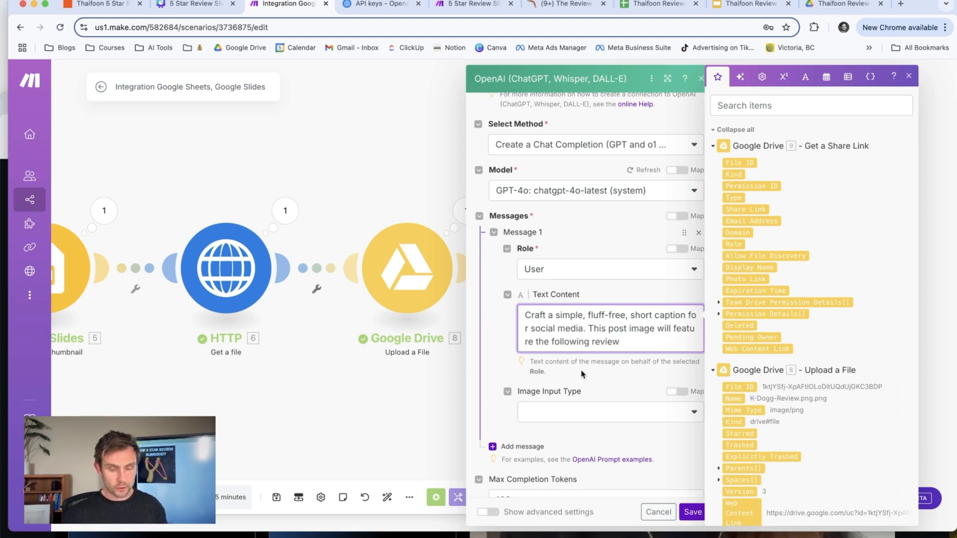
text(:)
Insert the sheet's Review (A) value in quotation marks into the prompt, followed by "from" and the Name (B) value.
scroll(789, 400, down, 15)
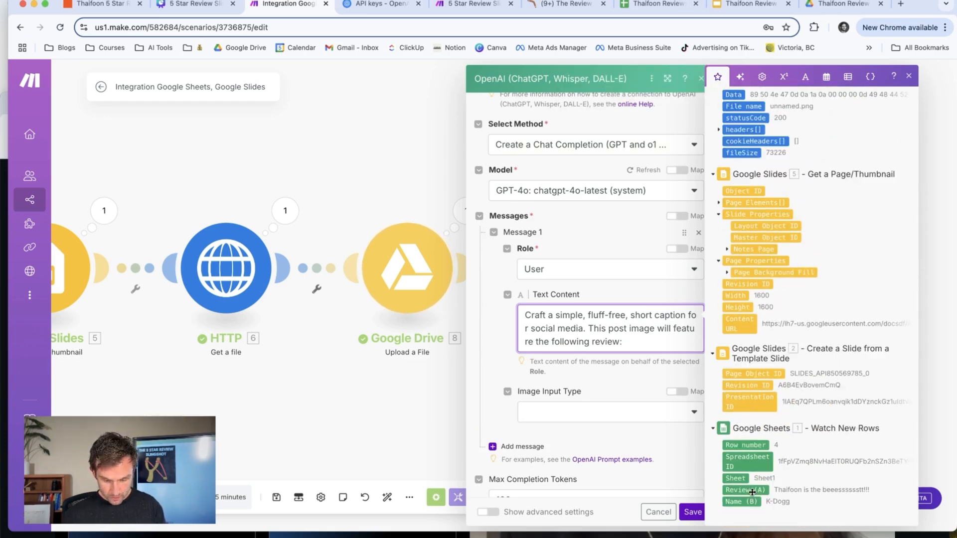
click(752, 492)
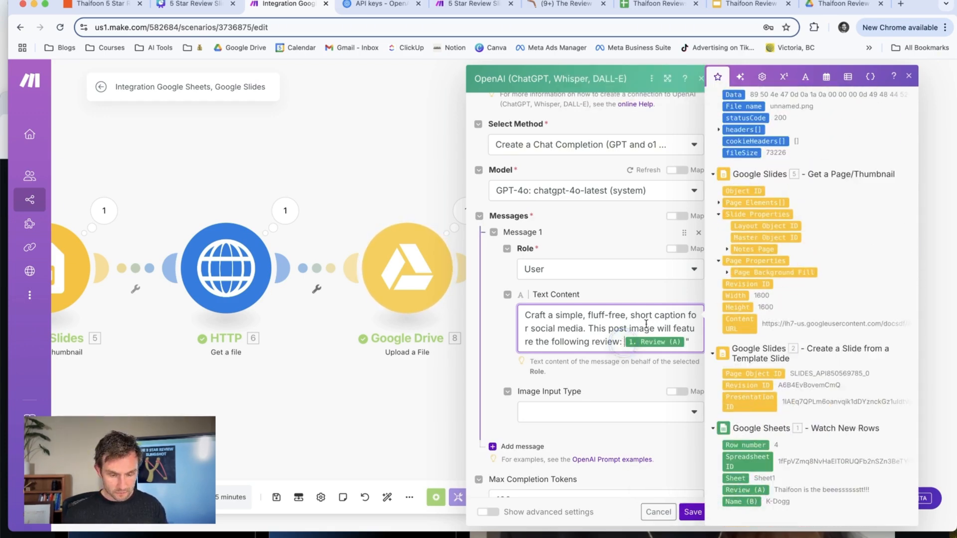
text(from)
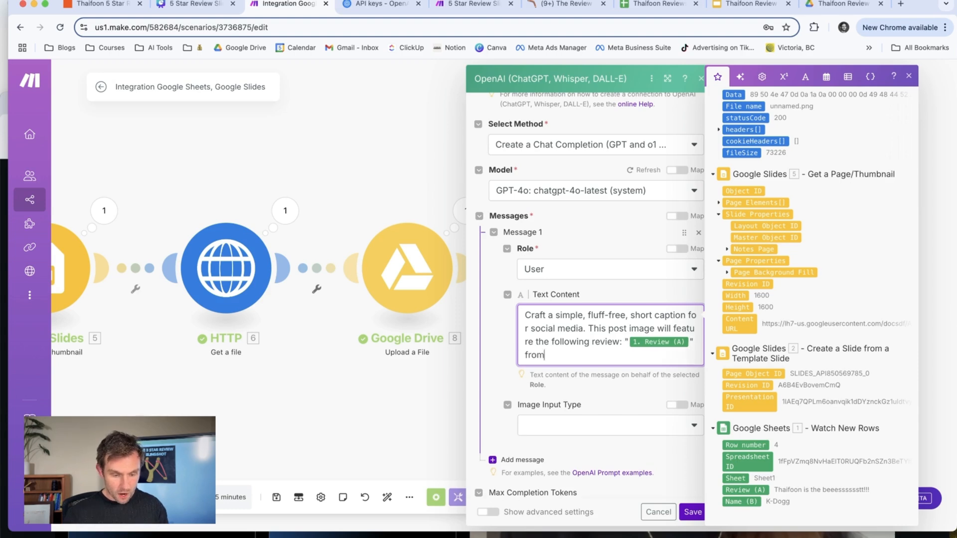
click(742, 501)
Continue the prompt with "Even just thanking them for being our guest is great. Also include".
text(. Even just th)
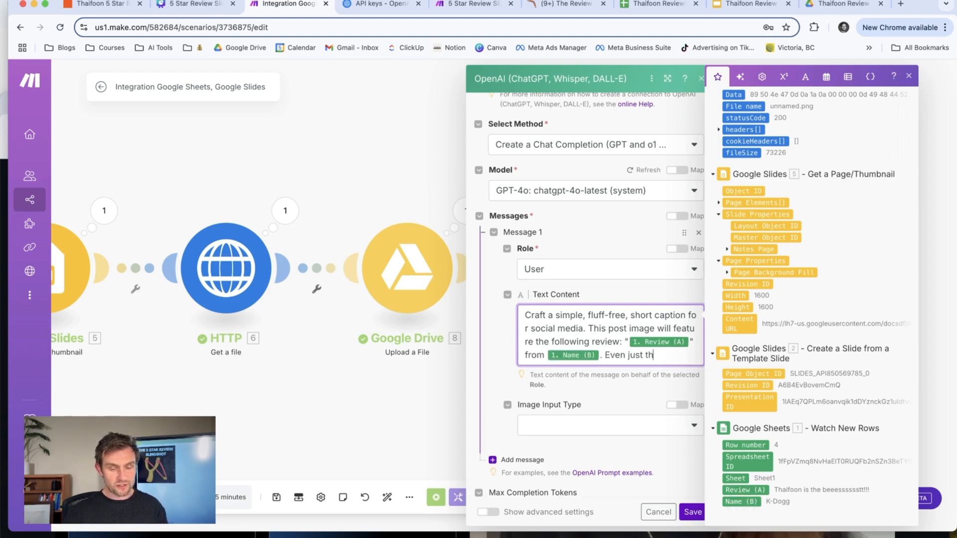
text(anking them for being our guest)
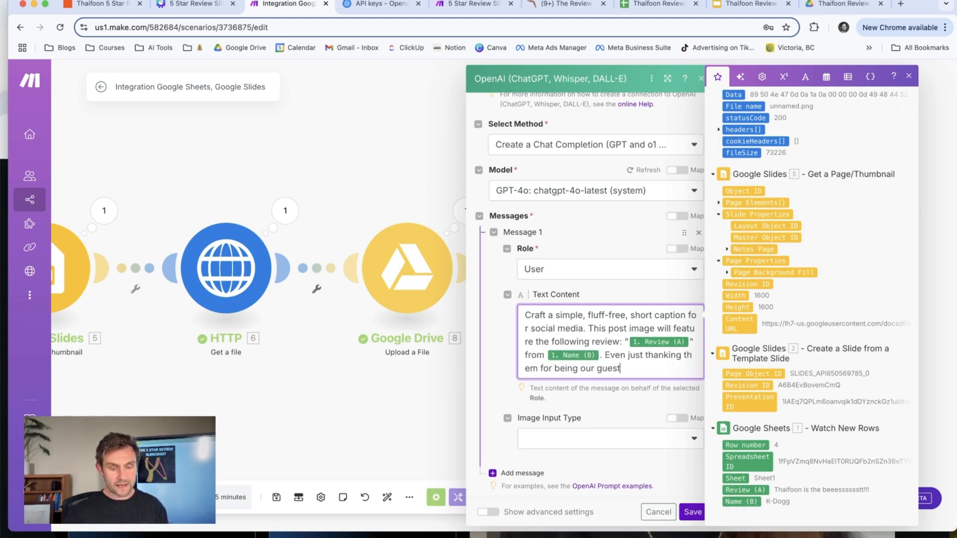
text( is great. Also incl)
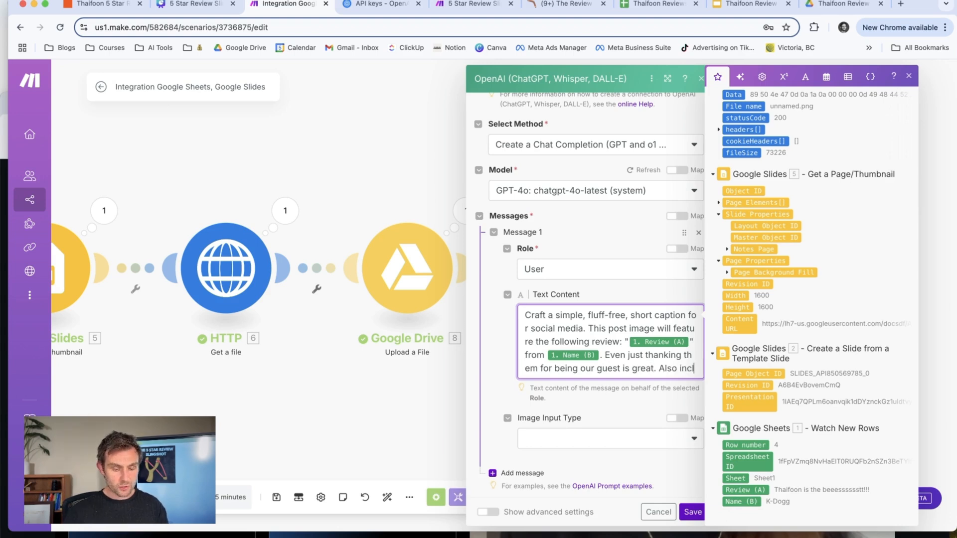
text(ude 7 relevant )
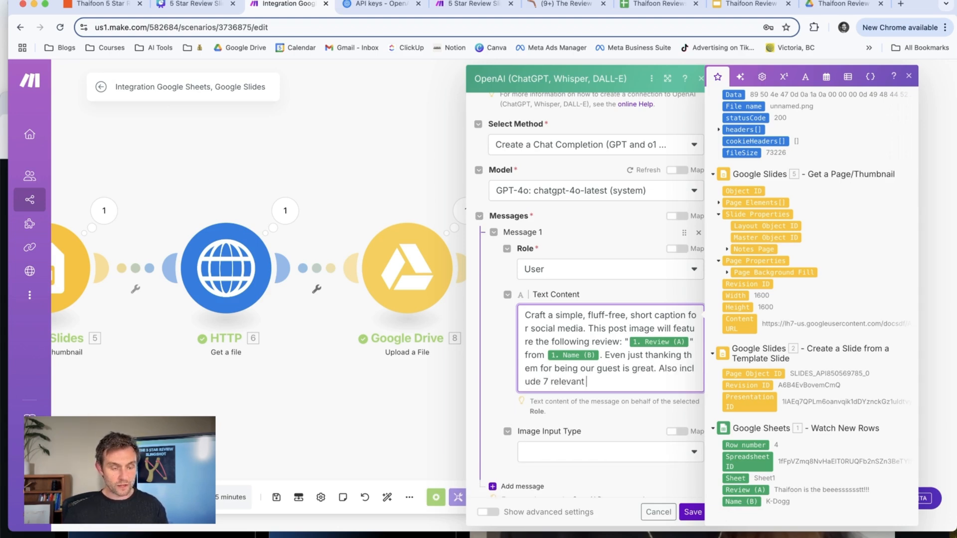
text(hashtags for Lo)
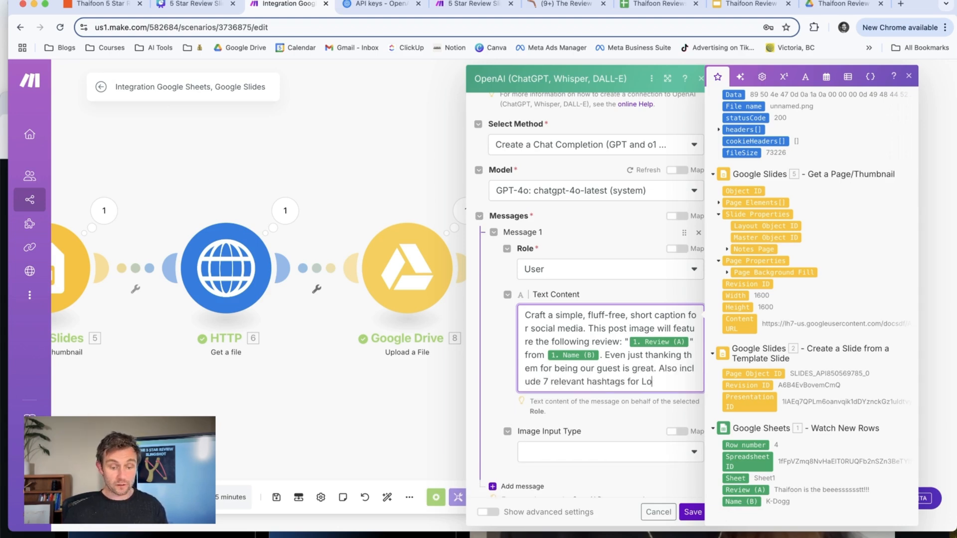
text(ndon, Ontario (this is)
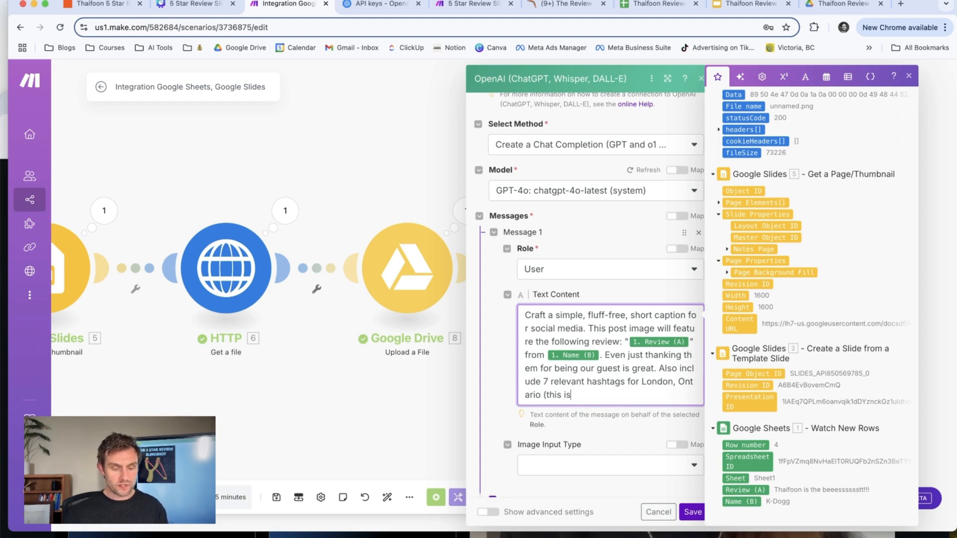
text( for Thaifoon)
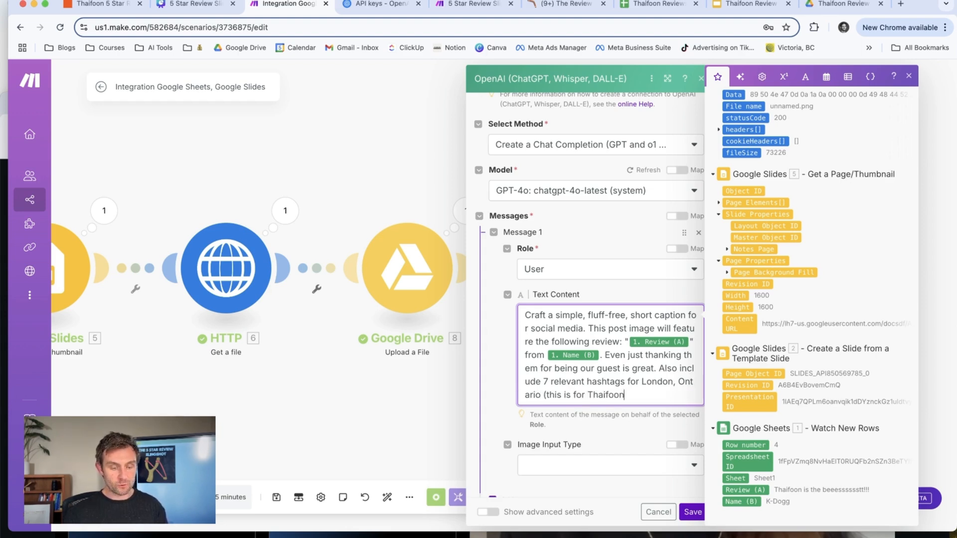
text( Restaurant, a premium Thai )
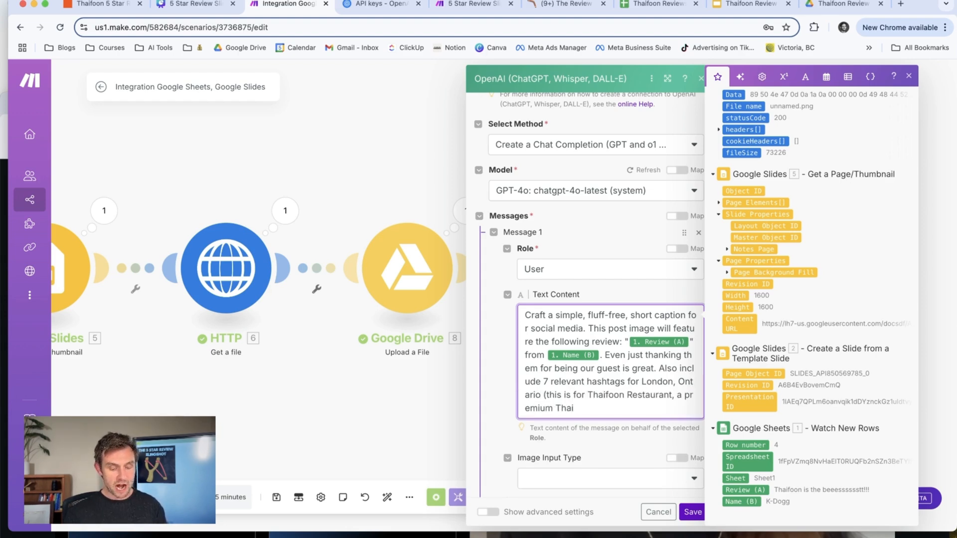
text(dining experien)
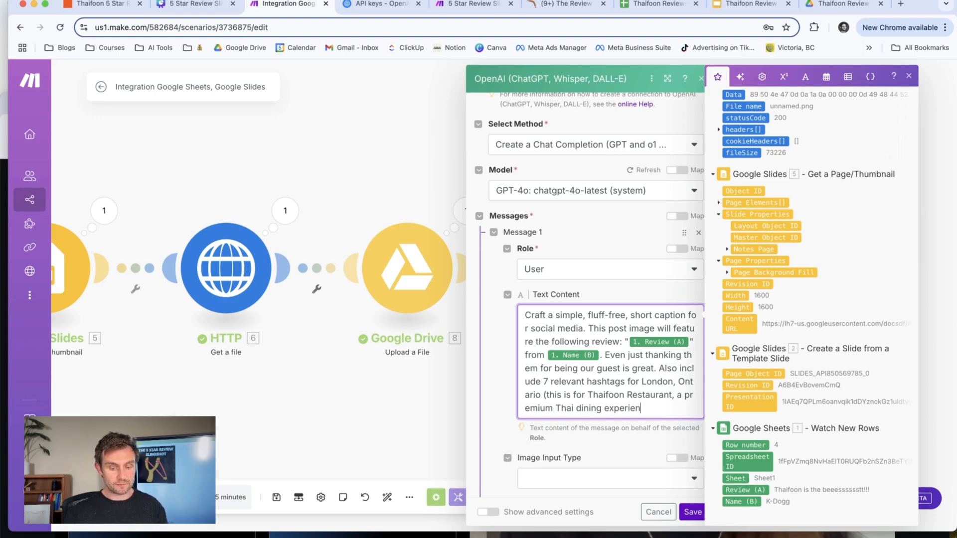
text(ce).)
Finish the prompt with "7 relevant hashtags for London, Ontario (this is for Thaifoon Restaurant, a premium Thai dining experience)." and save the module.
scroll(560, 335, down, 5)
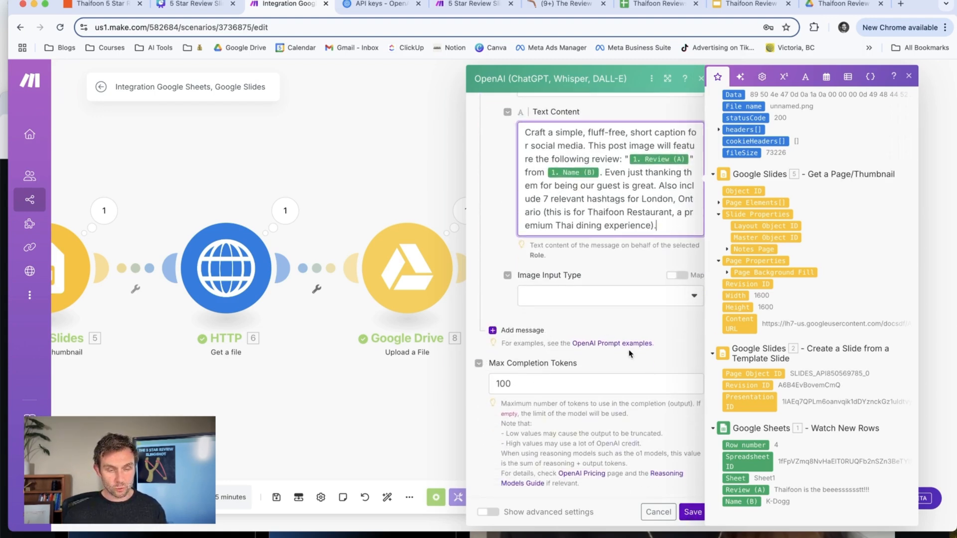
scroll(631, 355, up, 6)
scroll(620, 168, down, 6)
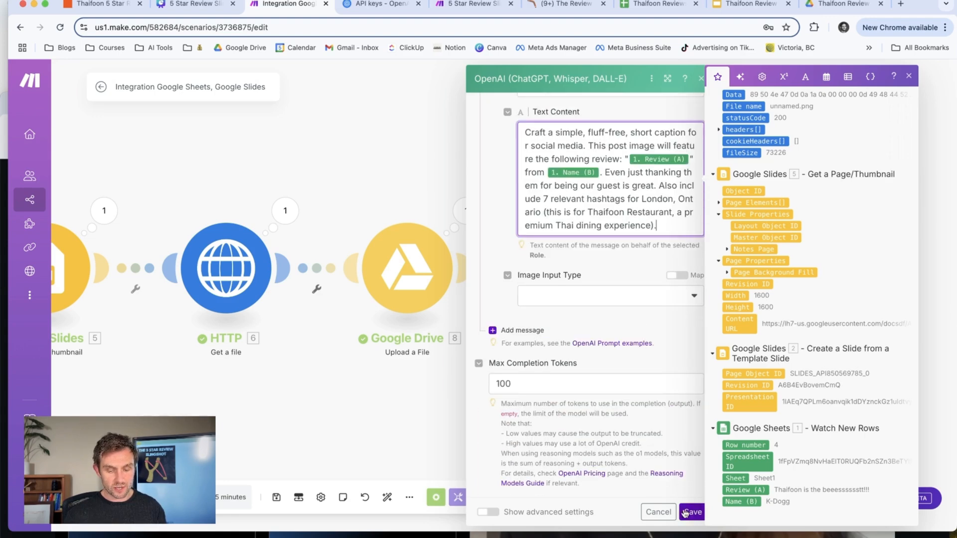
click(692, 512)
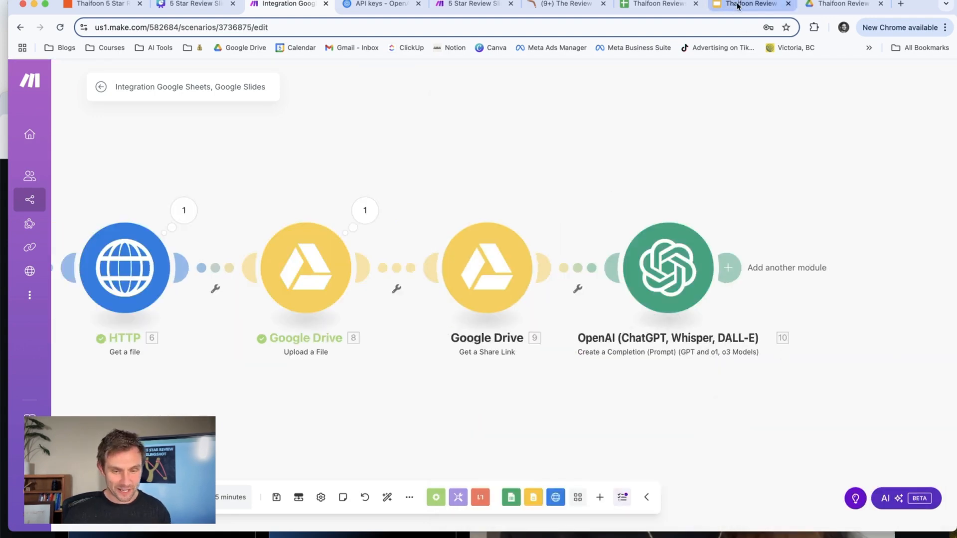
In the Thaifoon Reviews sheet, add the review "Thaifoon's Pad Thai is unreal. It is the best." with a reviewer nickname in row 5.
click(659, 4)
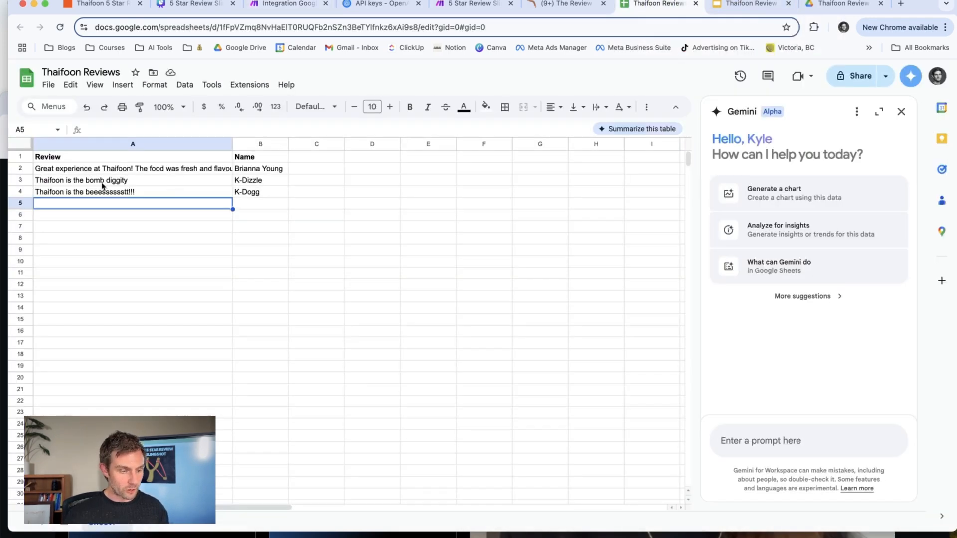
text(Thaifoon)
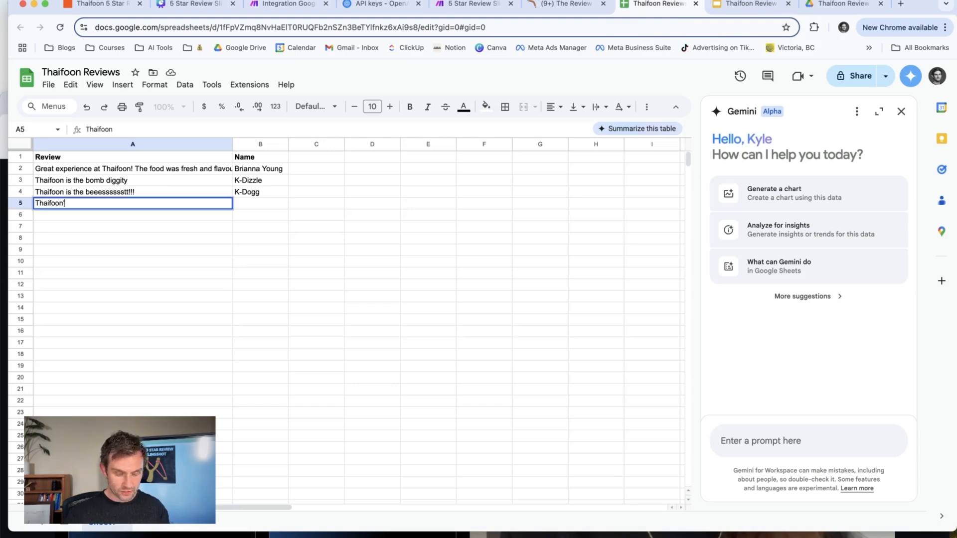
text('s Pad Thai is un)
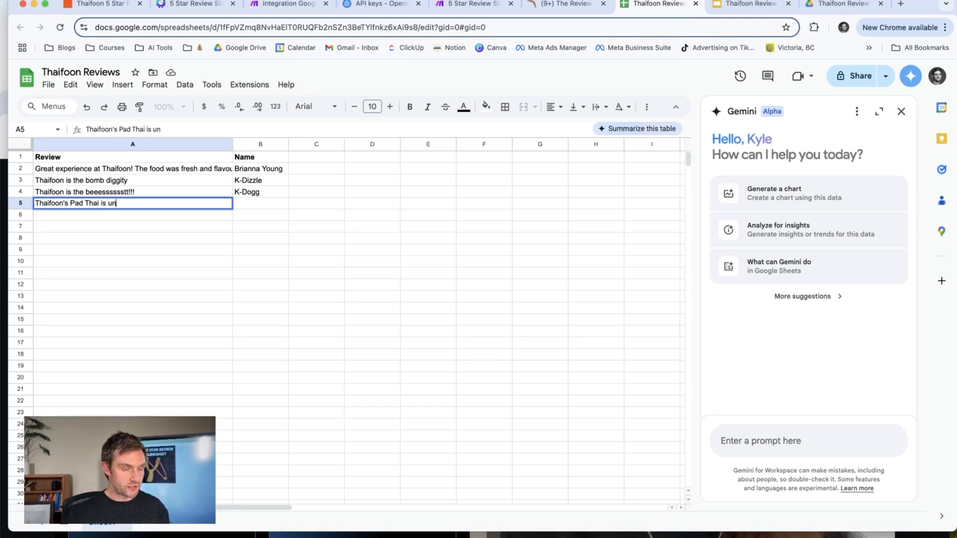
text(real. It is the e)
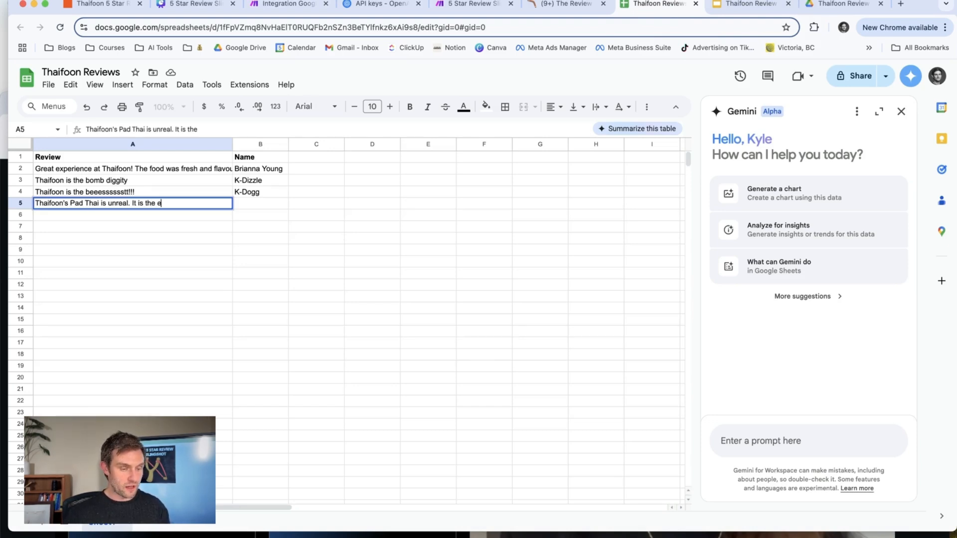
text(stest.)
key(Tab)
text(K-Doggy)
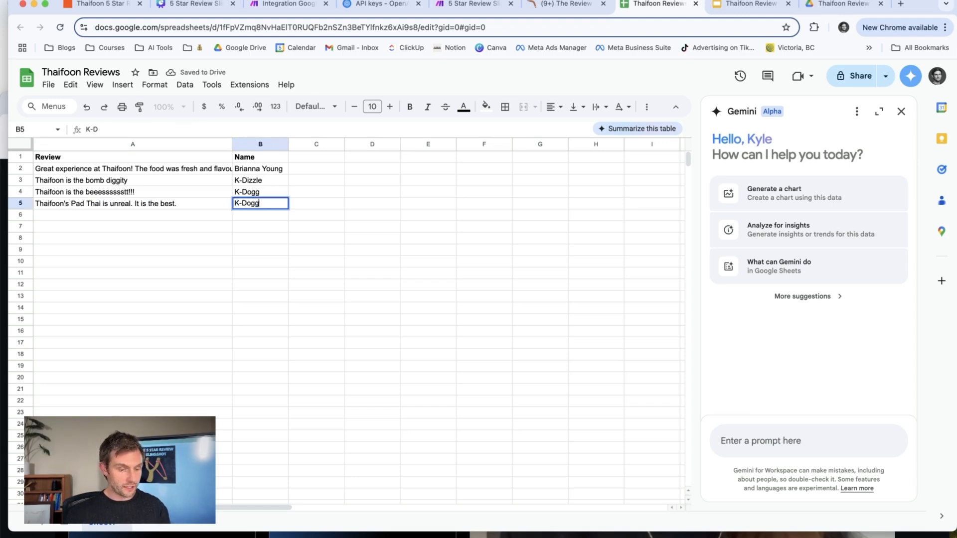
Return to the Make scenario, run it once, and open the OpenAI module's output to check the generated caption.
click(264, 7)
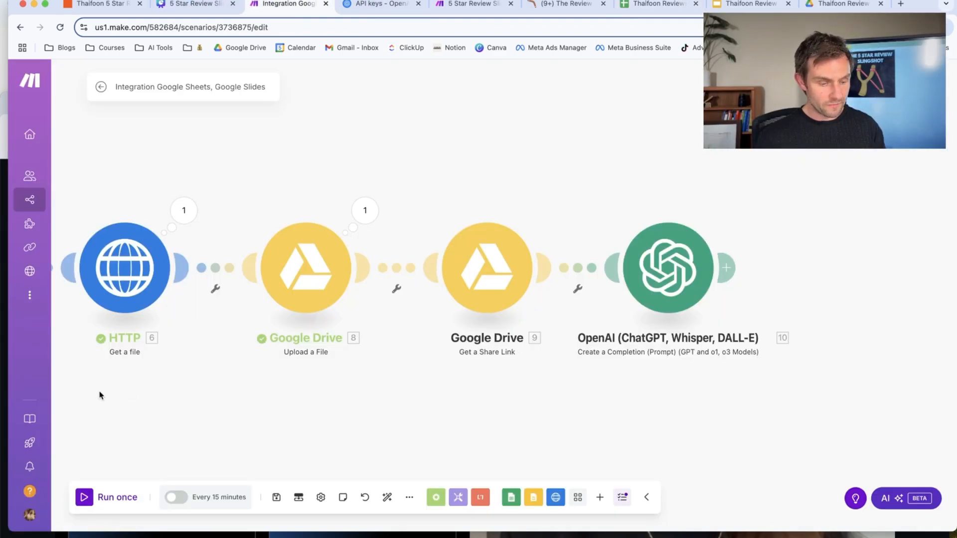
click(86, 498)
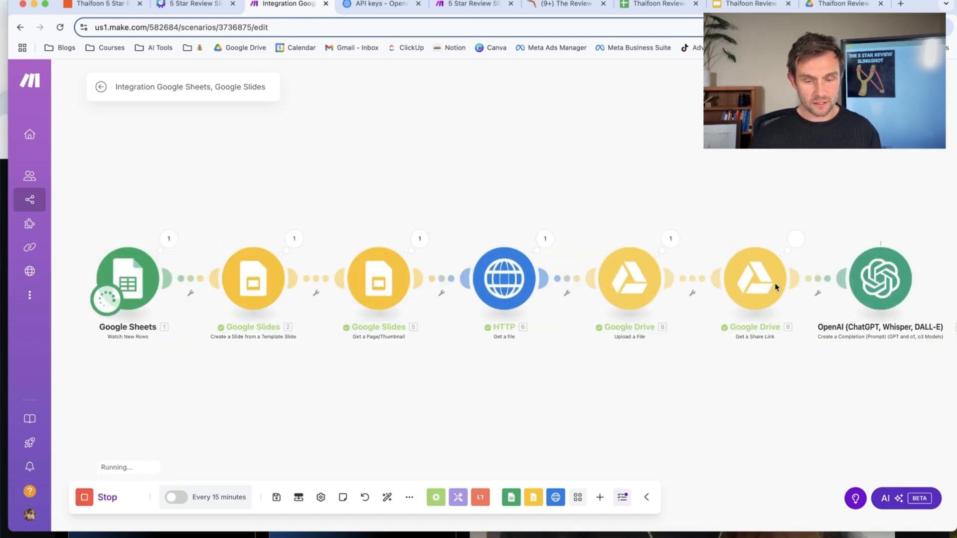
drag(879, 381, 648, 393)
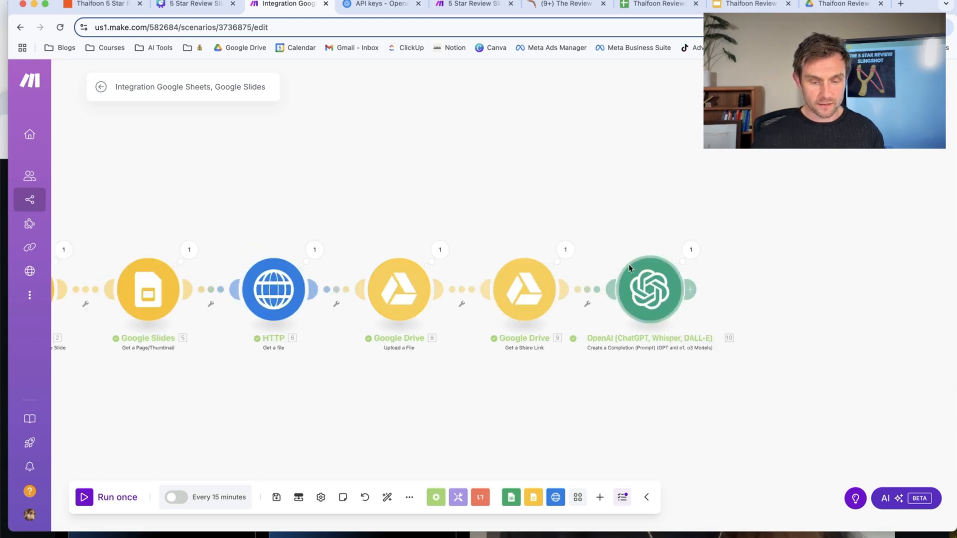
click(692, 251)
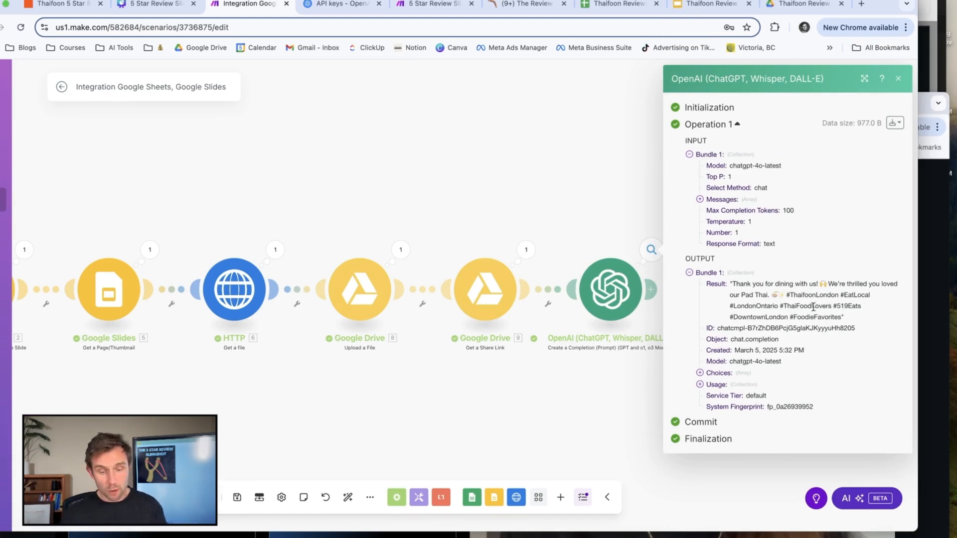
In the OpenAI module's prompt, insert "(I often like to thank them by name)" after "being our guest is great" and save.
click(614, 298)
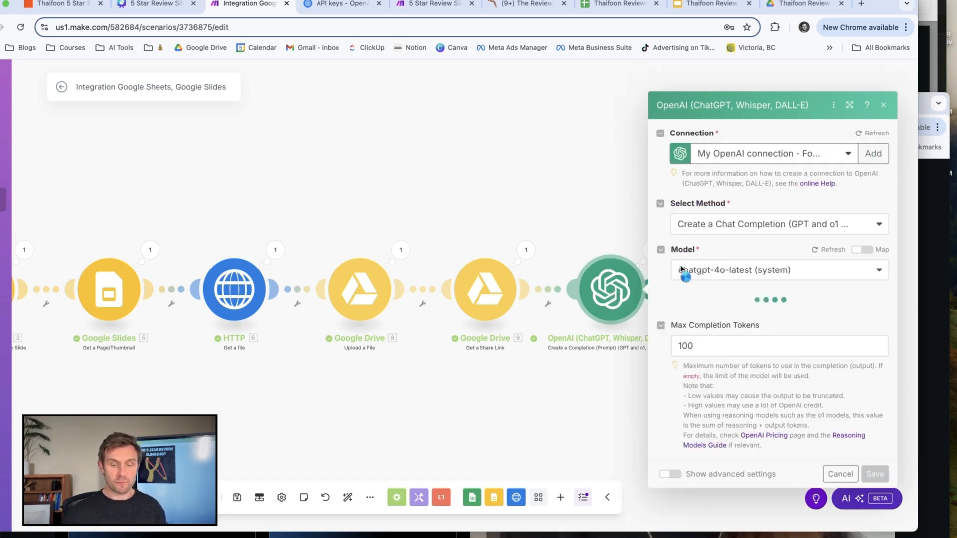
click(842, 273)
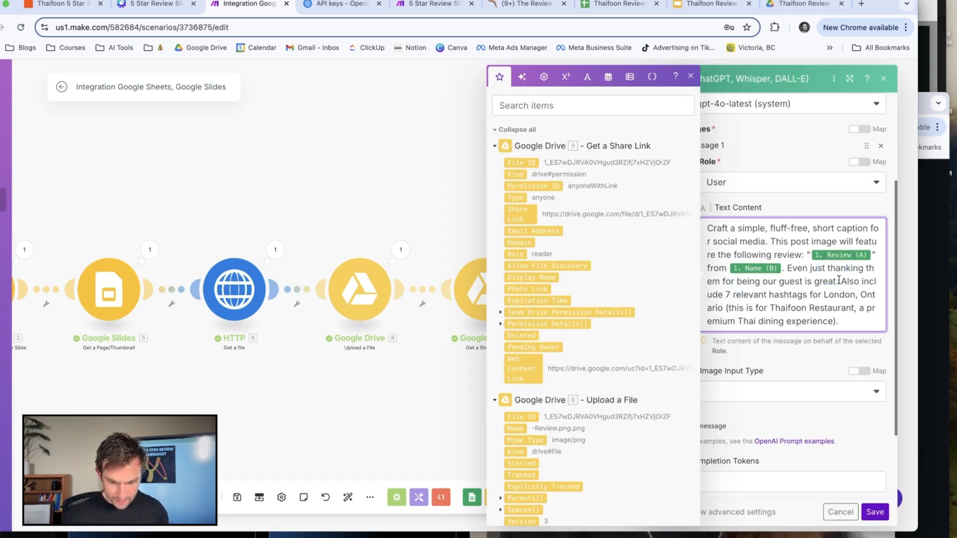
click(839, 281)
text((I often)
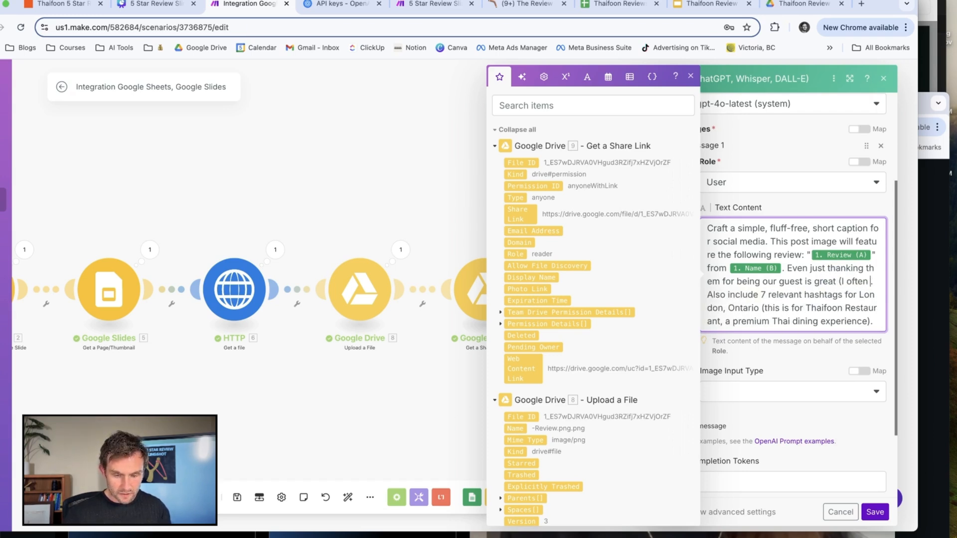
text( like to thank the)
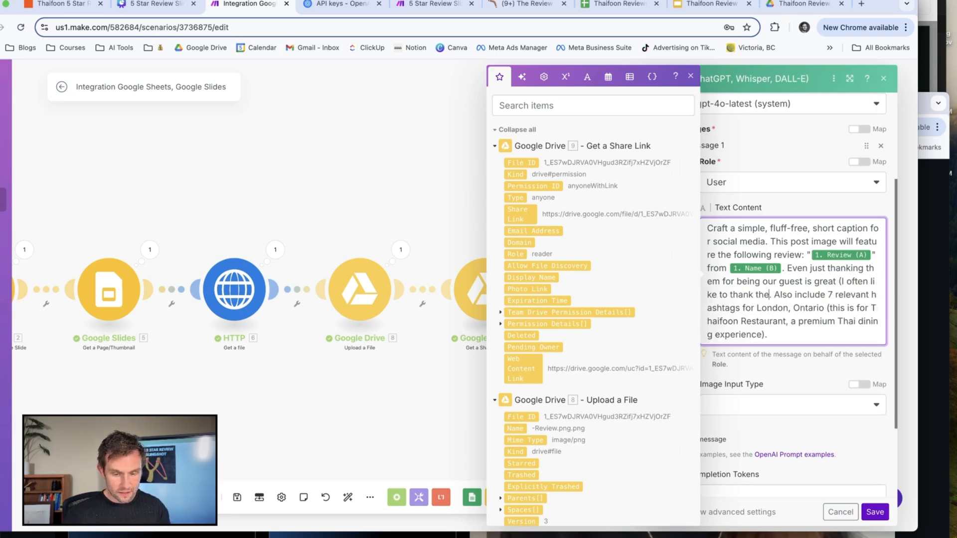
text(m by name))
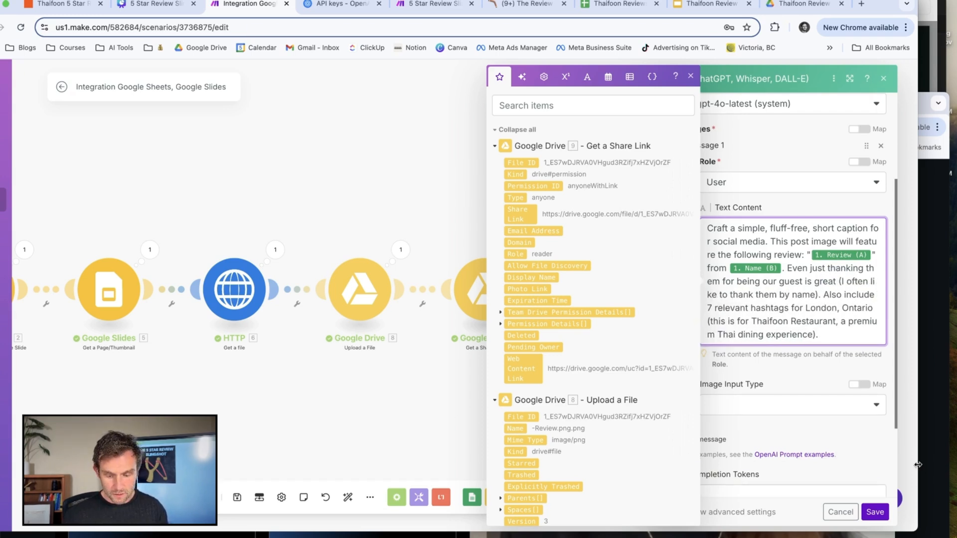
click(875, 512)
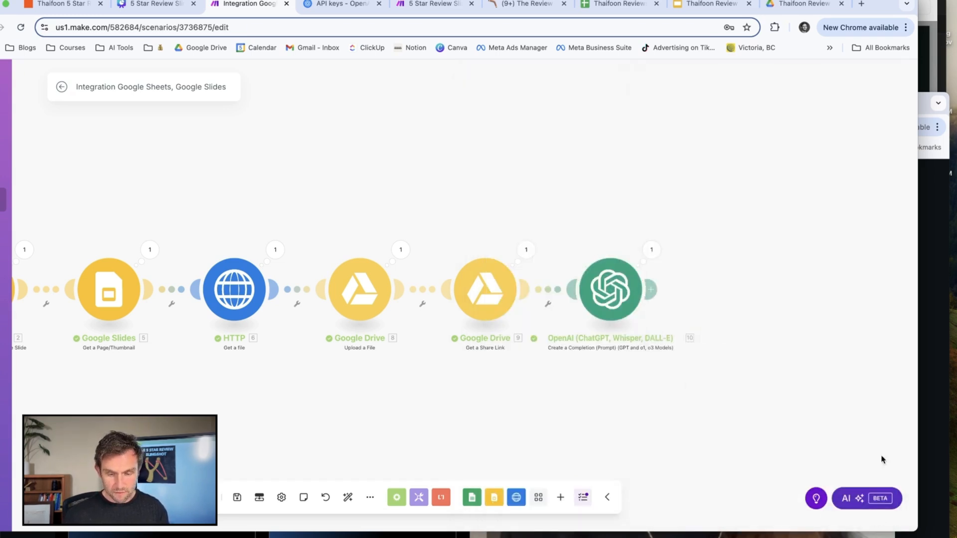
In row 6 of the Thaifoon Reviews sheet, add "Thaifoon's Pad Kra Pao is like crack. I can't get enough of it." with the reviewer's first name.
click(620, 5)
drag(877, 3, 951, 4)
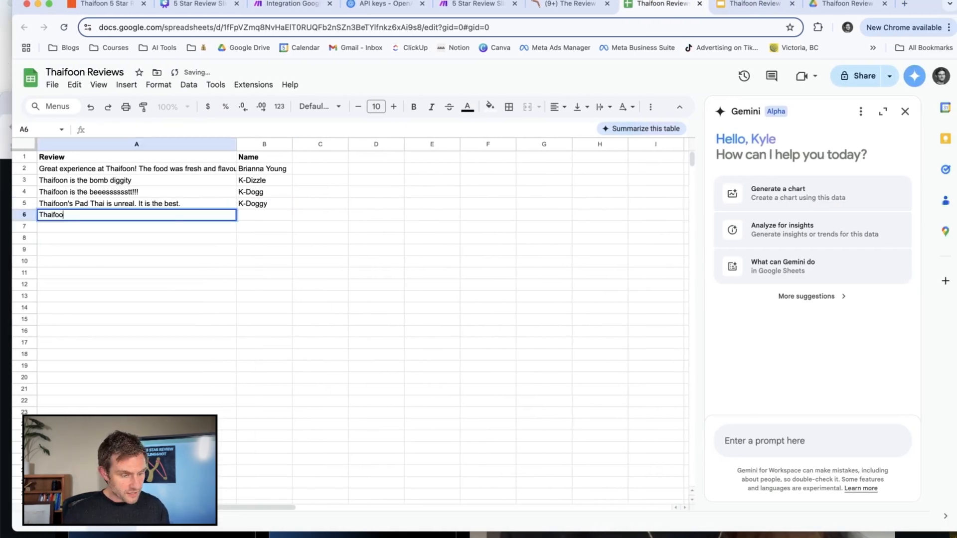
text(n's Pad Kra )
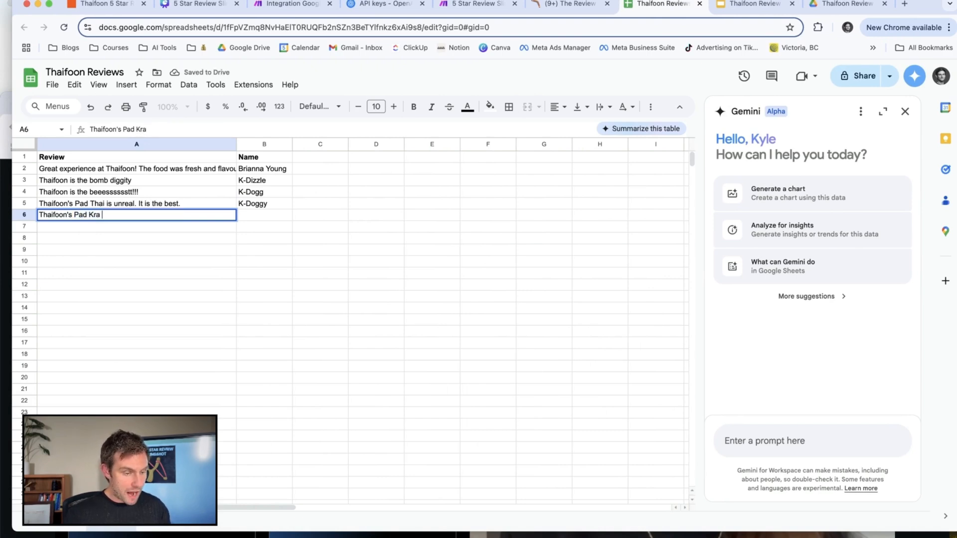
text(Pao is like cr)
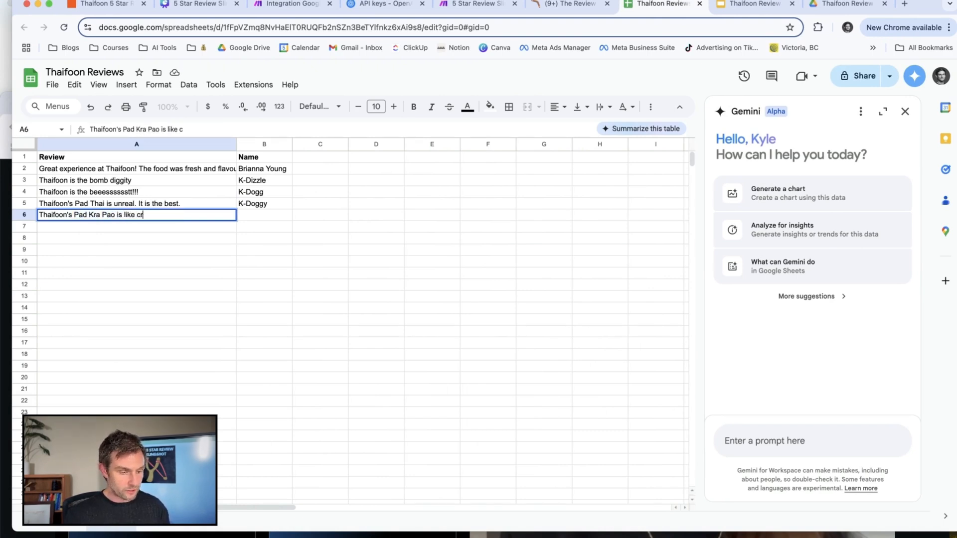
text(ack. I can't get enough of it.)
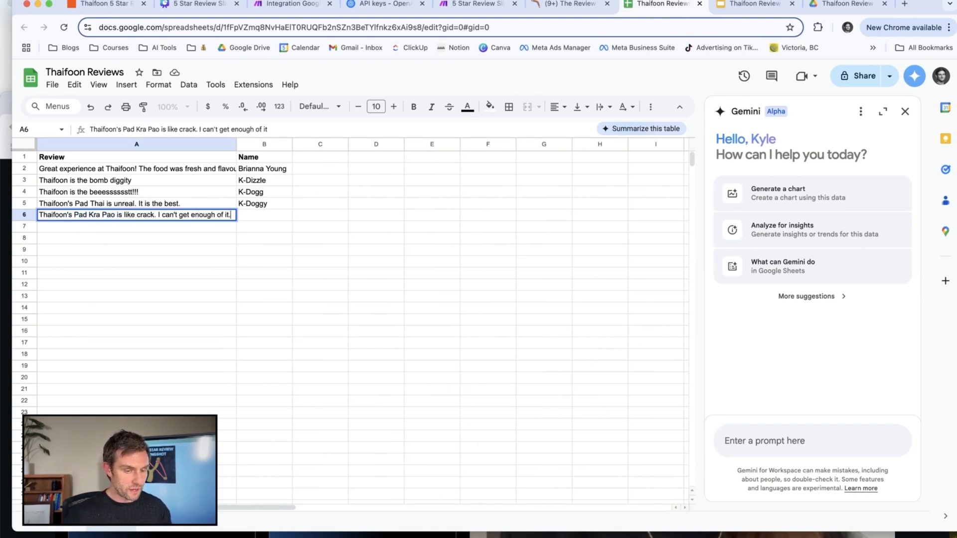
key(Tab)
text(Kyle)
key(Return)
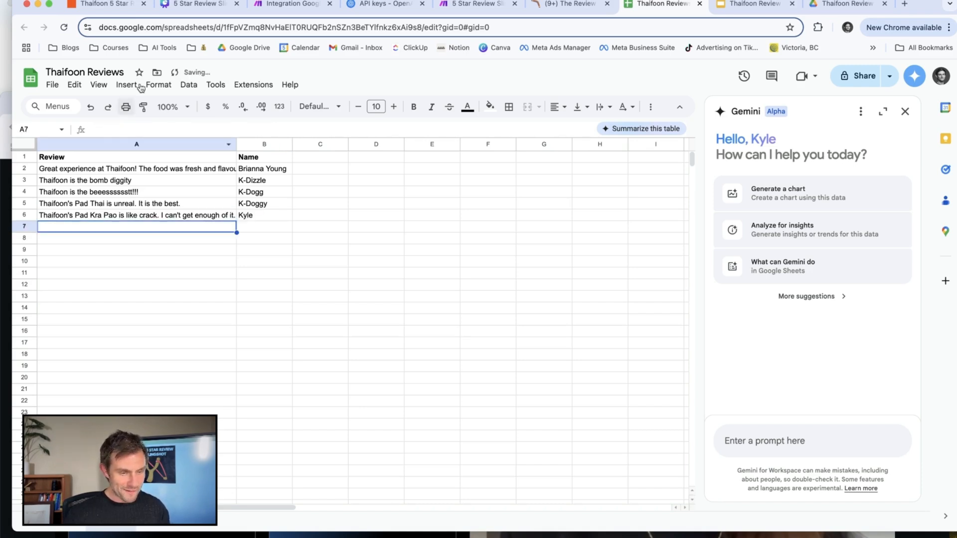
Run the Make scenario again on the new review and inspect the caption in the OpenAI module's output.
click(292, 4)
scroll(698, 260, left, 3)
click(758, 236)
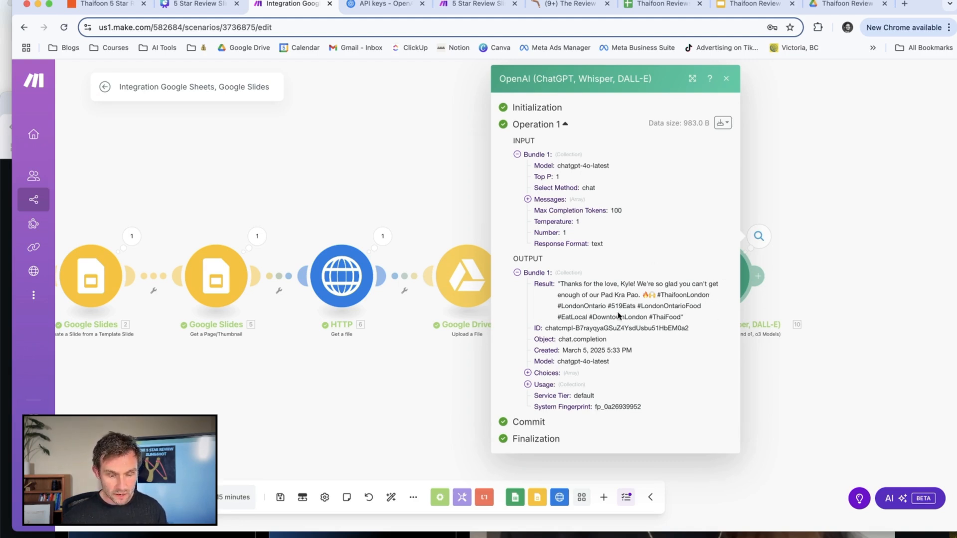
click(786, 188)
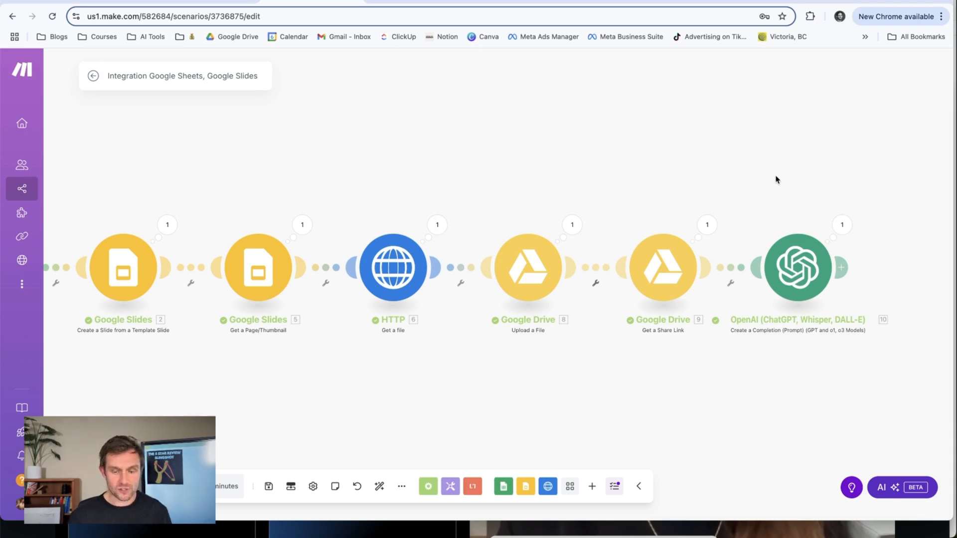
Add an Instagram for Business "Create a photo post" module after OpenAI and select the creator's personal page as its Page.
click(841, 269)
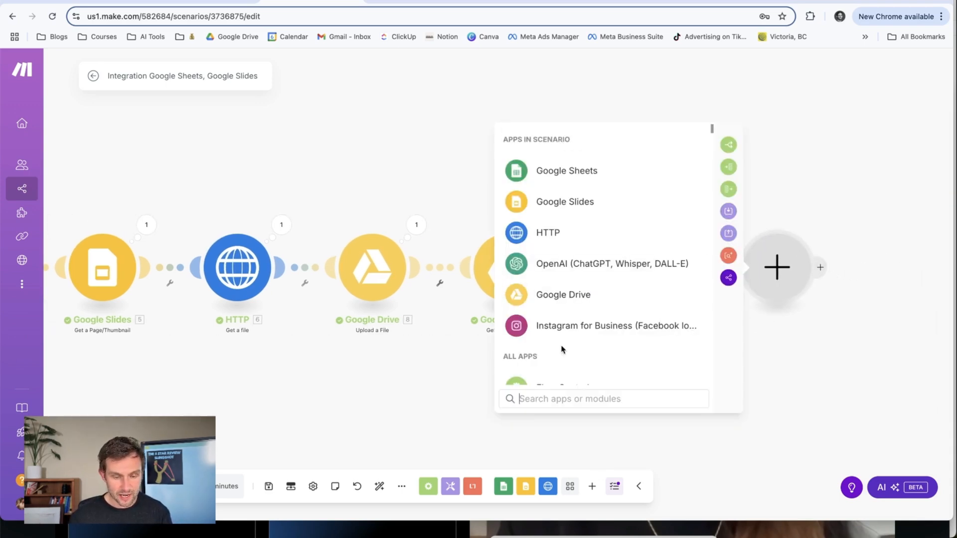
click(576, 326)
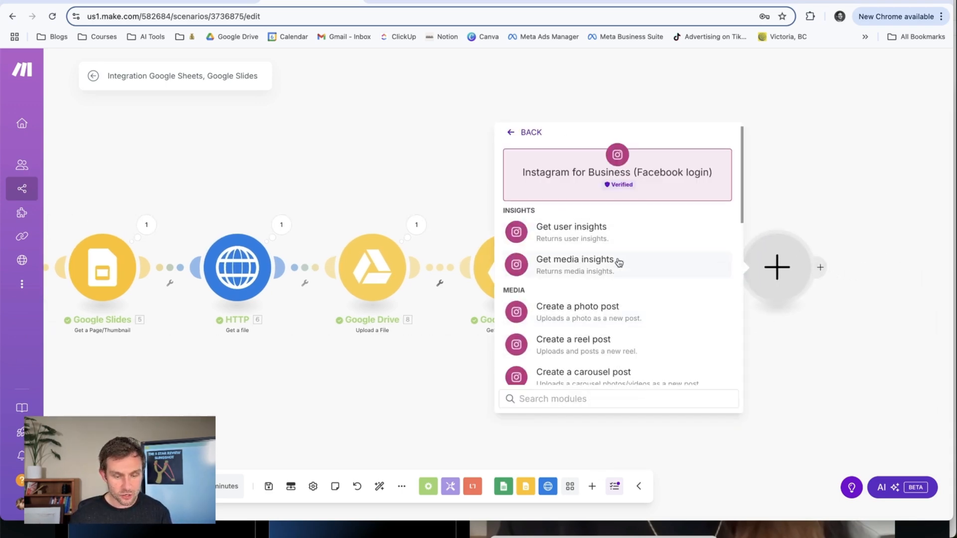
scroll(581, 260, down, 2)
click(578, 265)
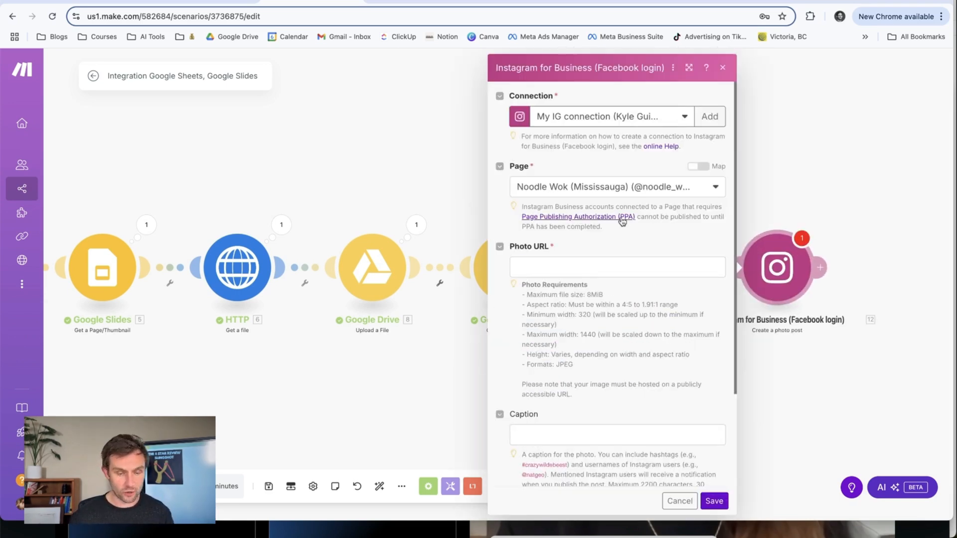
click(594, 192)
text(kyle)
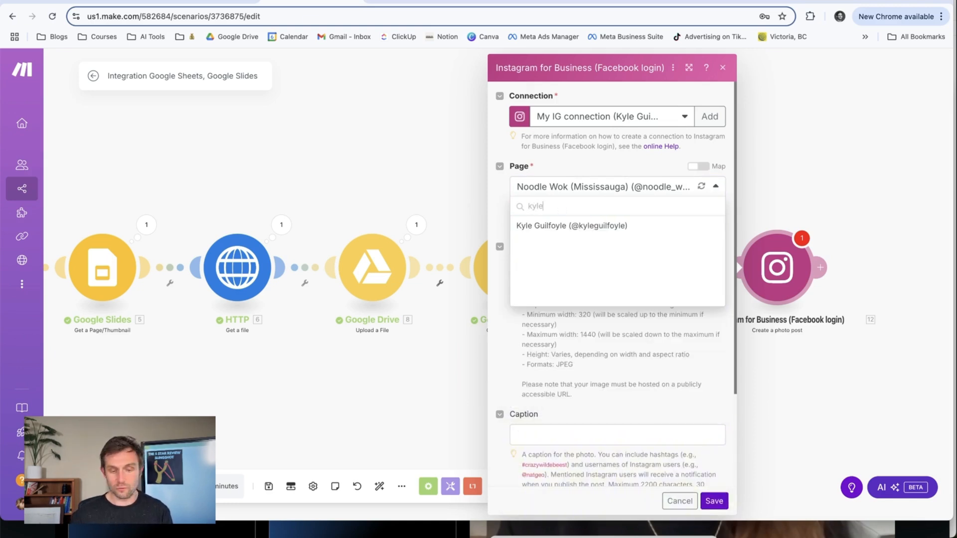
click(553, 226)
Map the Instagram module's Photo URL to the Web Content Link from Google Drive's Get a Share Link.
click(522, 264)
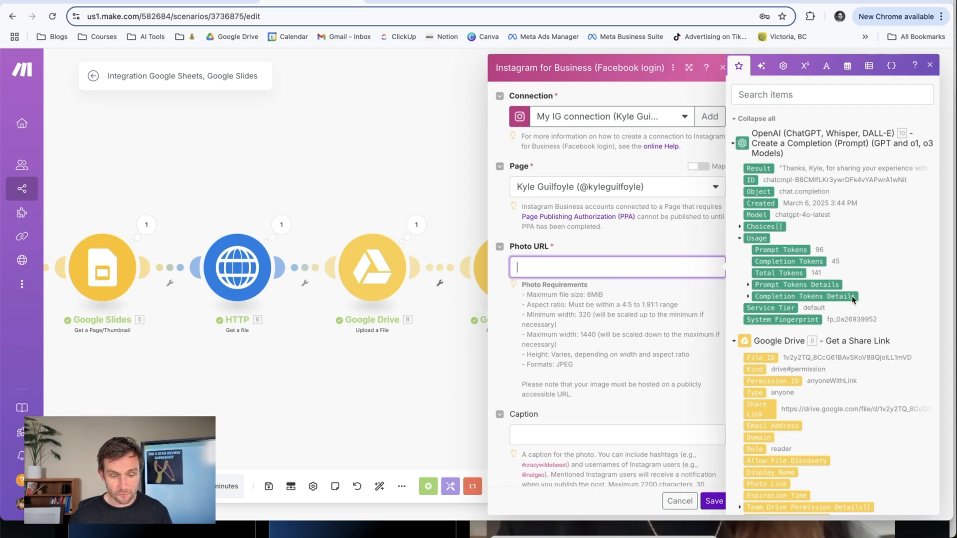
scroll(901, 335, down, 3)
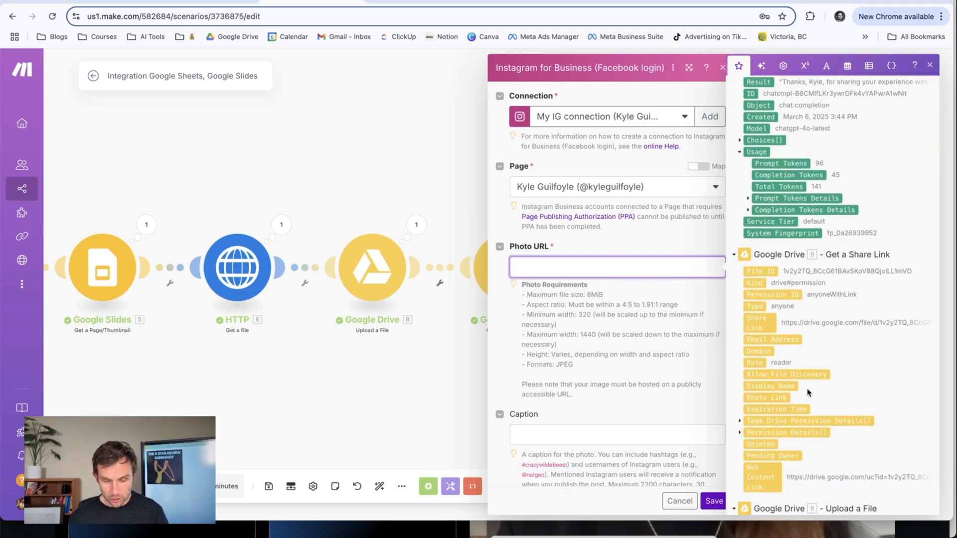
click(757, 478)
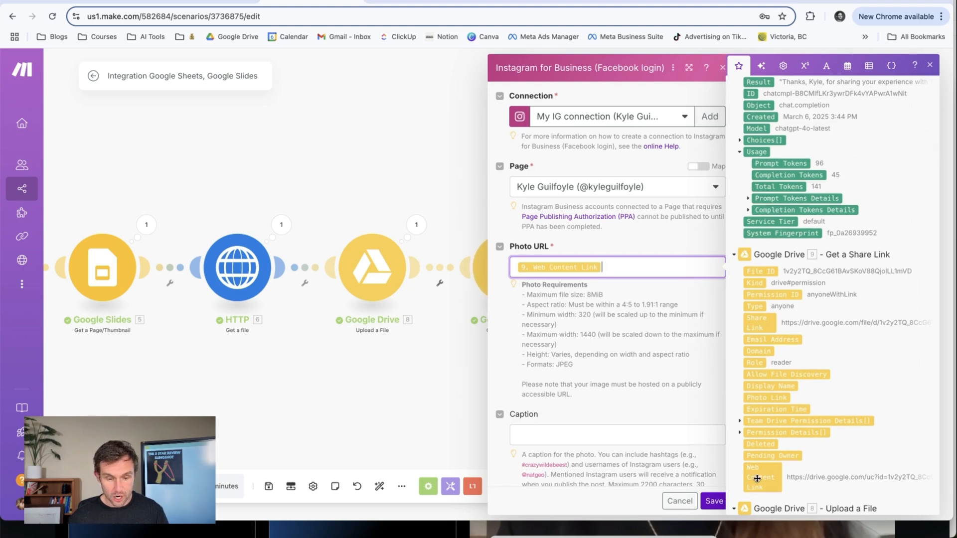
For the Instagram Caption, expand the OpenAI module's Choices and Message outputs.
click(542, 430)
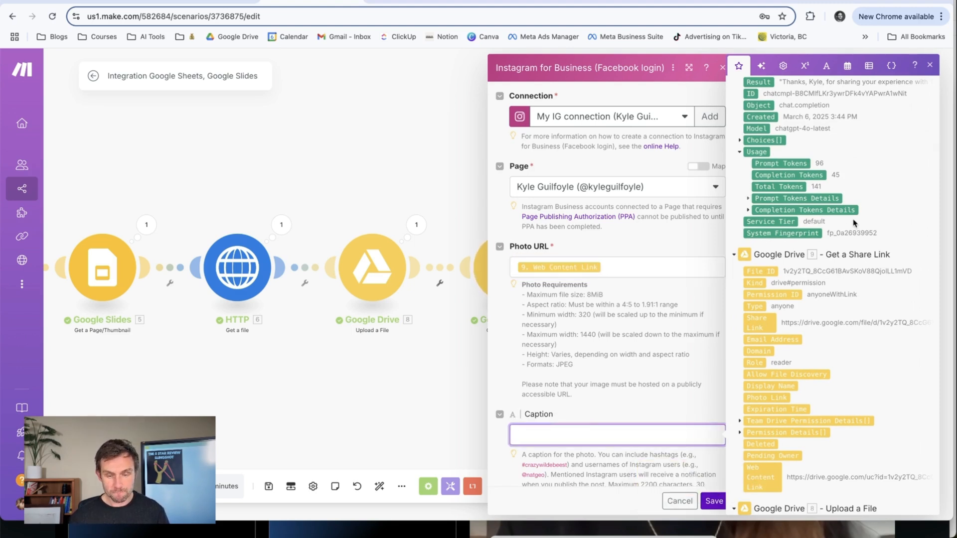
scroll(818, 185, up, 1)
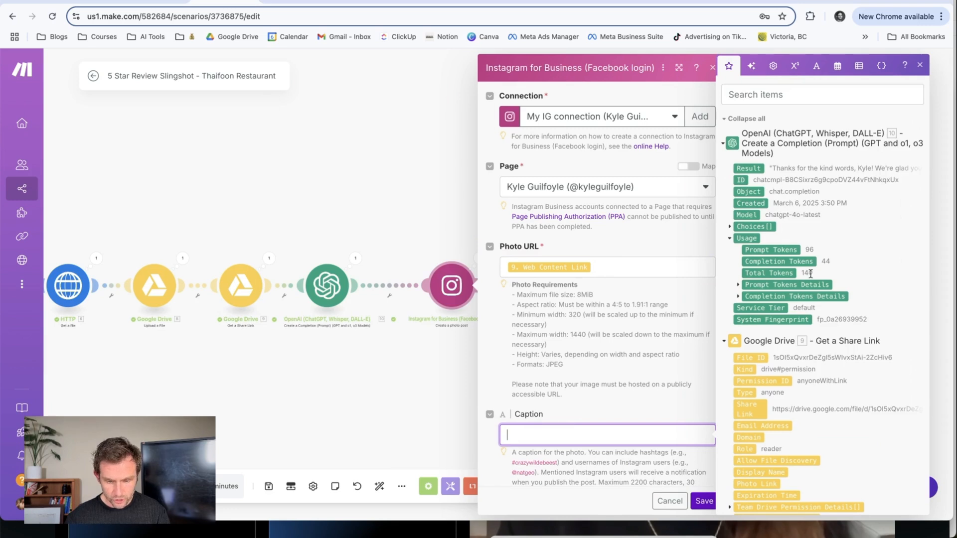
click(730, 227)
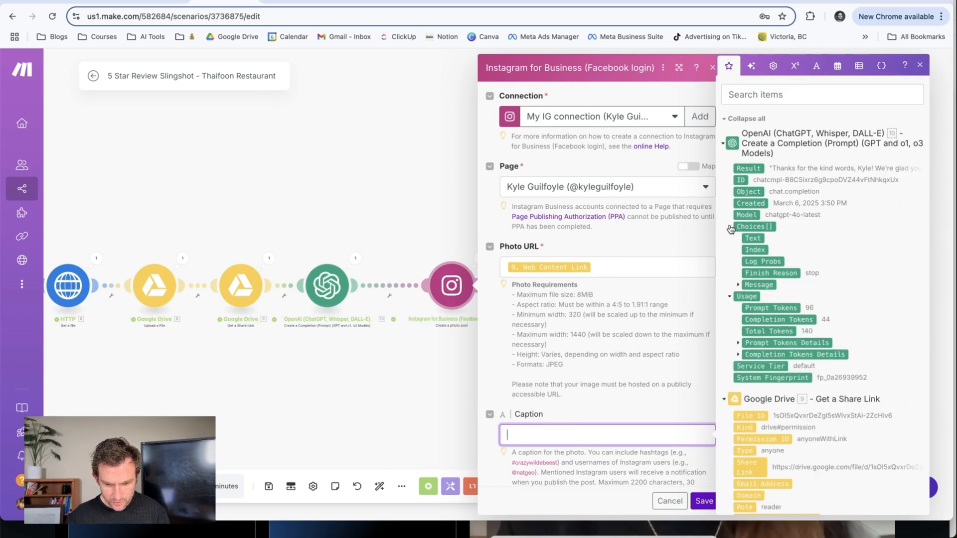
click(738, 284)
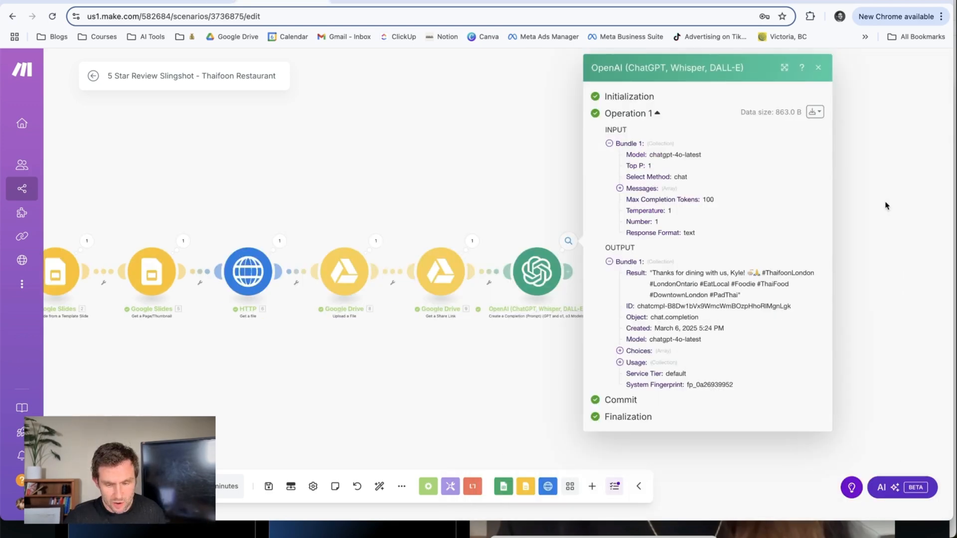
Close the OpenAI output and add a Text parser Replace module after the OpenAI module.
click(886, 205)
click(571, 271)
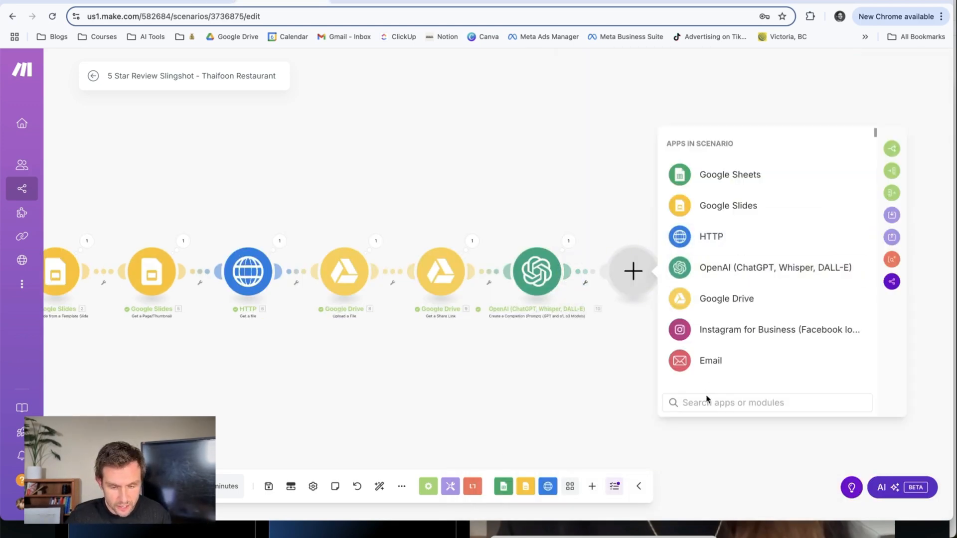
click(708, 402)
text(text)
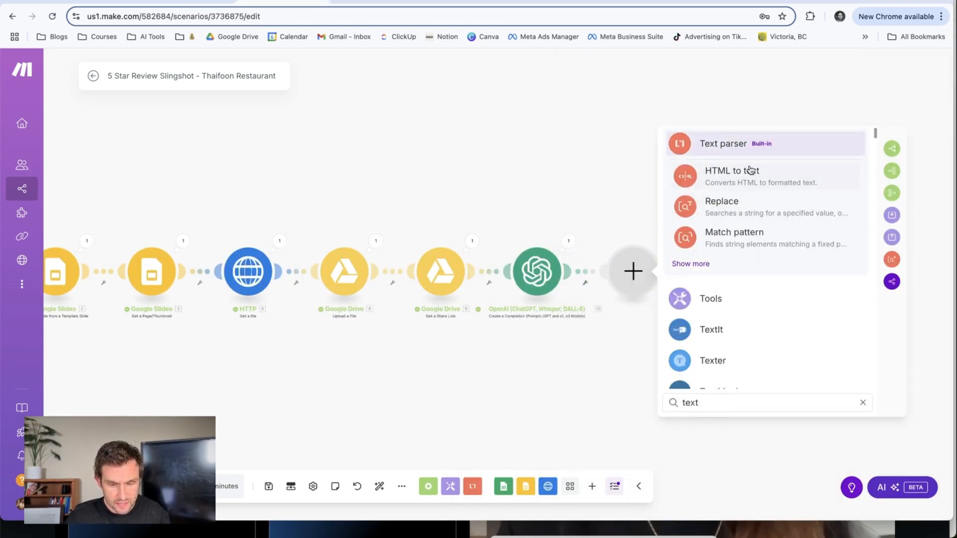
click(732, 203)
Set the Text parser's Pattern to ^"(.*)"$ without a trailing line break and its New value to $1.
click(718, 114)
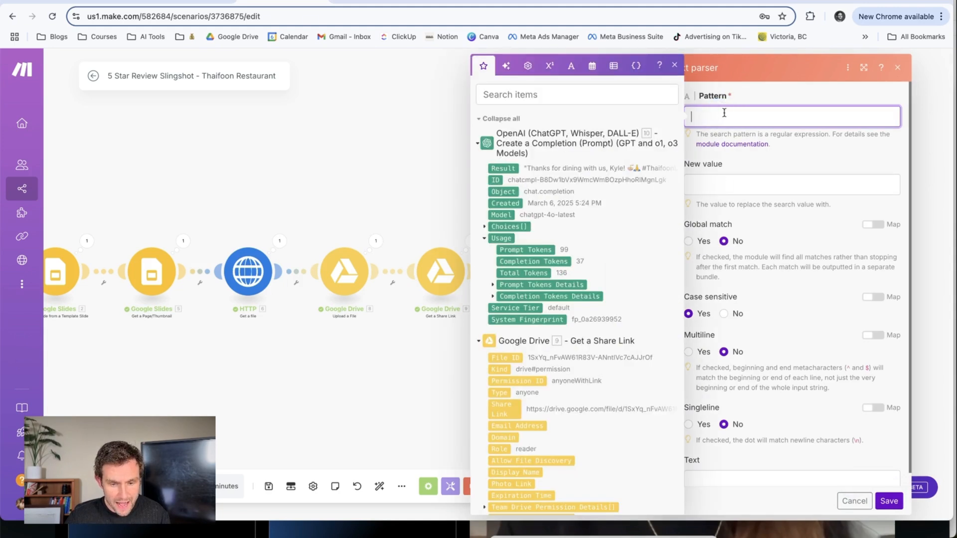
text(^"(.*)"$)
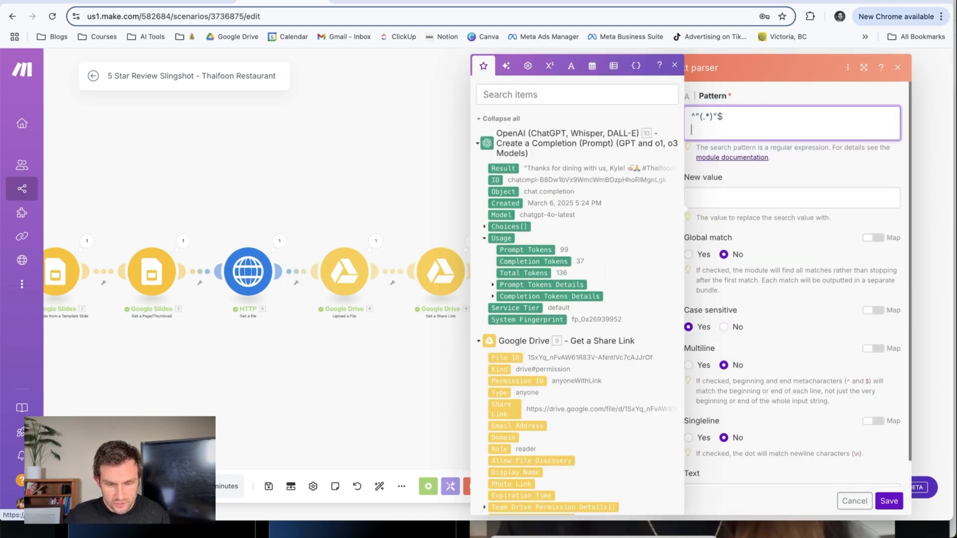
key(BackSpace)
click(789, 98)
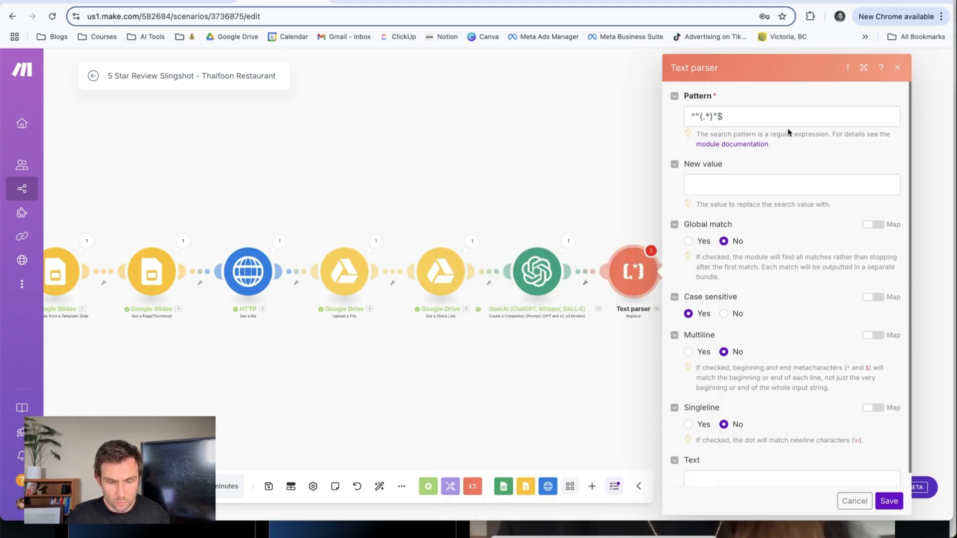
click(729, 188)
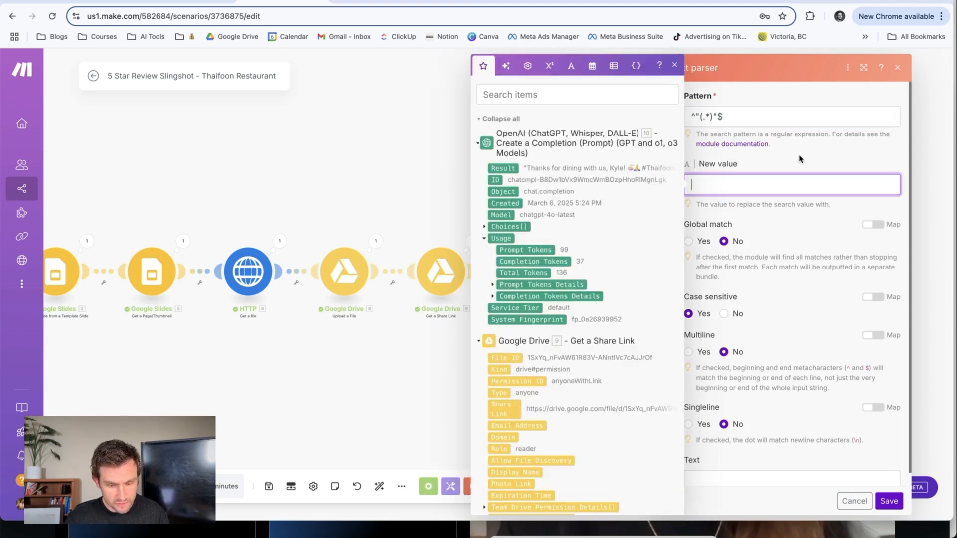
text($1)
click(791, 98)
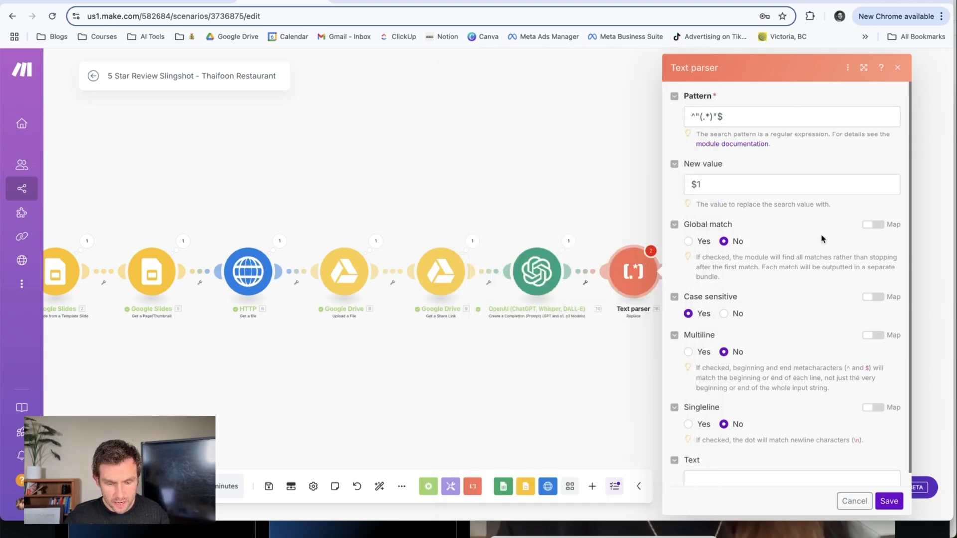
Set Global match to Yes, map the parser's Text to the OpenAI Result, and save the module.
click(688, 241)
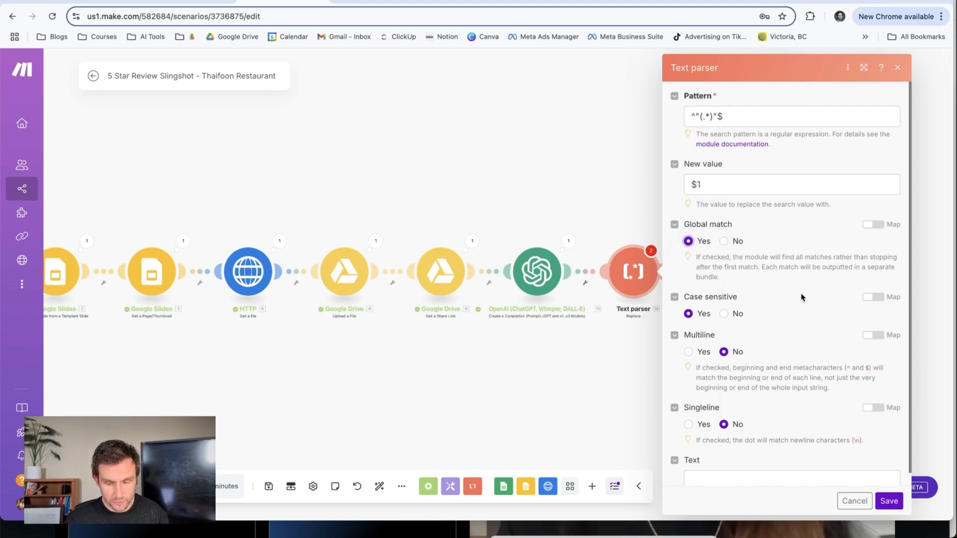
scroll(801, 297, down, 1)
click(738, 462)
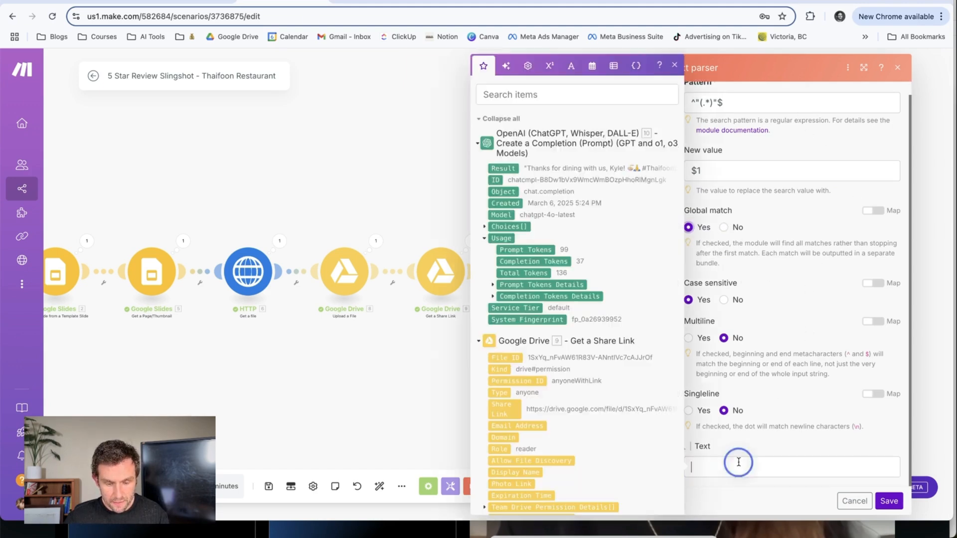
click(510, 169)
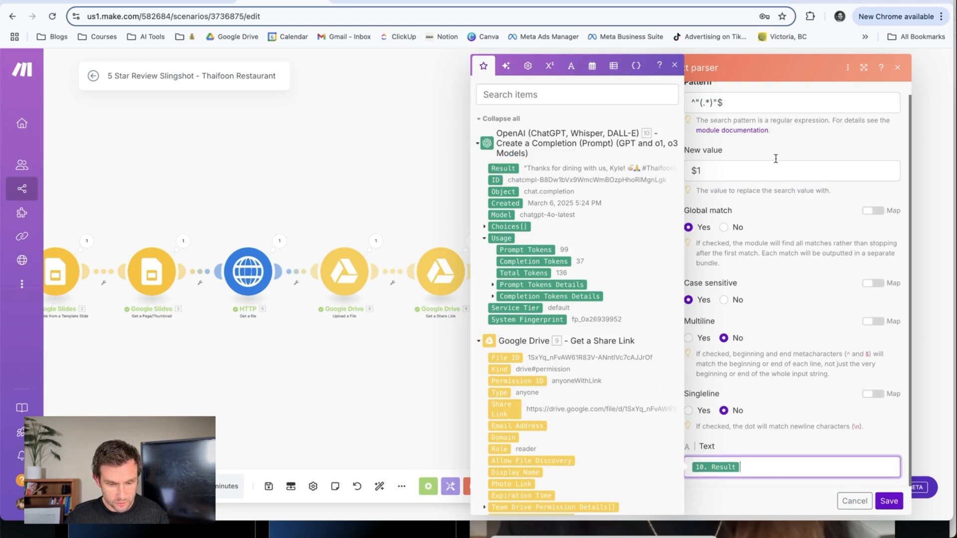
click(834, 120)
click(889, 502)
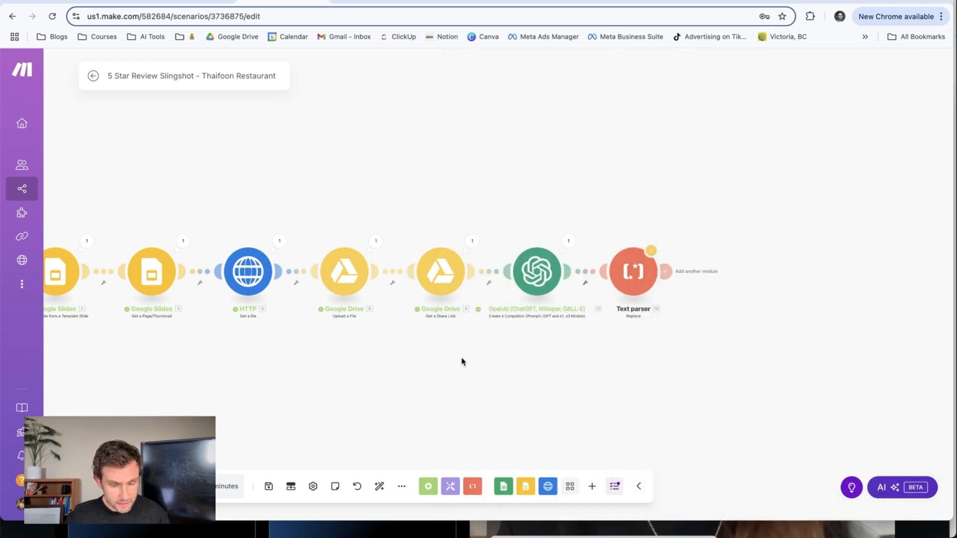
Run the scenario once and check the Text parser's input and output caption text.
drag(464, 362, 651, 344)
click(119, 487)
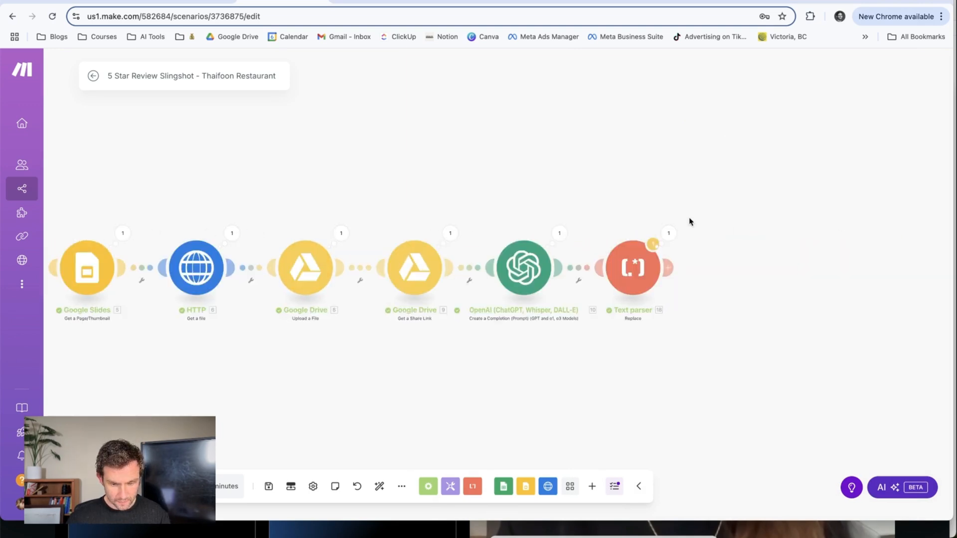
click(669, 233)
drag(745, 185, 853, 208)
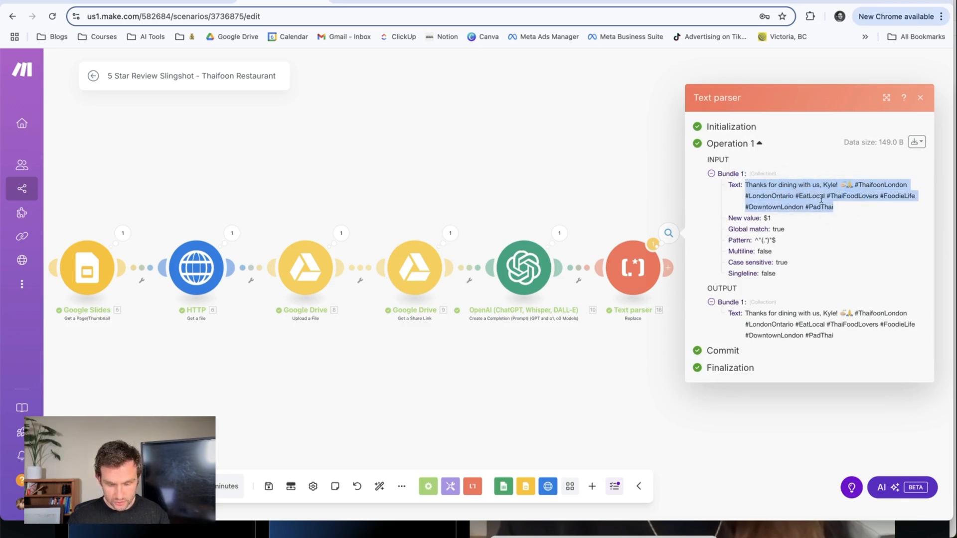
click(687, 379)
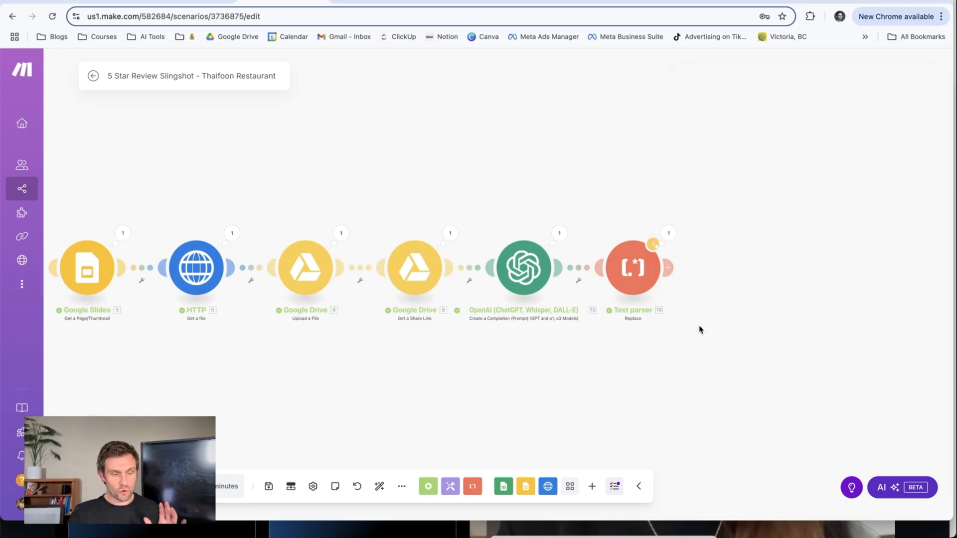
Add an Instagram for Business (Facebook login) Create a photo post module after the Text parser.
click(671, 269)
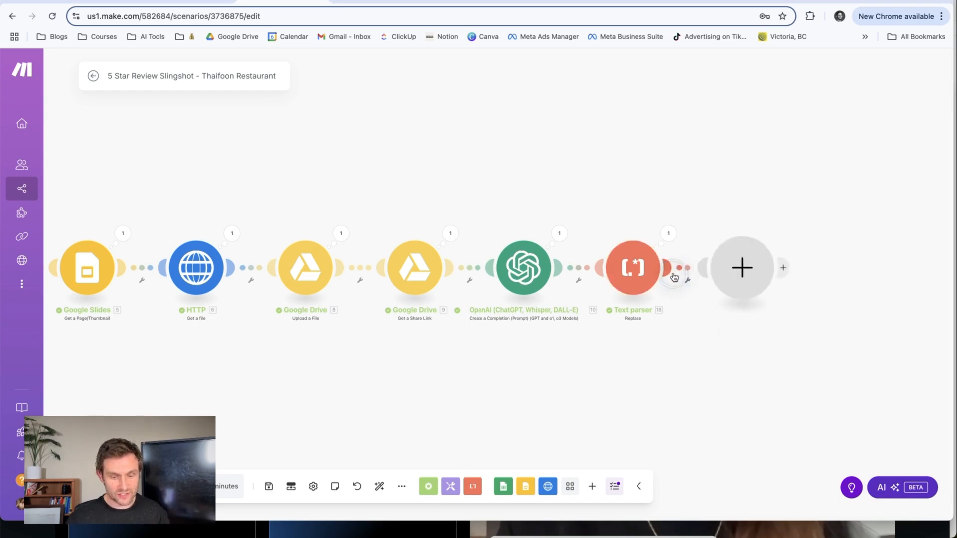
click(586, 324)
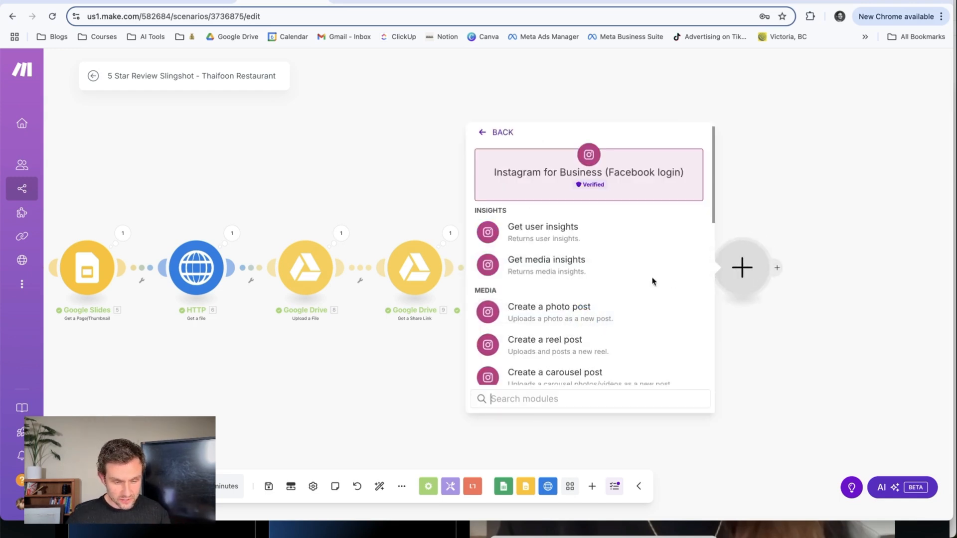
click(584, 322)
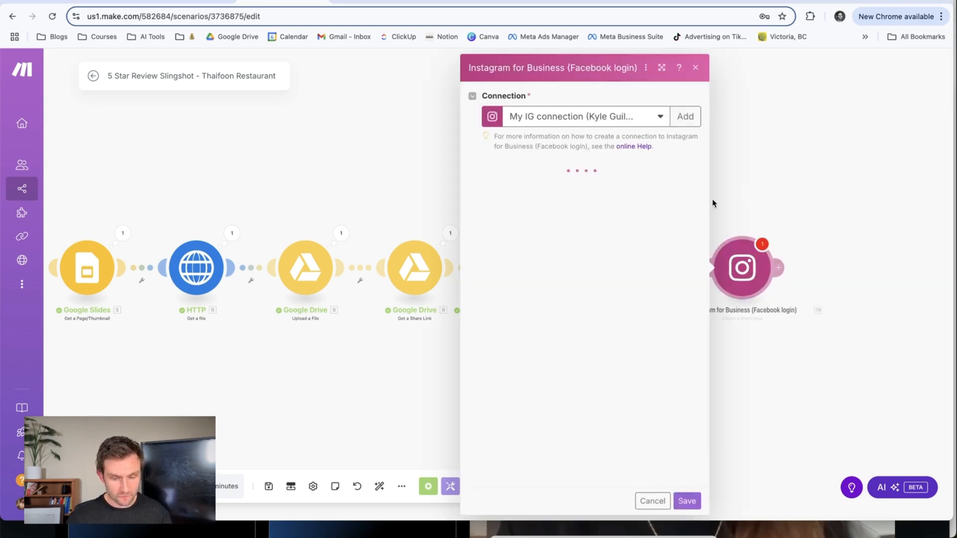
Set the Instagram module's Page to the account owner's personal page for testing.
click(567, 186)
click(529, 210)
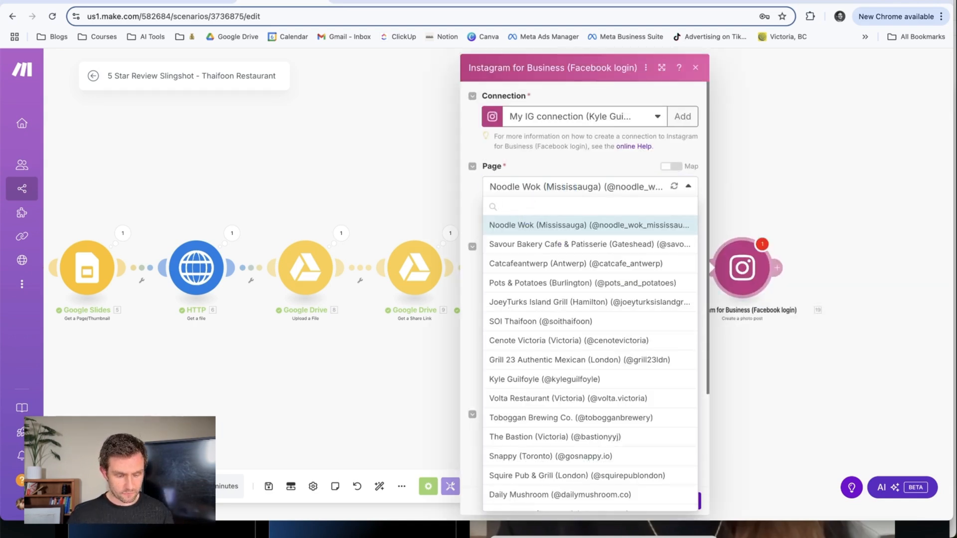
text(kyle)
click(520, 227)
Map the Photo URL to the share link module's Web Content Link and the Caption to the Text parser's Text, and save the module.
click(529, 266)
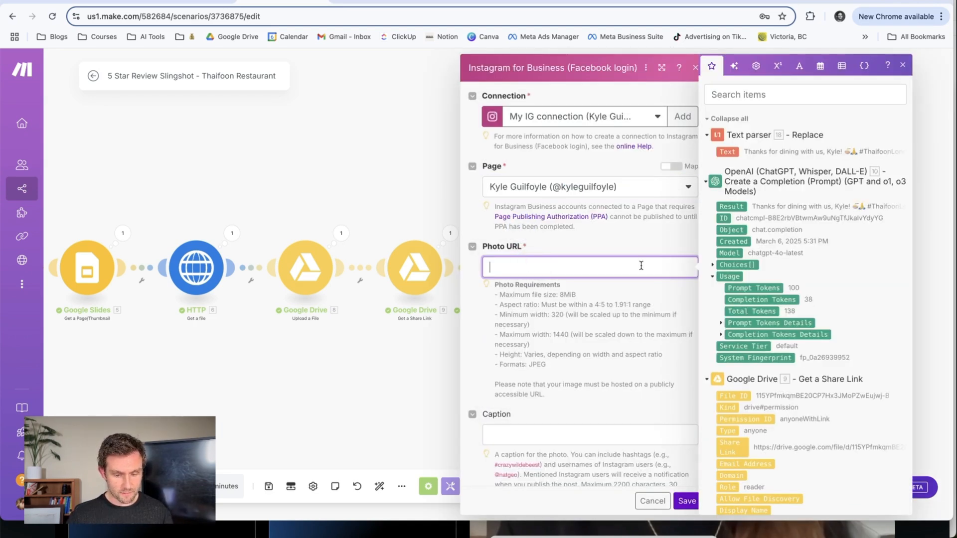
scroll(849, 370, down, 4)
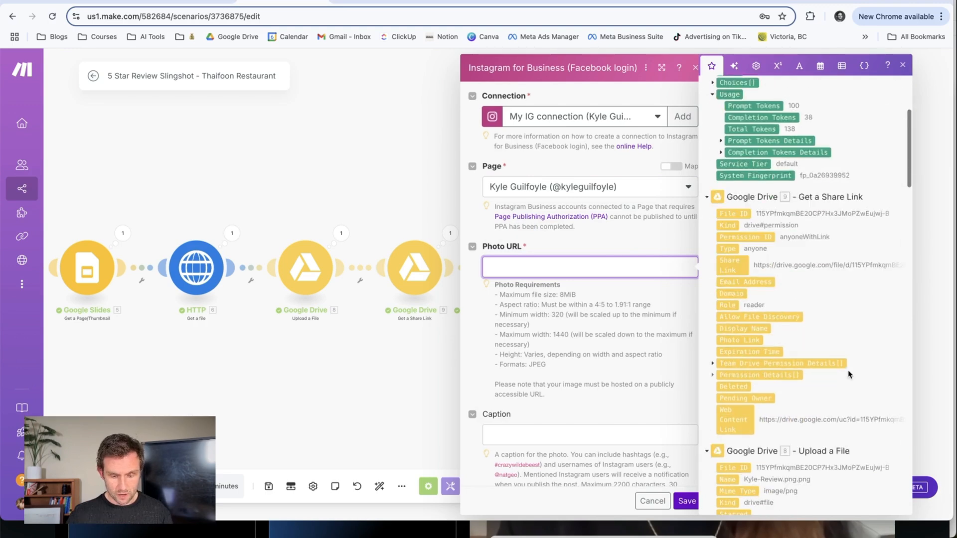
click(733, 419)
click(524, 433)
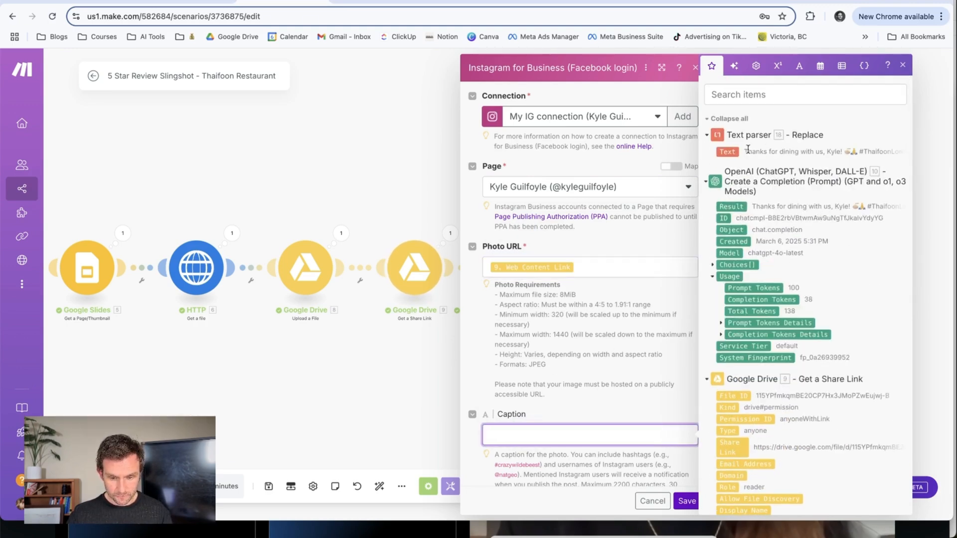
click(727, 152)
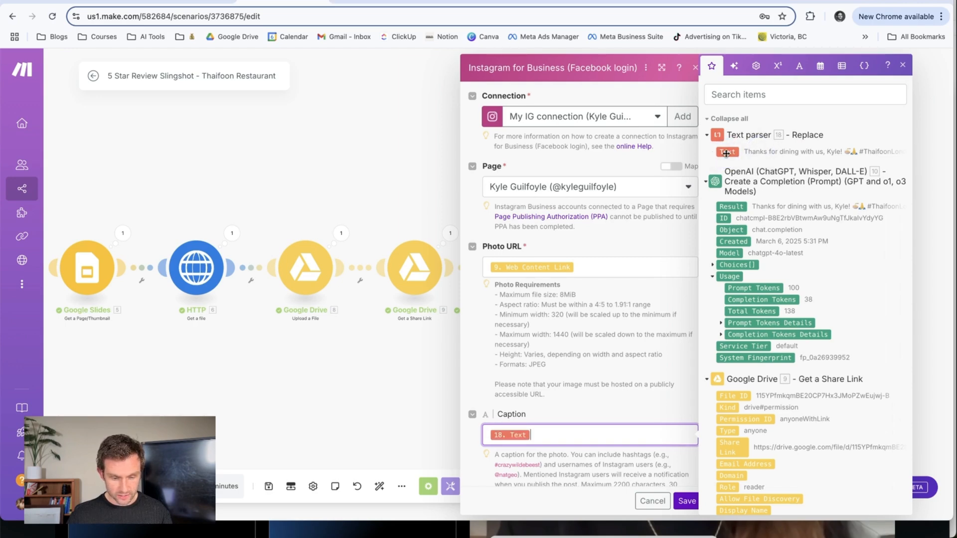
click(546, 349)
scroll(649, 354, down, 3)
scroll(648, 354, up, 3)
scroll(666, 356, down, 3)
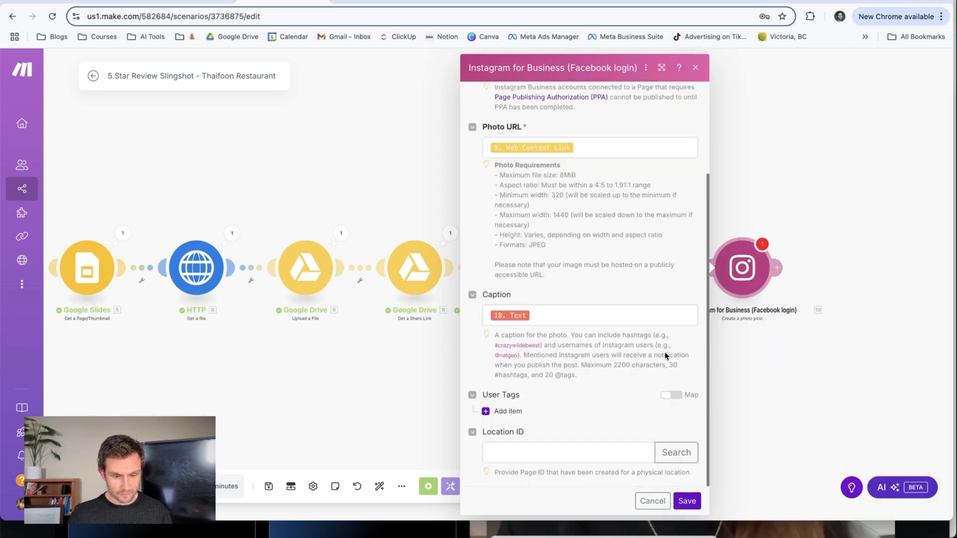
scroll(666, 355, up, 5)
click(687, 501)
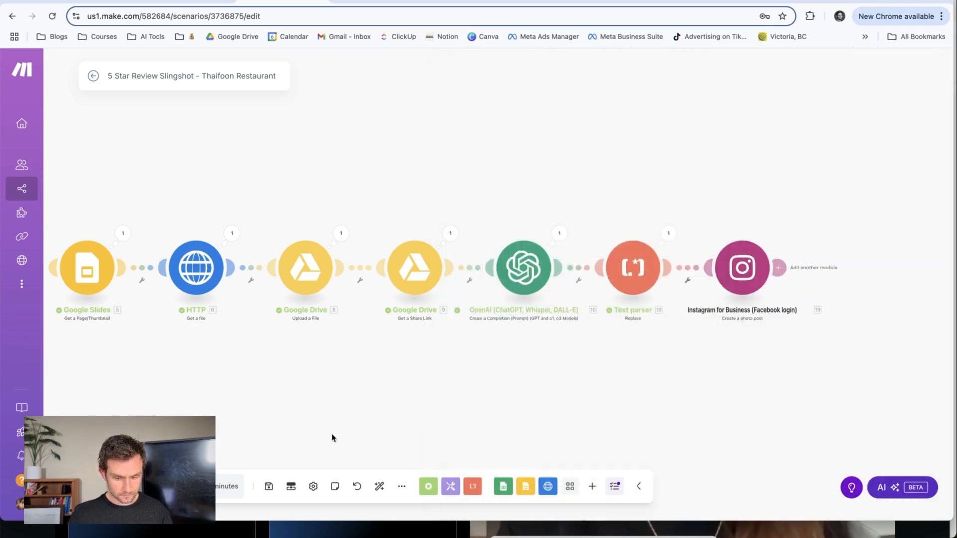
In the Thaifoon Reviews sheet, enter "What's up Instagram, just testing out this super cool automation." in A18 and the reviewer's first name in B18.
click(532, 2)
click(183, 319)
text(What's up)
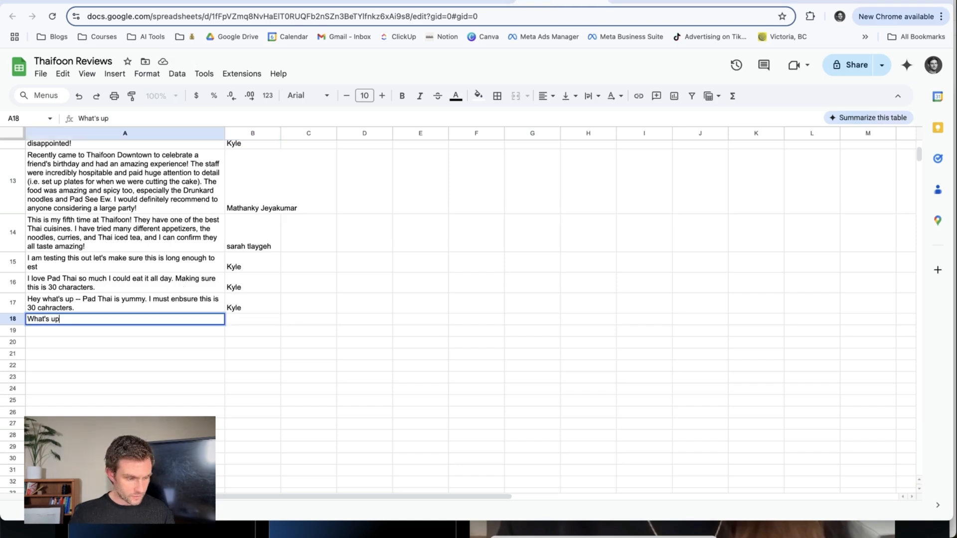
text( Ins)
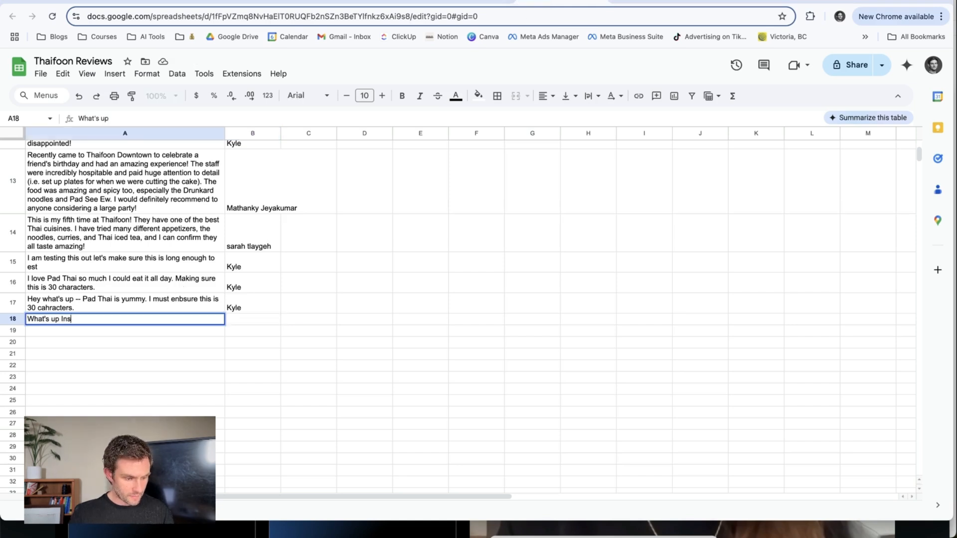
text(tagram, just testing)
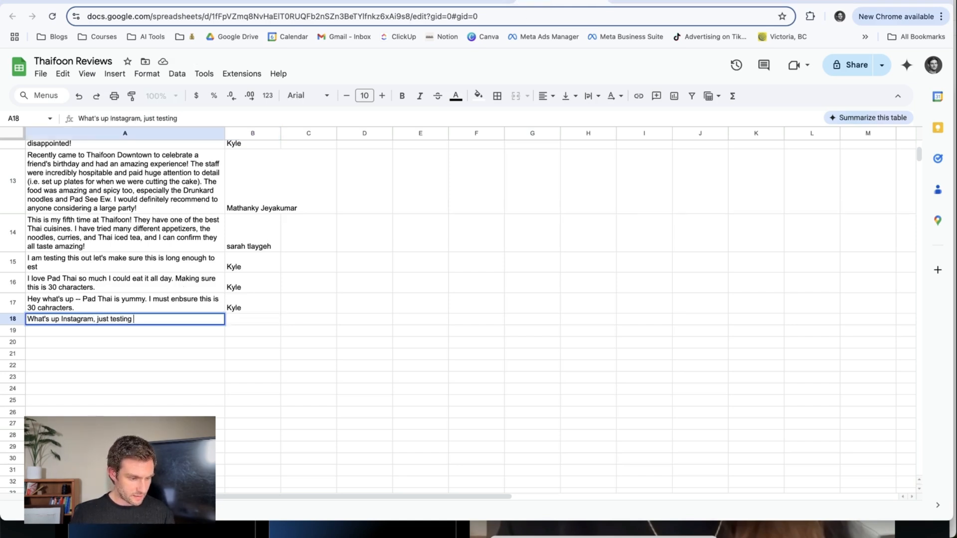
text( out this super cool )
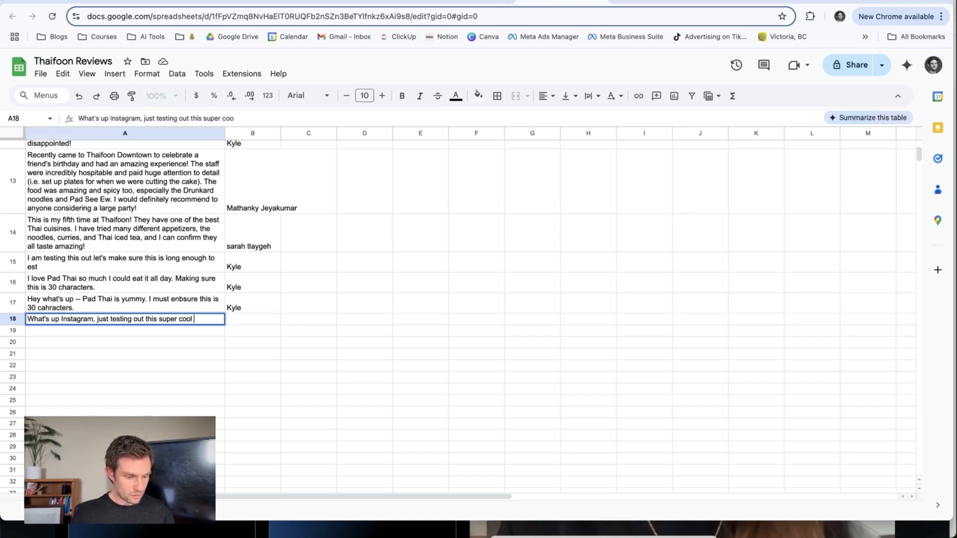
text(automation.)
key(Return)
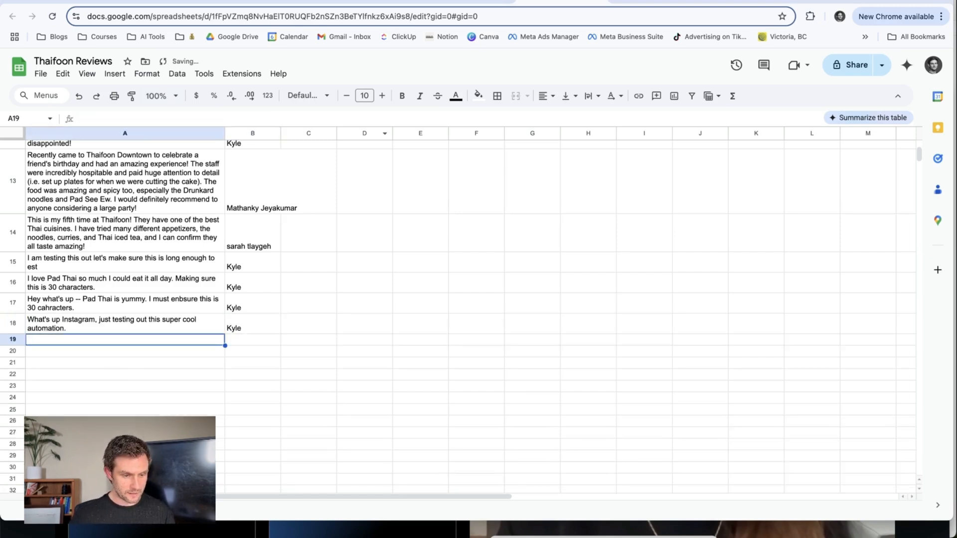
Switch back to Make, run the scenario, and open the newly published review post on the personal Instagram profile.
click(252, 3)
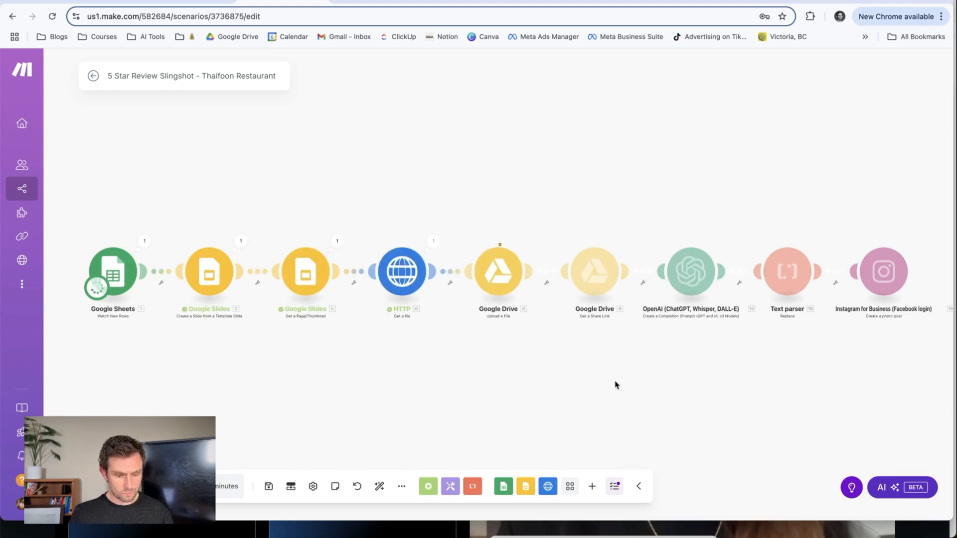
drag(848, 368, 646, 371)
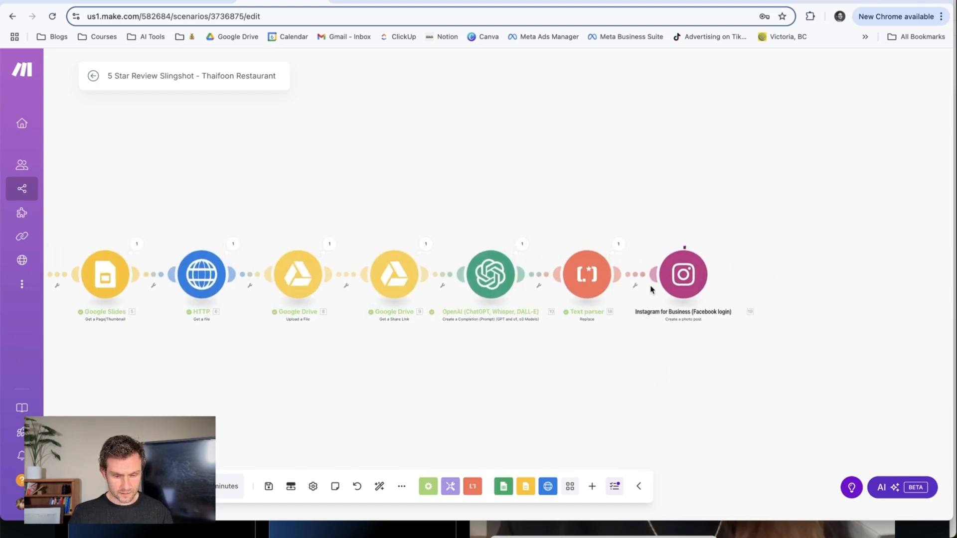
click(841, 2)
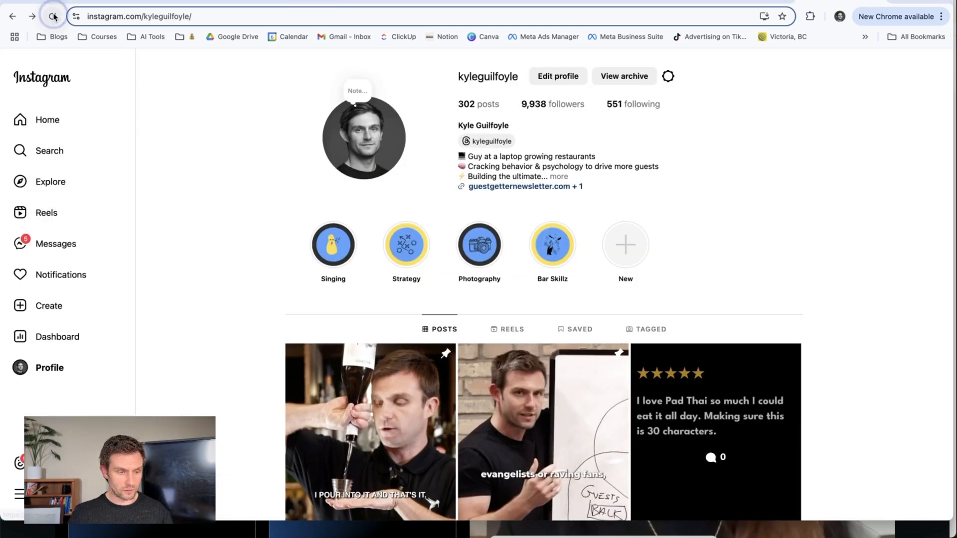
click(53, 17)
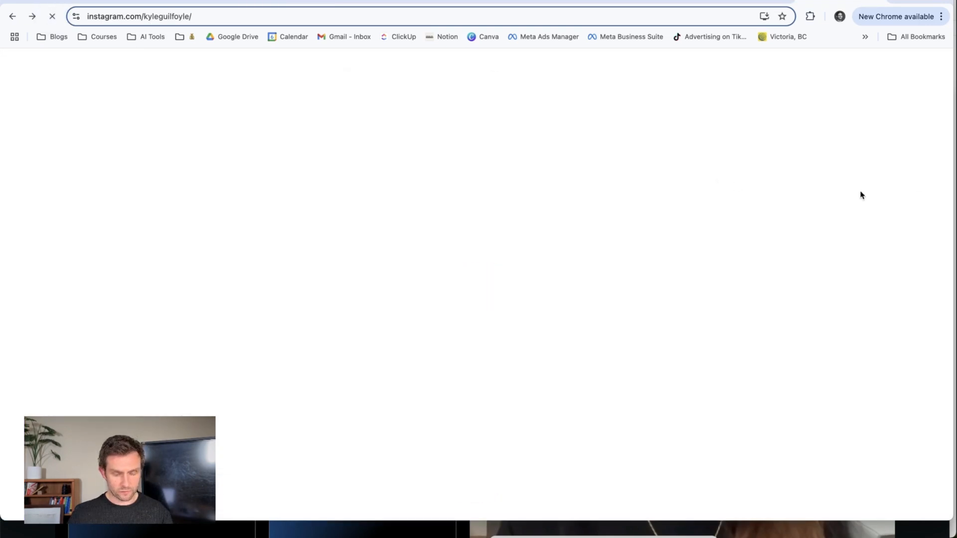
scroll(765, 343, down, 2)
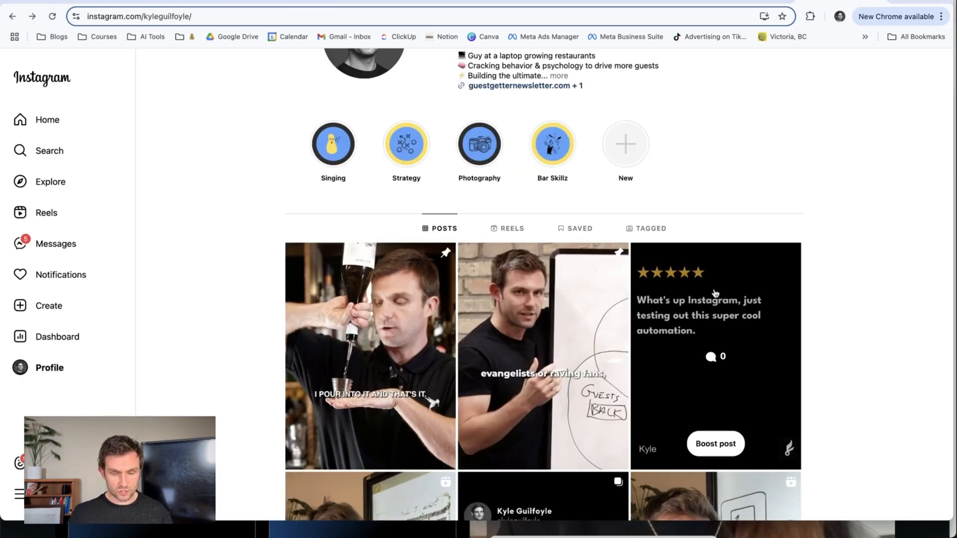
click(750, 323)
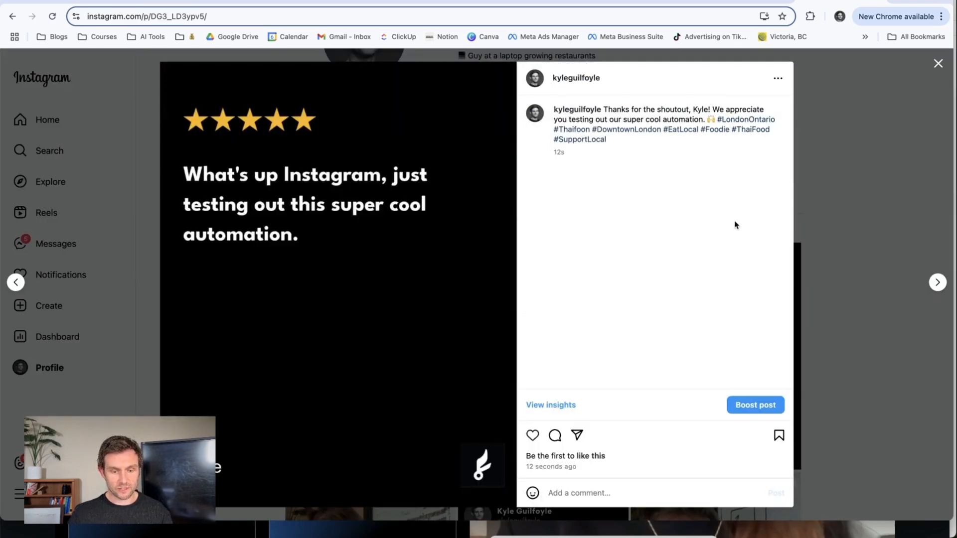
Switch to Meta Business Suite and change the selected business asset to the personal Facebook and Instagram account.
click(726, 1)
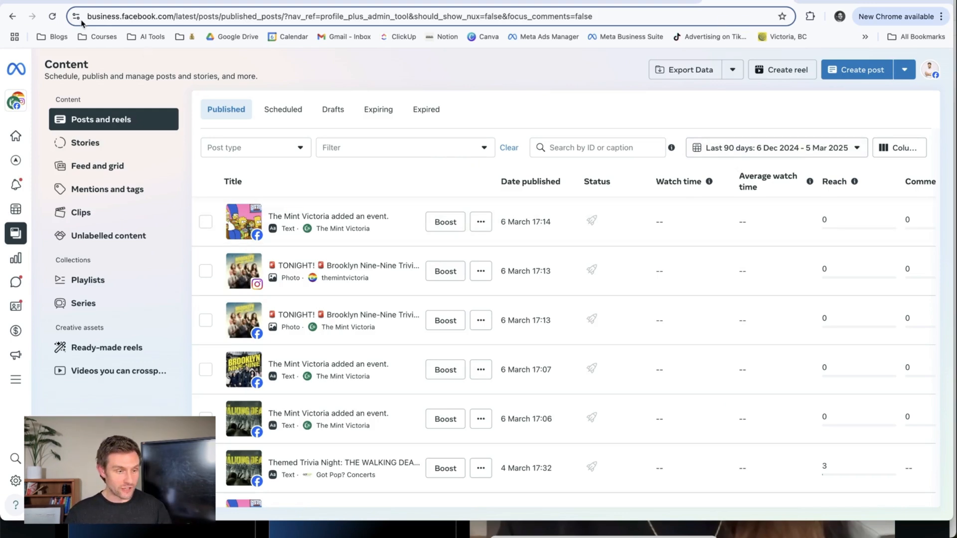
click(17, 103)
text(kyle)
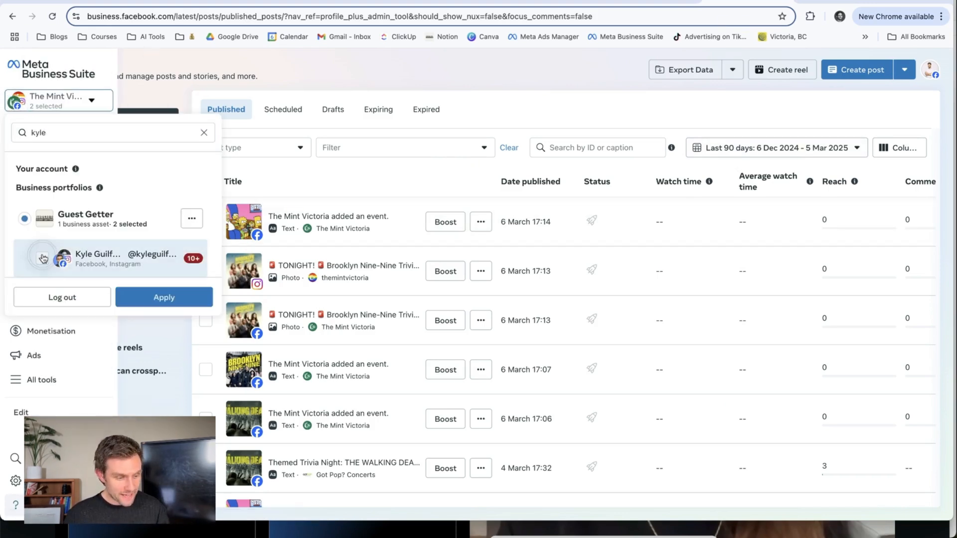
click(164, 297)
Permanently delete the newest published Instagram photo post, the test review.
click(480, 222)
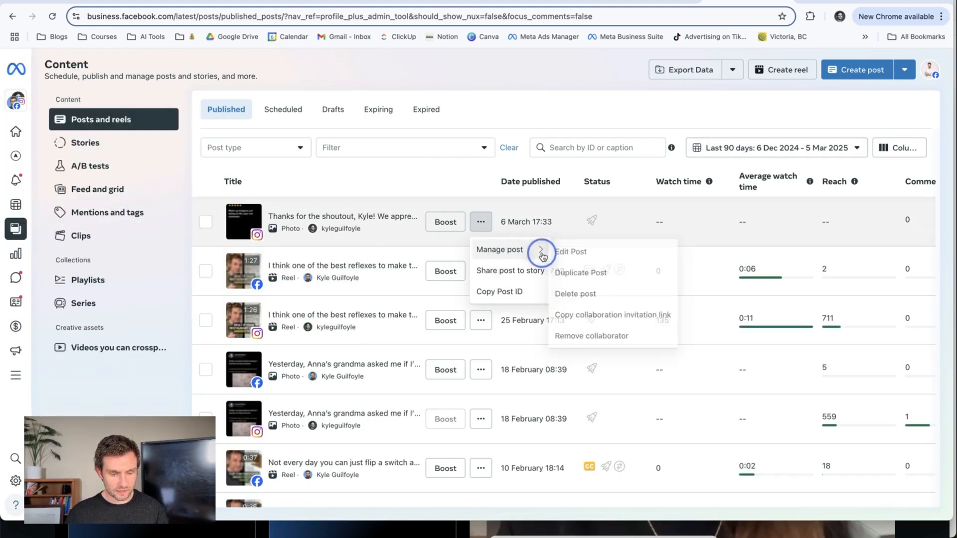
mouse_move(514, 249)
click(576, 294)
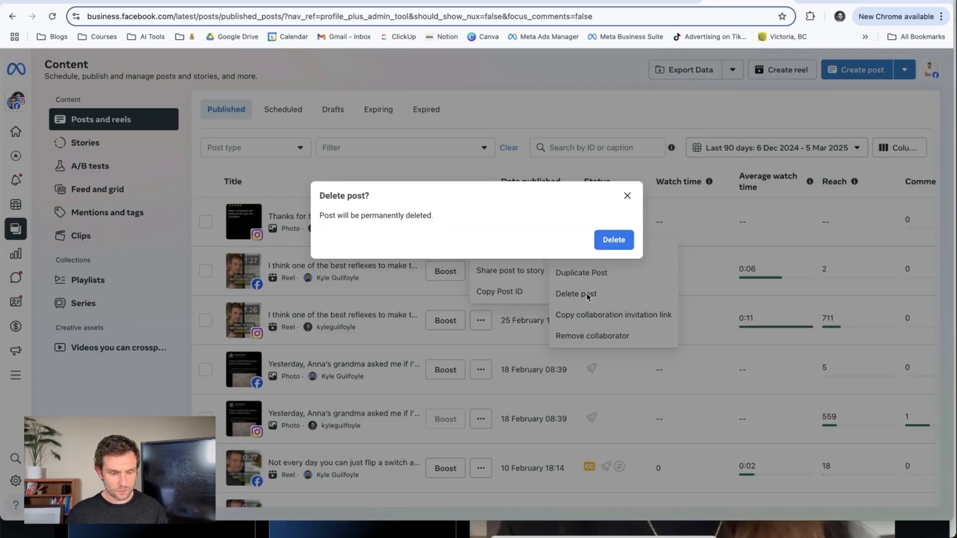
click(613, 239)
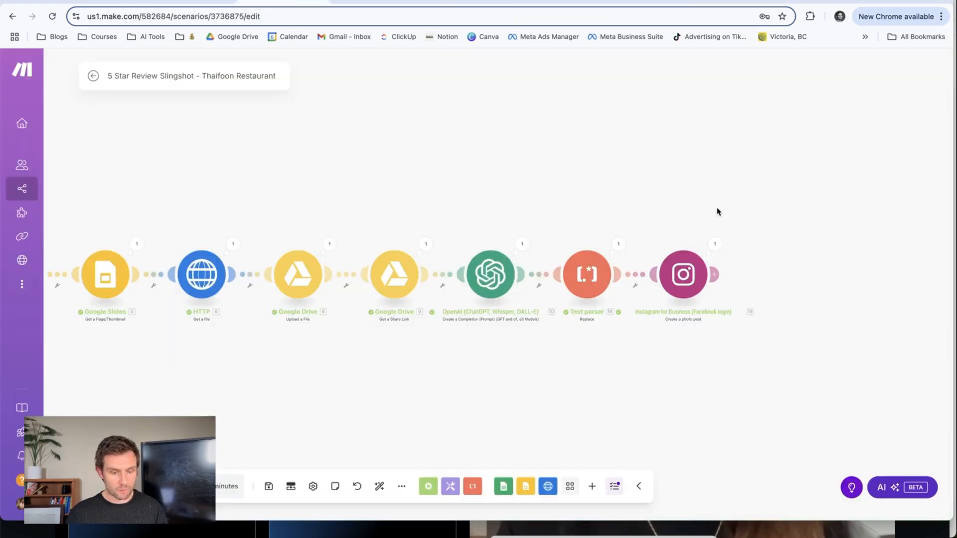
In Make, set the Instagram module's Page to Thaifoon Restaurant (London) and save the module.
click(684, 298)
click(793, 183)
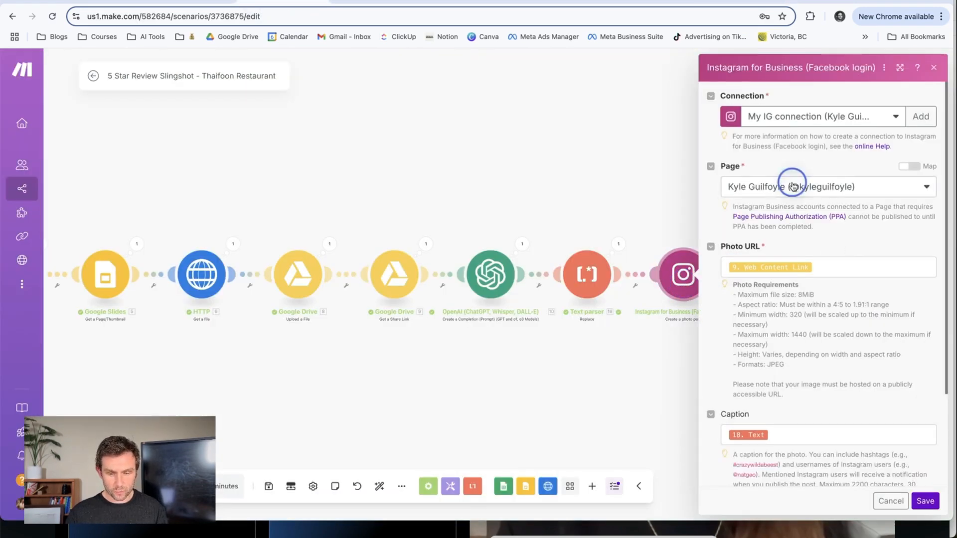
text(thaifoon)
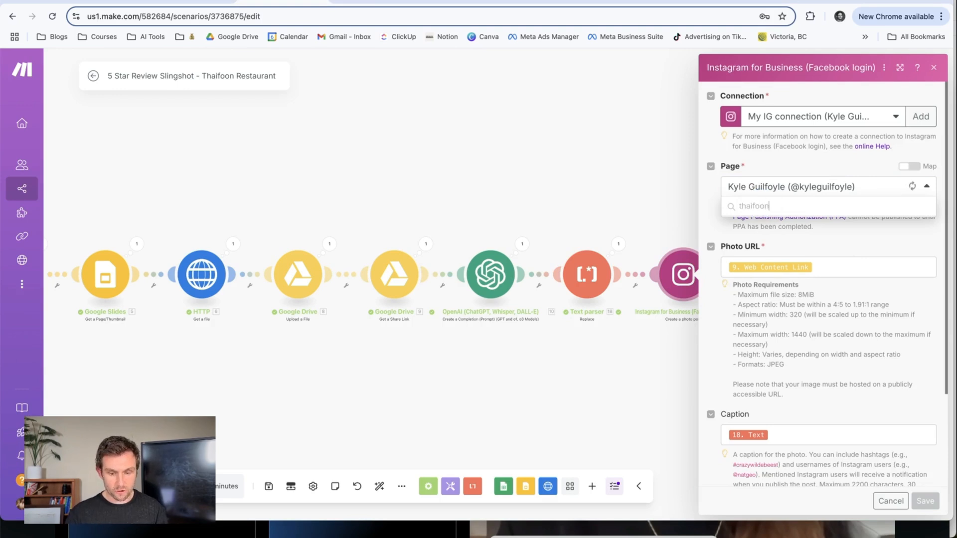
click(798, 223)
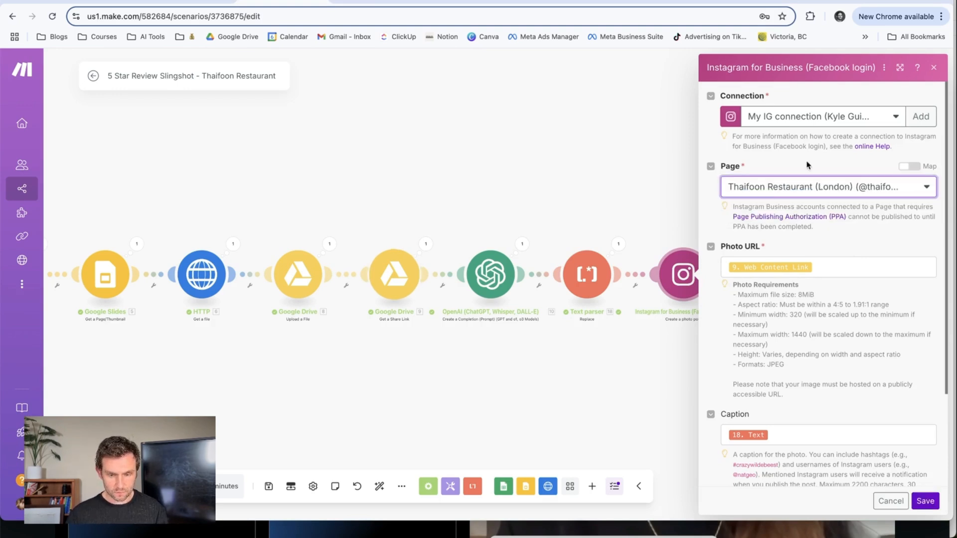
click(925, 501)
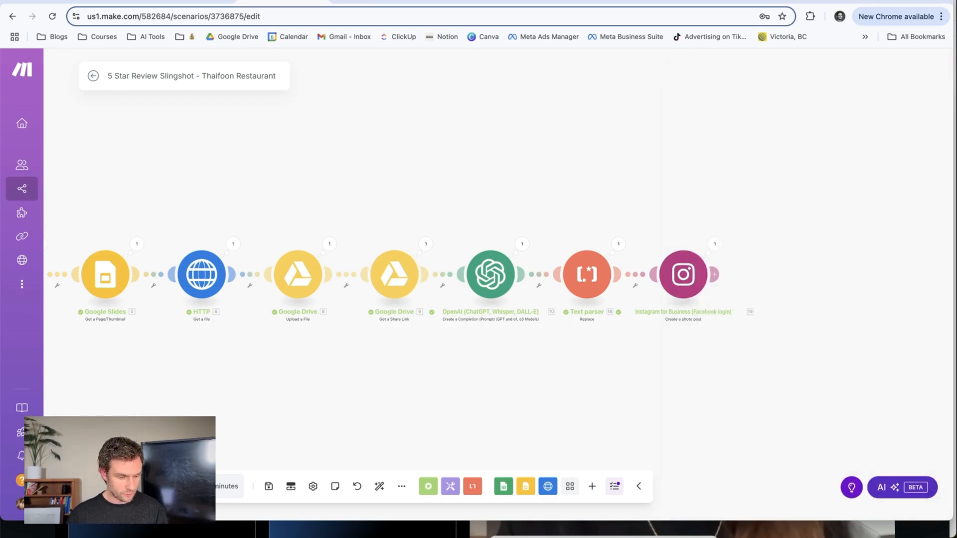
Schedule the scenario by Days of the week for Tuesday and Thursday, with a run time in the 4 PM hour, and save the schedule.
click(227, 486)
click(25, 271)
click(24, 312)
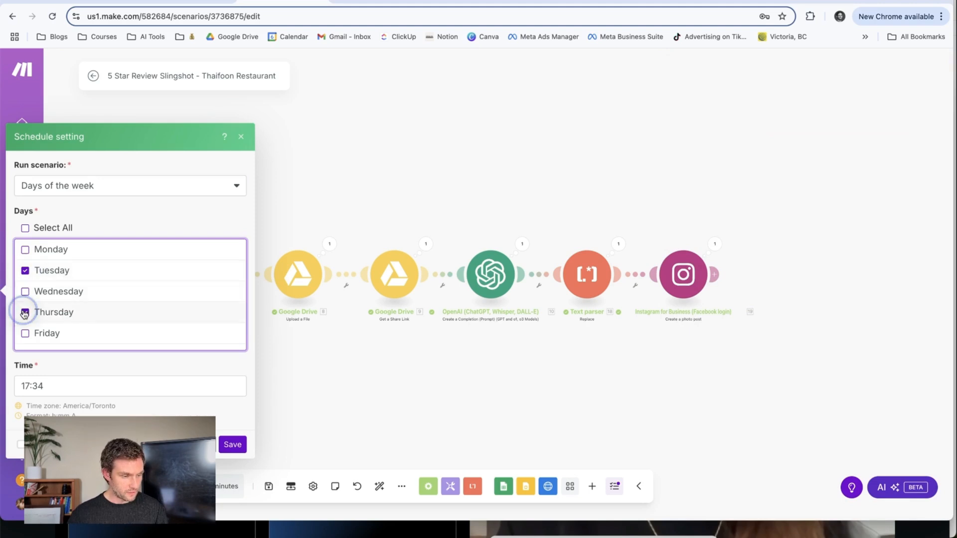
click(71, 388)
click(274, 379)
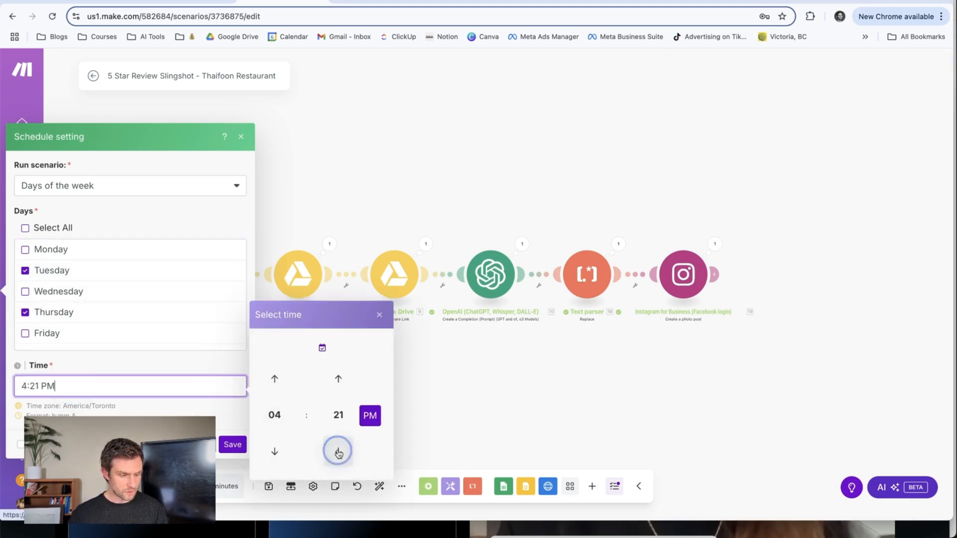
click(338, 453)
click(338, 452)
click(338, 453)
click(338, 453)
click(338, 452)
click(338, 453)
click(338, 452)
click(338, 453)
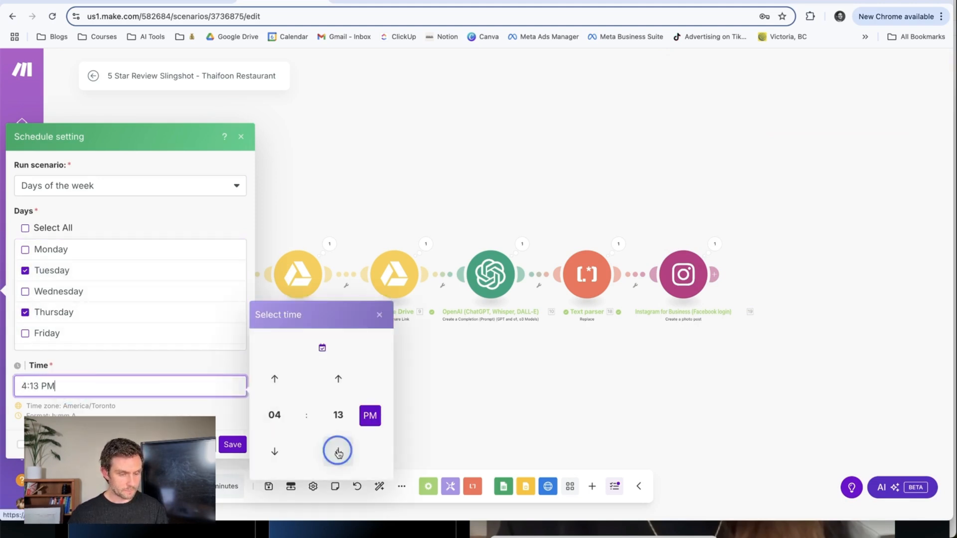
click(338, 453)
click(230, 443)
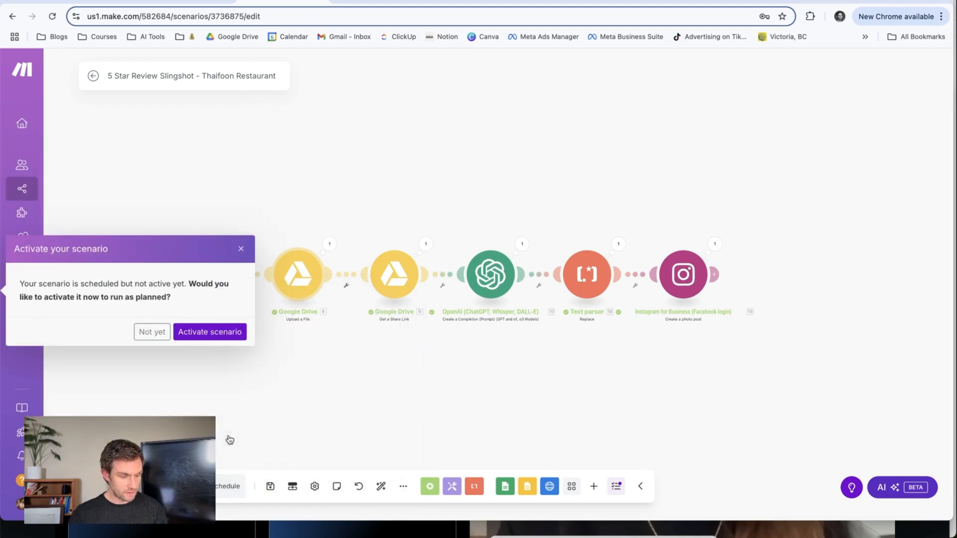
Activate the scheduled scenario so it runs as planned, and save it.
click(218, 339)
click(270, 486)
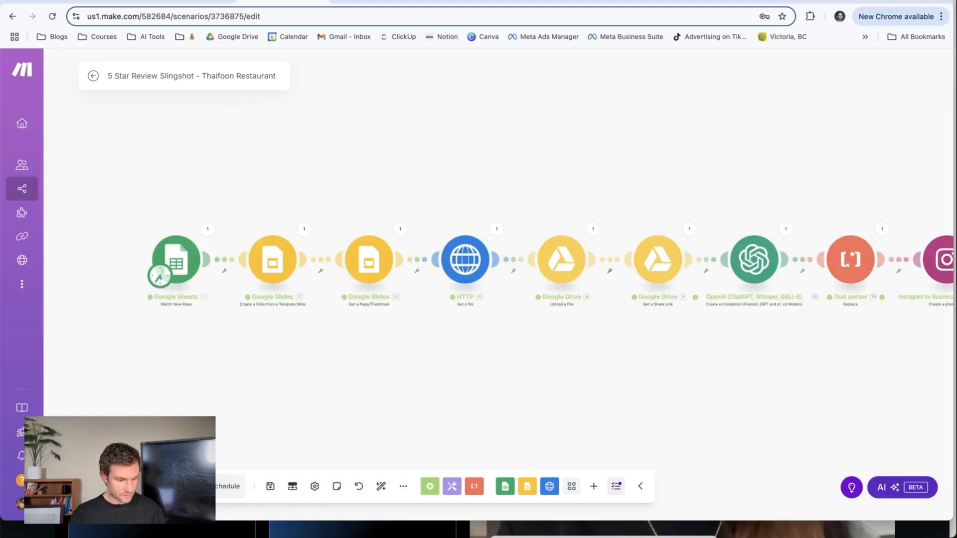
drag(543, 366, 472, 385)
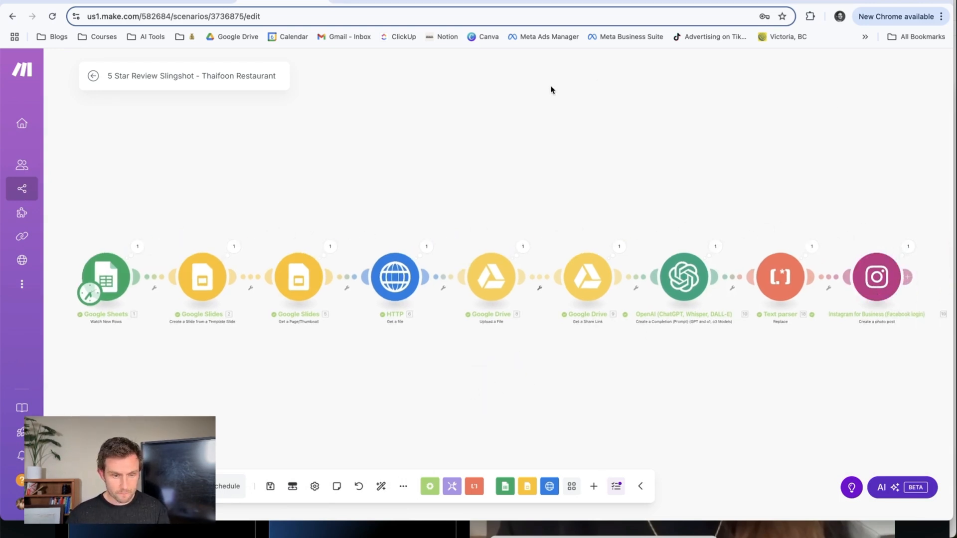
Leave Make and search Google for "thaifoon restaurant".
click(855, 2)
click(581, 16)
text(thaifo)
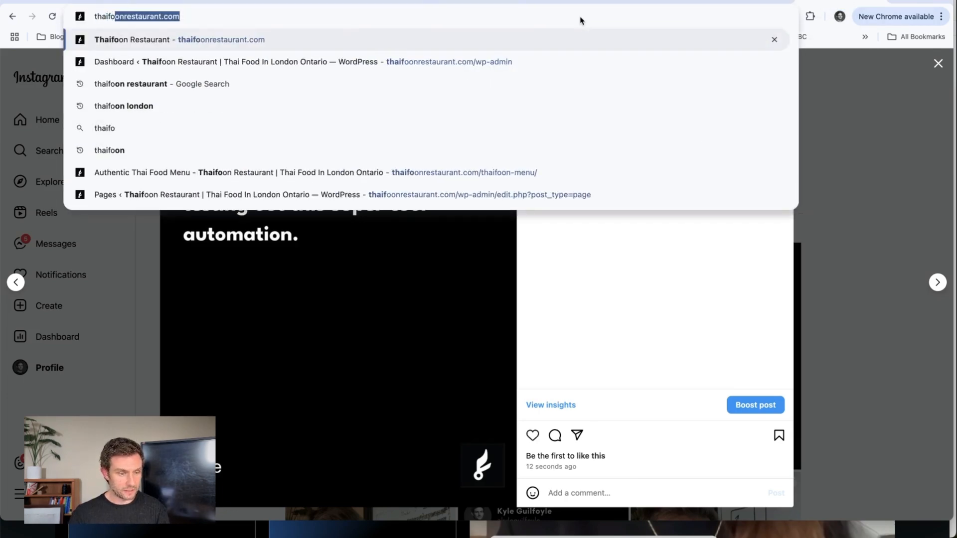
key(BackSpace)
key(BackSpace)
key(BackSpace)
key(BackSpace)
text(ifoon restaurant)
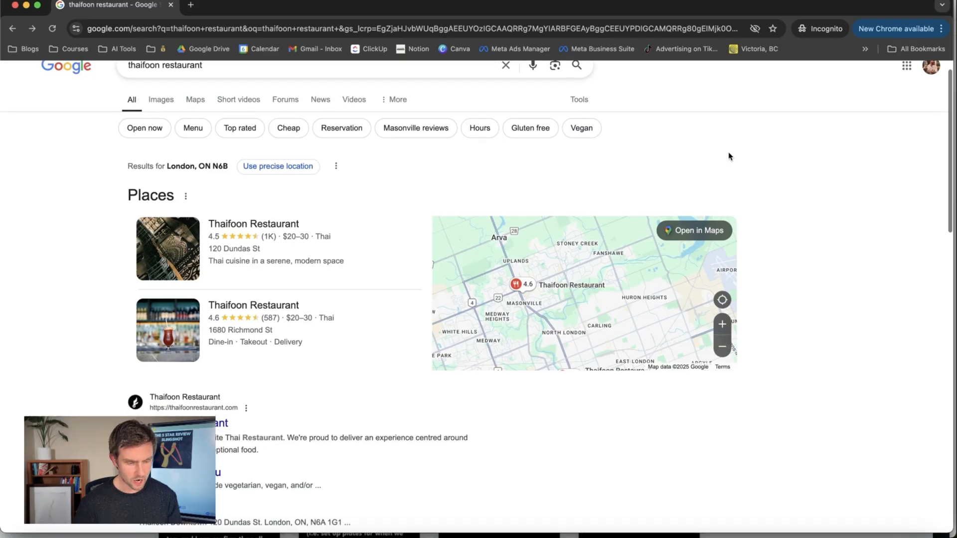
Open the reviews of the Thaifoon Restaurant listing at 1680 Richmond St and start writing a review.
click(321, 320)
click(753, 383)
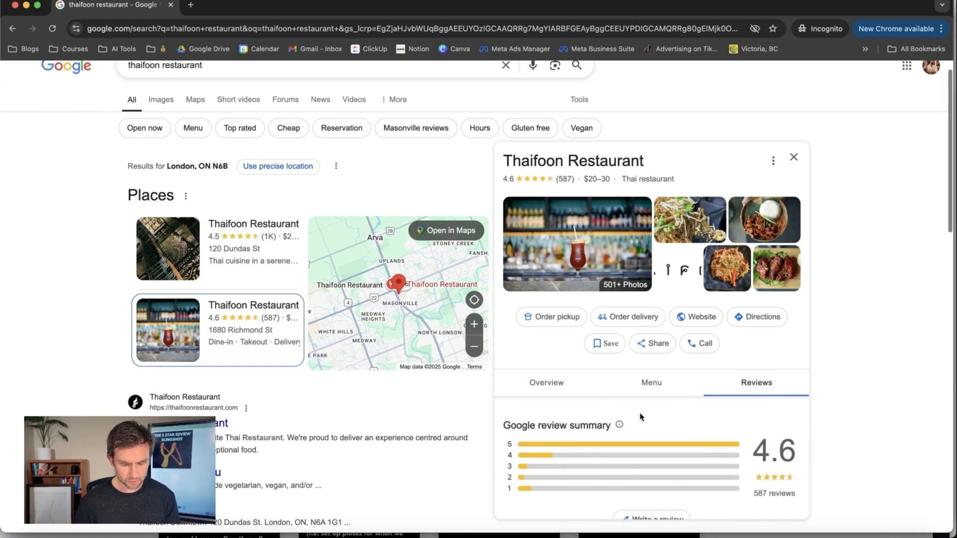
scroll(642, 429, down, 1)
click(649, 490)
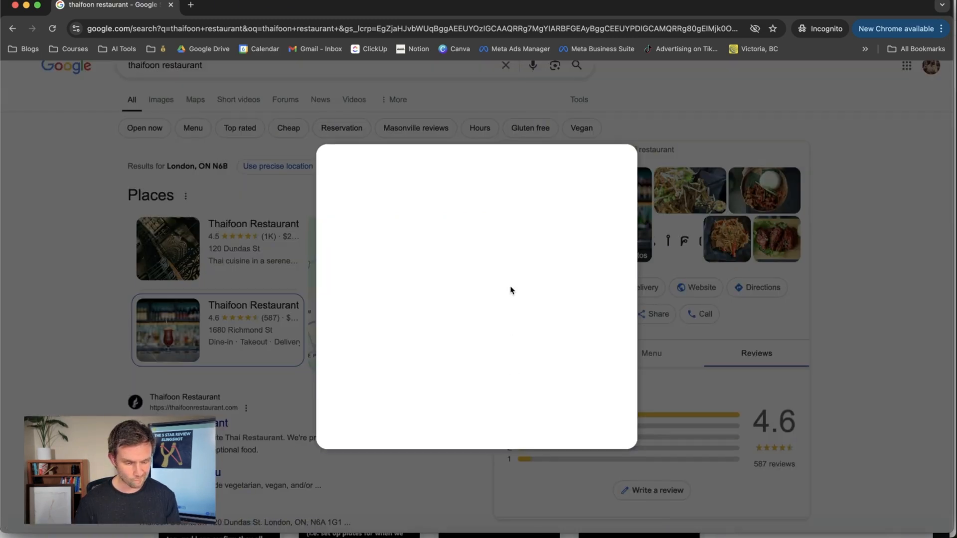
Rate the restaurant five stars overall and five stars each for Food, Service and Atmosphere.
click(526, 167)
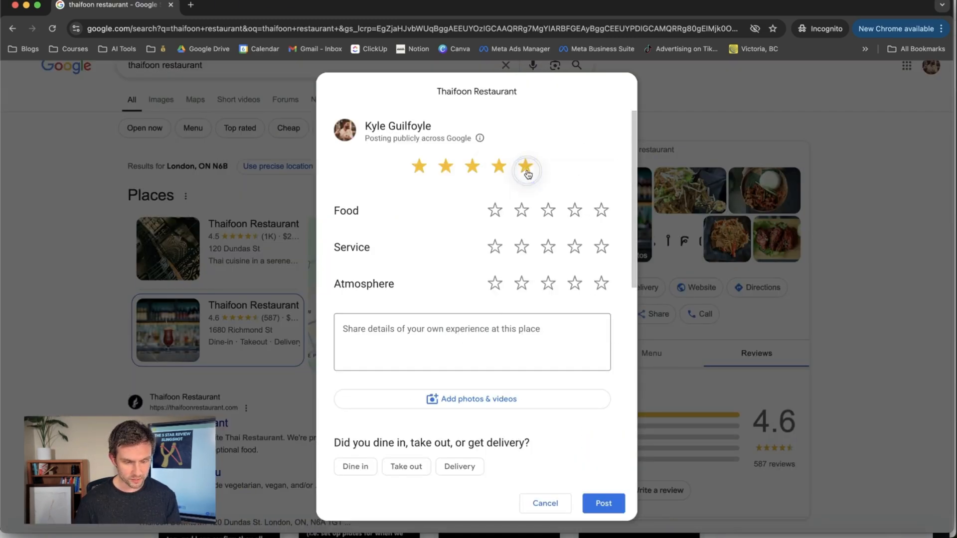
click(602, 211)
click(601, 247)
click(602, 283)
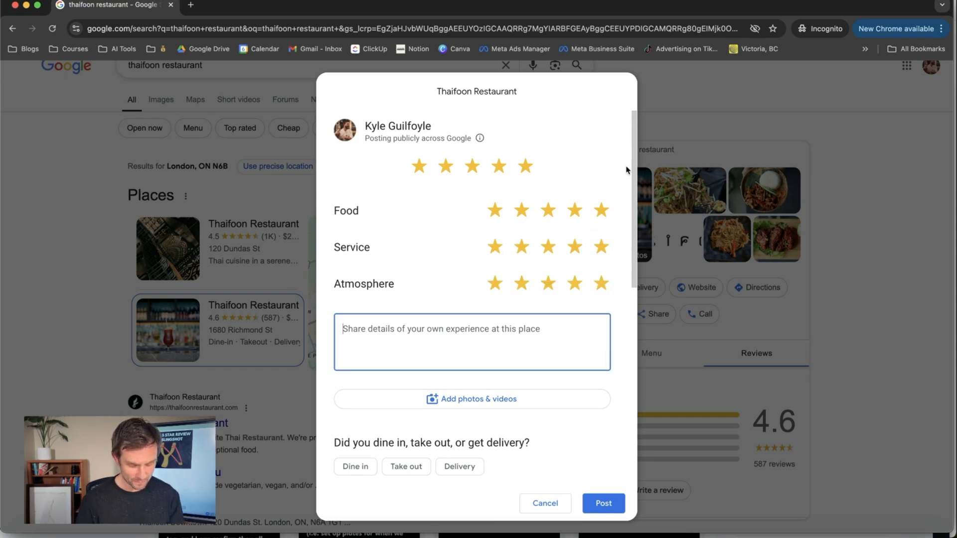
Paste the copied review beginning "My girlfriend and I come to Thaifoon at least once a week", post it and dismiss the points message.
text(My girlfriend and I come to Thaifoon at least once a week. The Pad Kra Pao is like crack. She loves the Peanut Pasta. Service is always top-notch. Definitely a must in London, Ontario.)
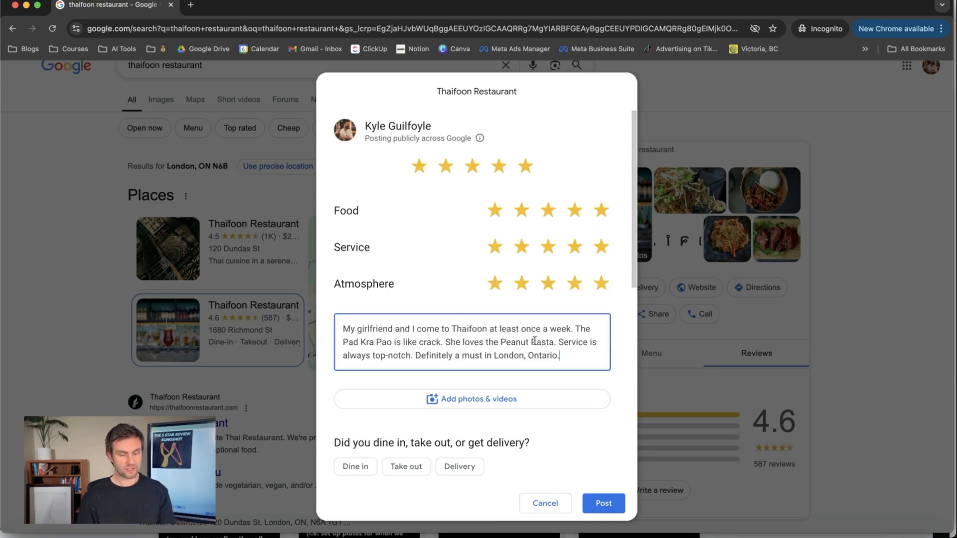
click(604, 504)
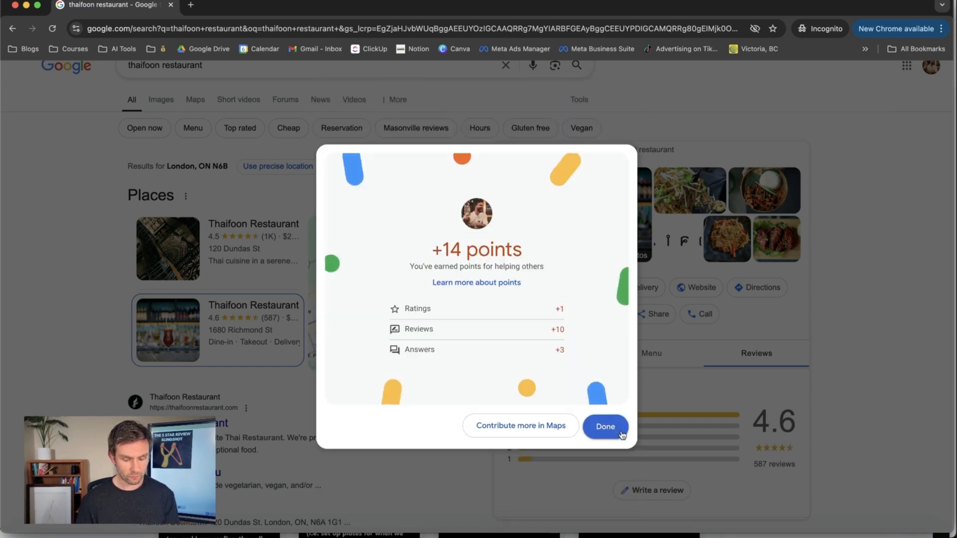
click(620, 432)
Switch to the Thaifoon Reviews spreadsheet in Google Sheets and check whether the posted review was added as a row.
key(super+grave)
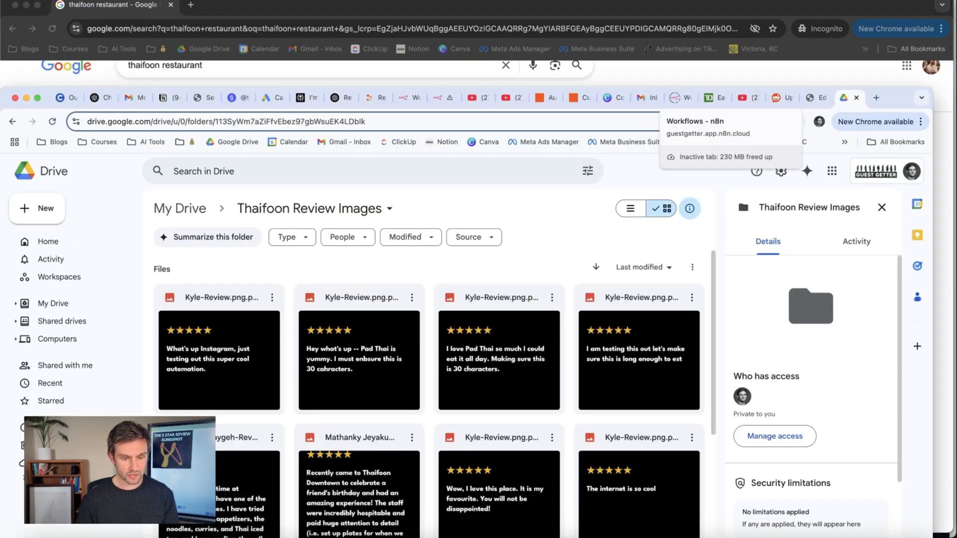
key(super+grave)
click(550, 4)
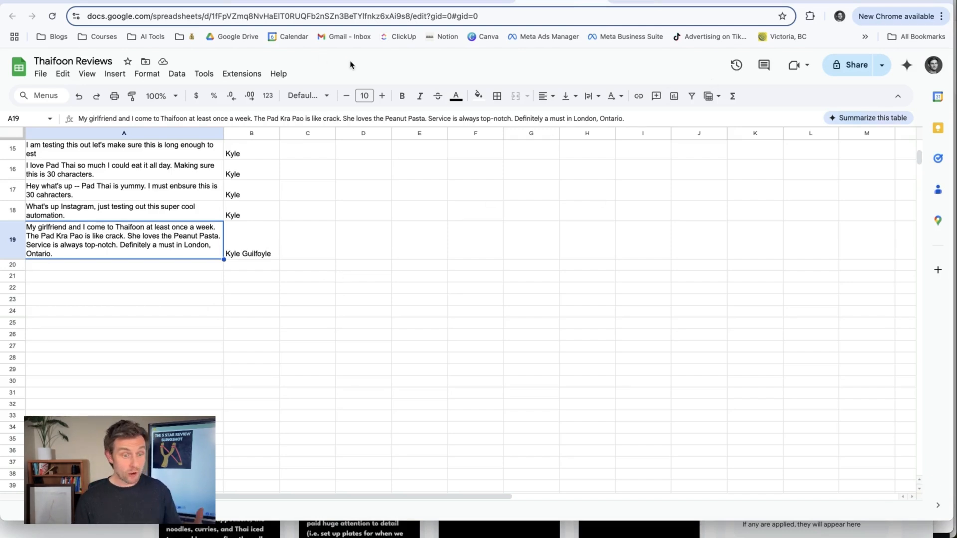
Return to the Make scenario and review its schedule settings without changing them.
click(272, 4)
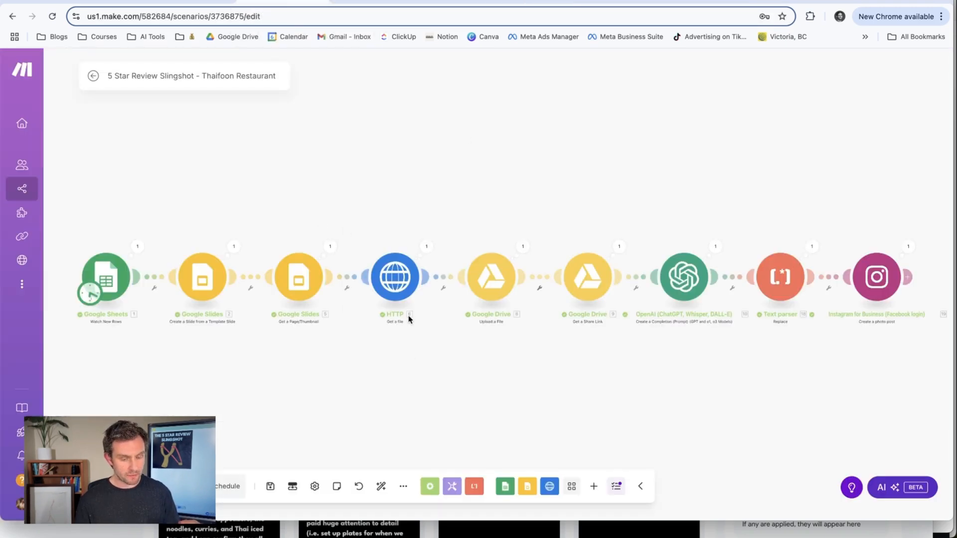
drag(344, 400, 362, 356)
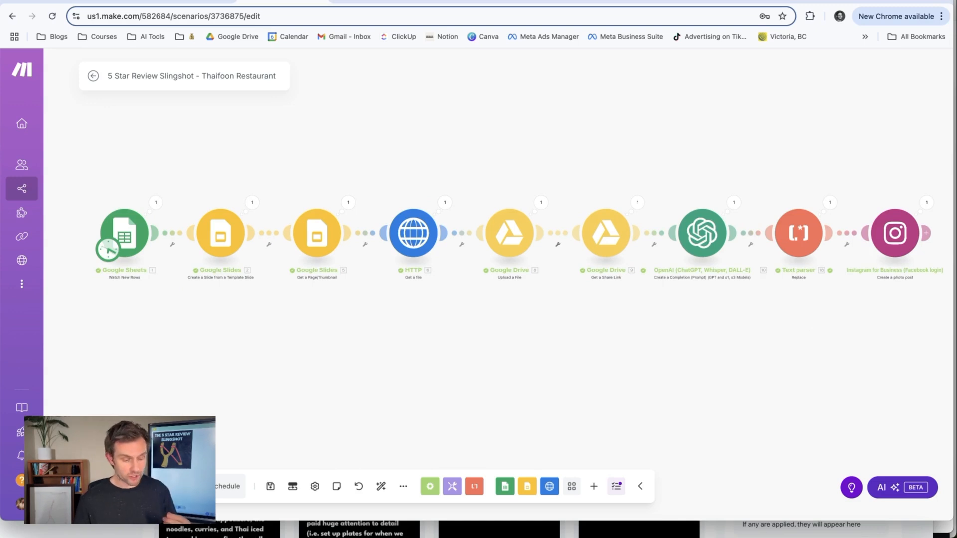
drag(288, 372, 406, 353)
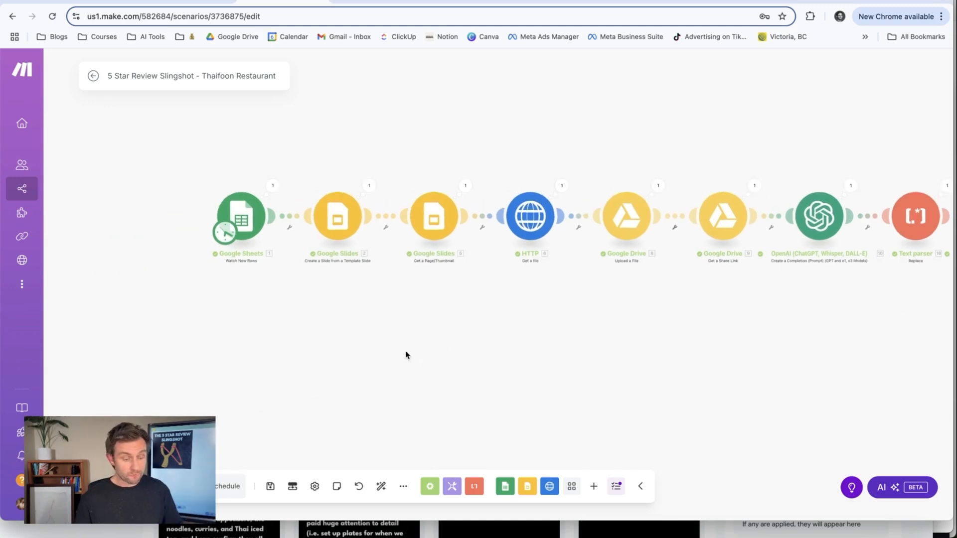
click(226, 489)
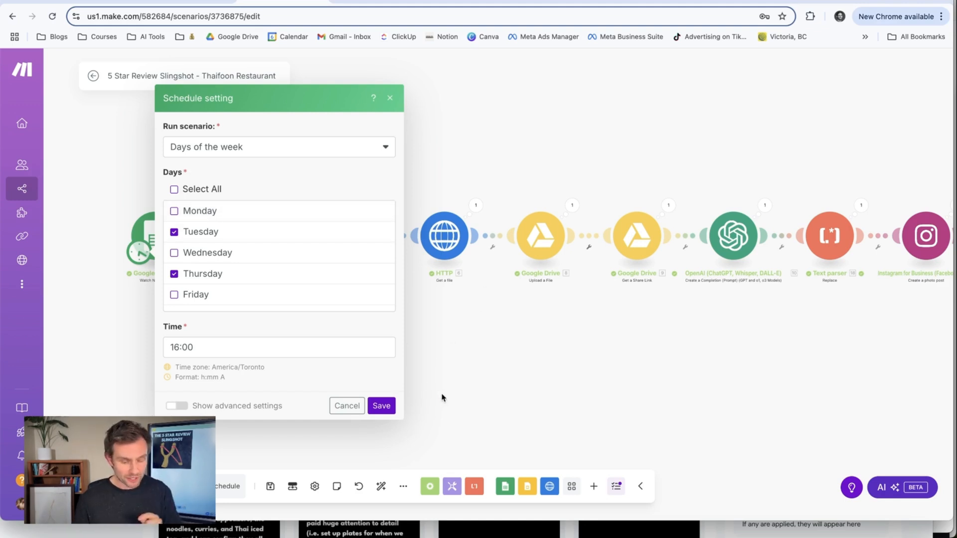
click(444, 410)
Run the scenario once, and refresh the thaifoonrestaurants Instagram profile to view the newly published review post.
click(112, 486)
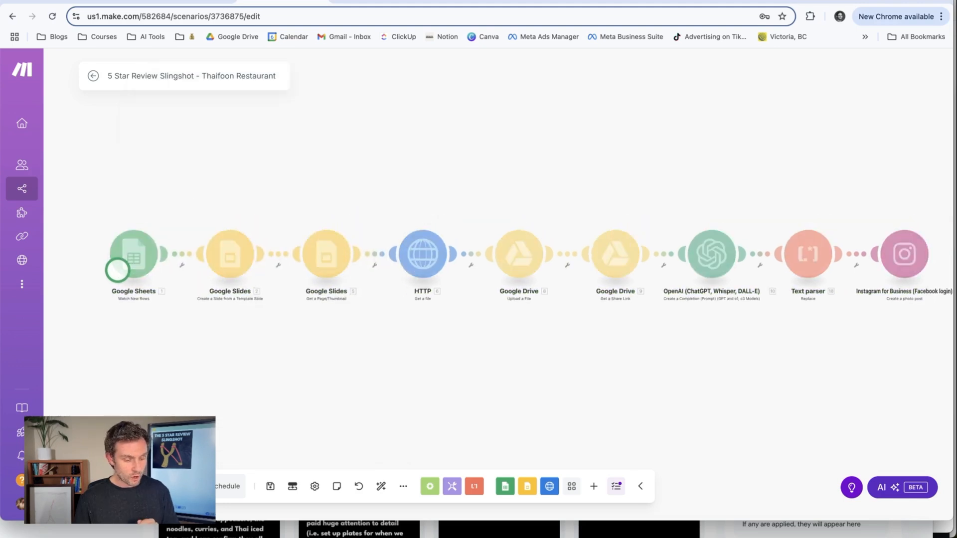
drag(600, 381, 525, 382)
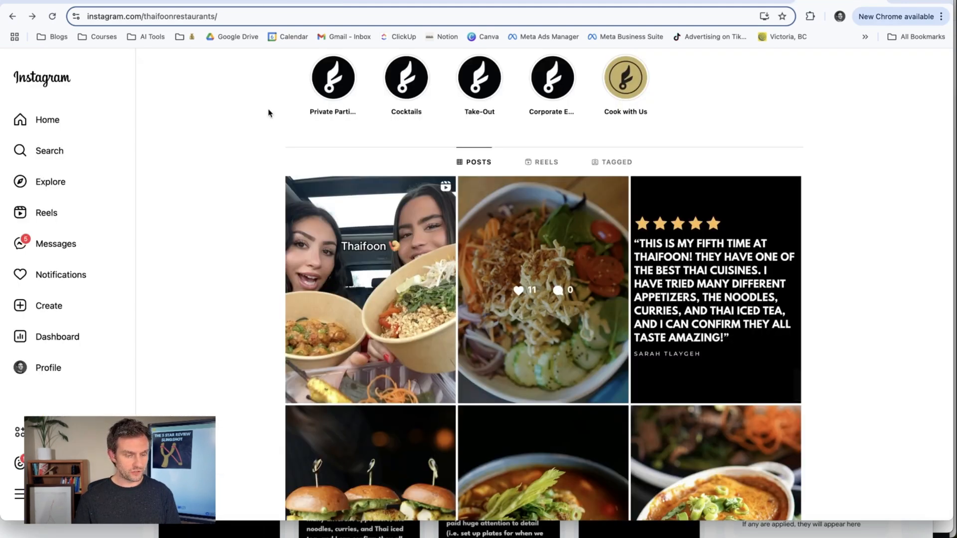
click(52, 17)
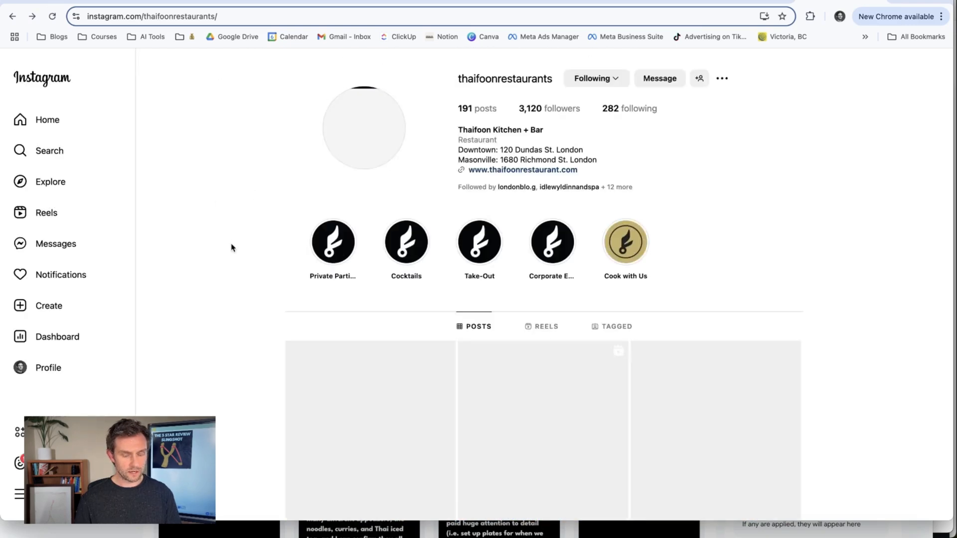
scroll(246, 217, down, 2)
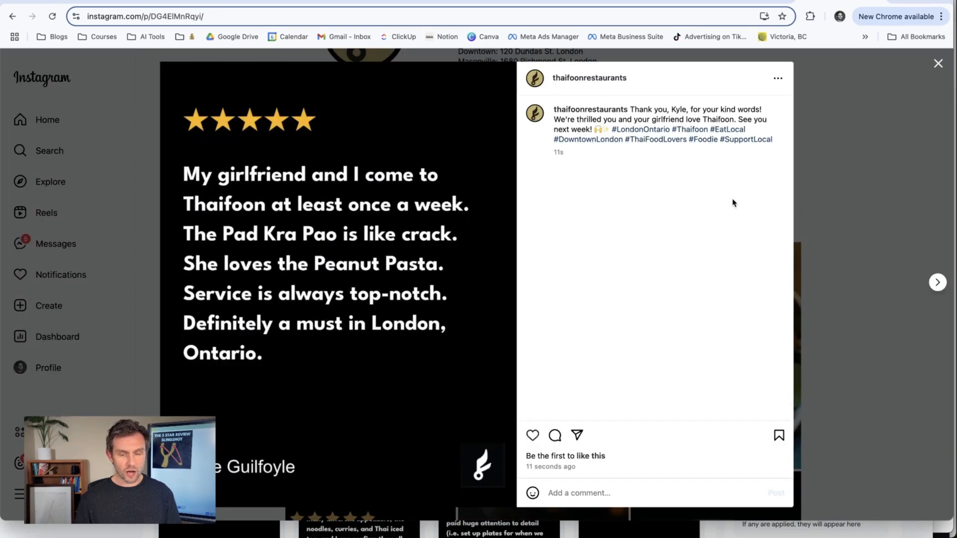